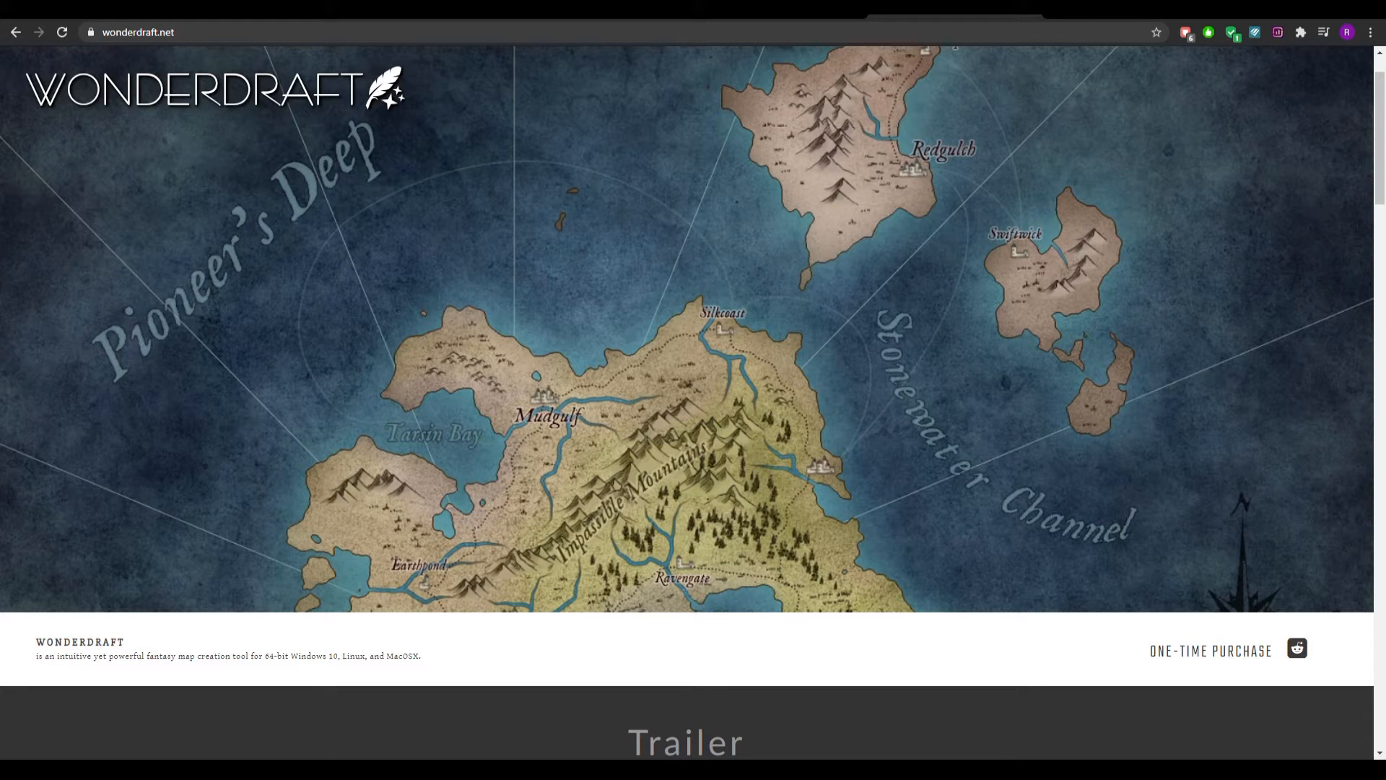
Look through the map trailer and the feature list on the Wonderdraft website.
scroll(876, 344, down, 1)
scroll(877, 343, up, 2)
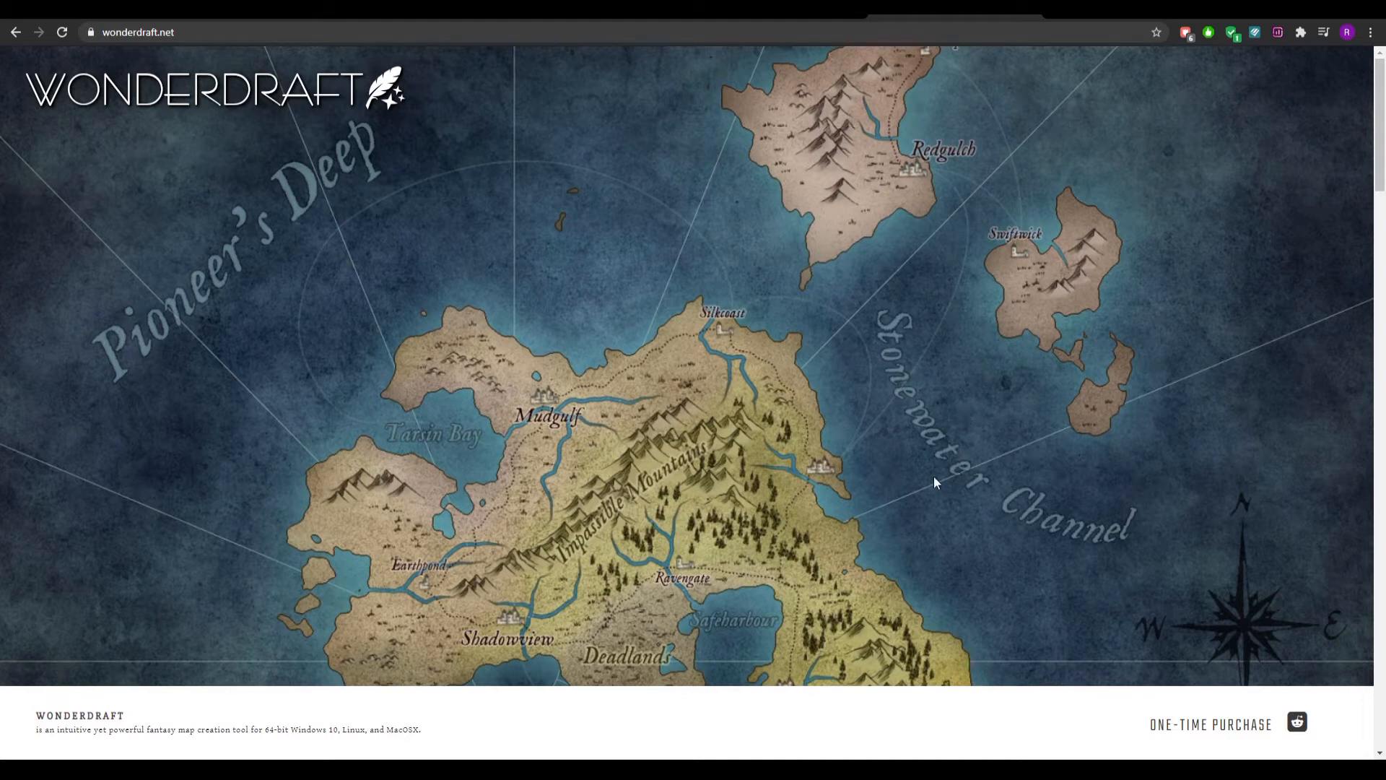
scroll(897, 456, down, 5)
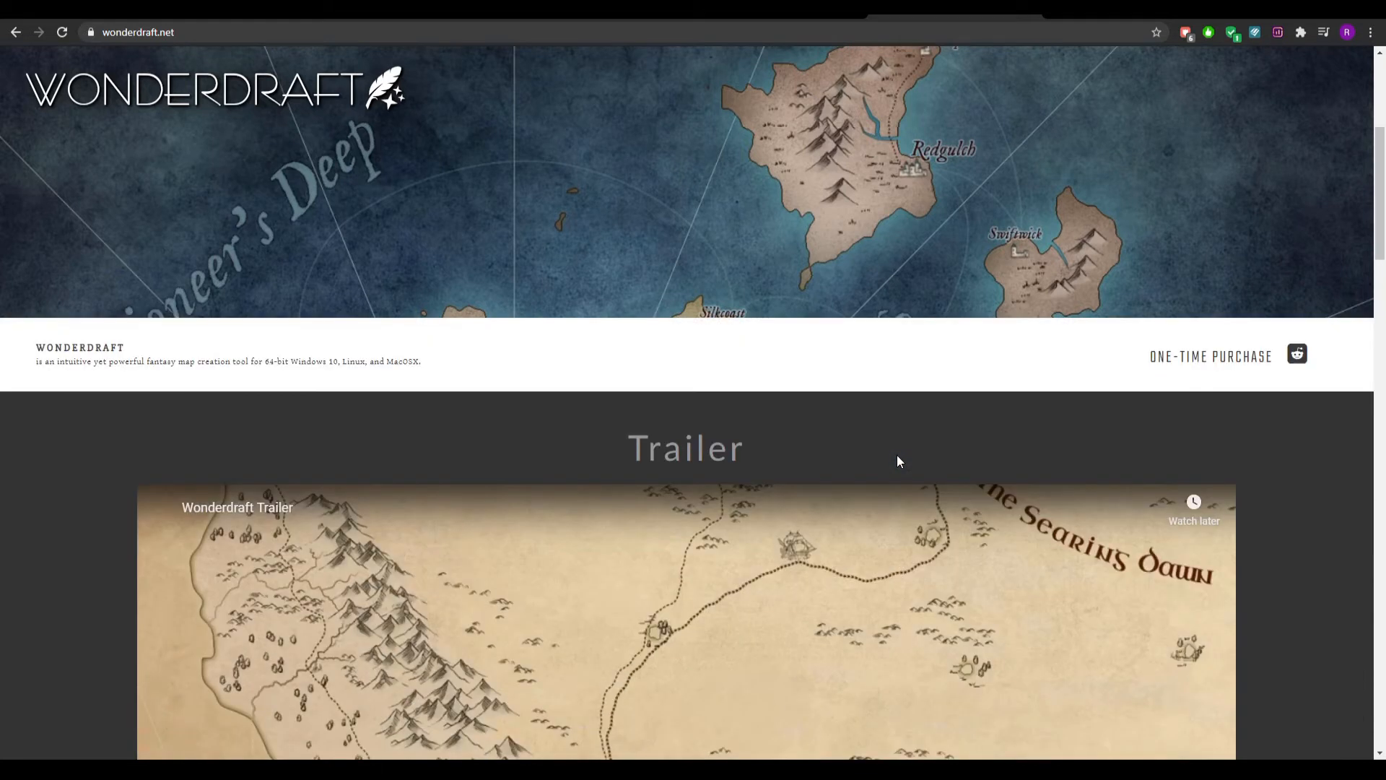
scroll(897, 462, down, 6)
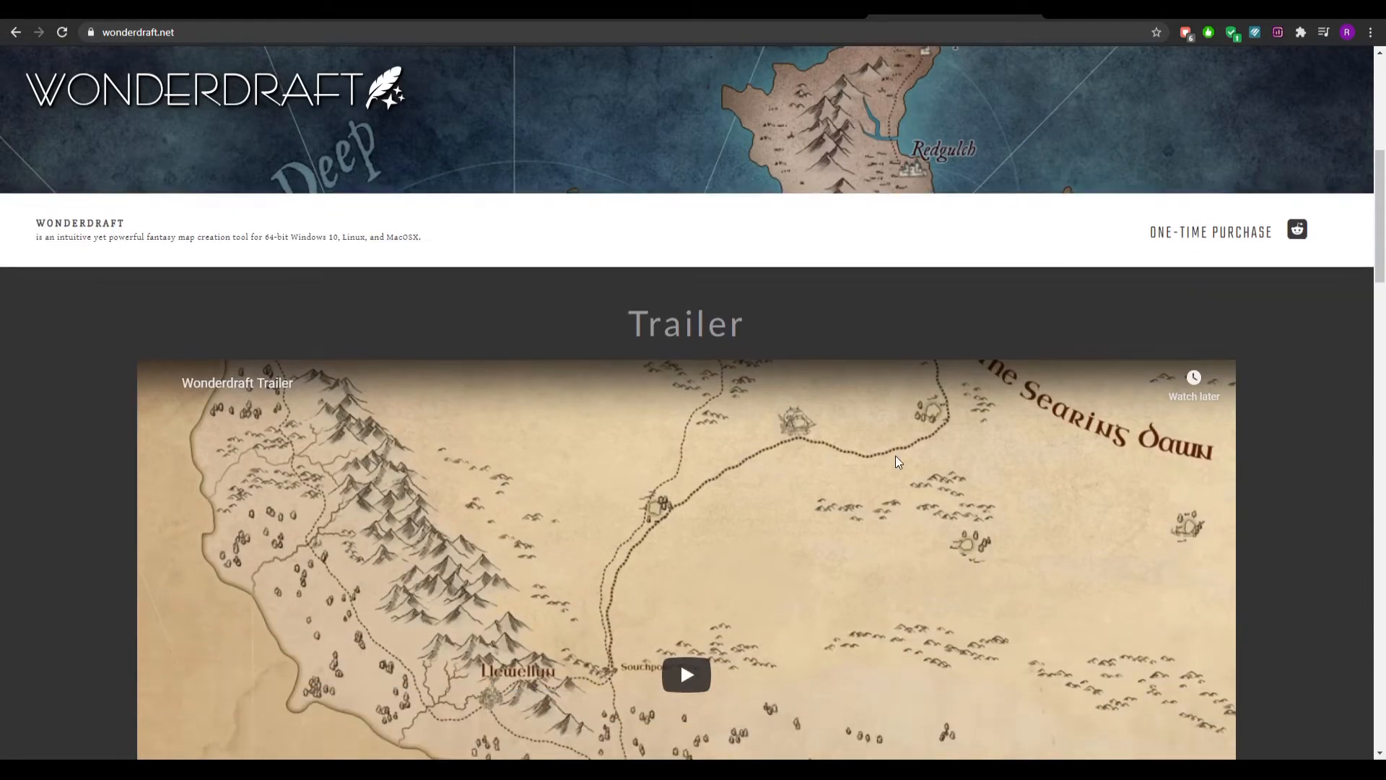
scroll(898, 462, up, 1)
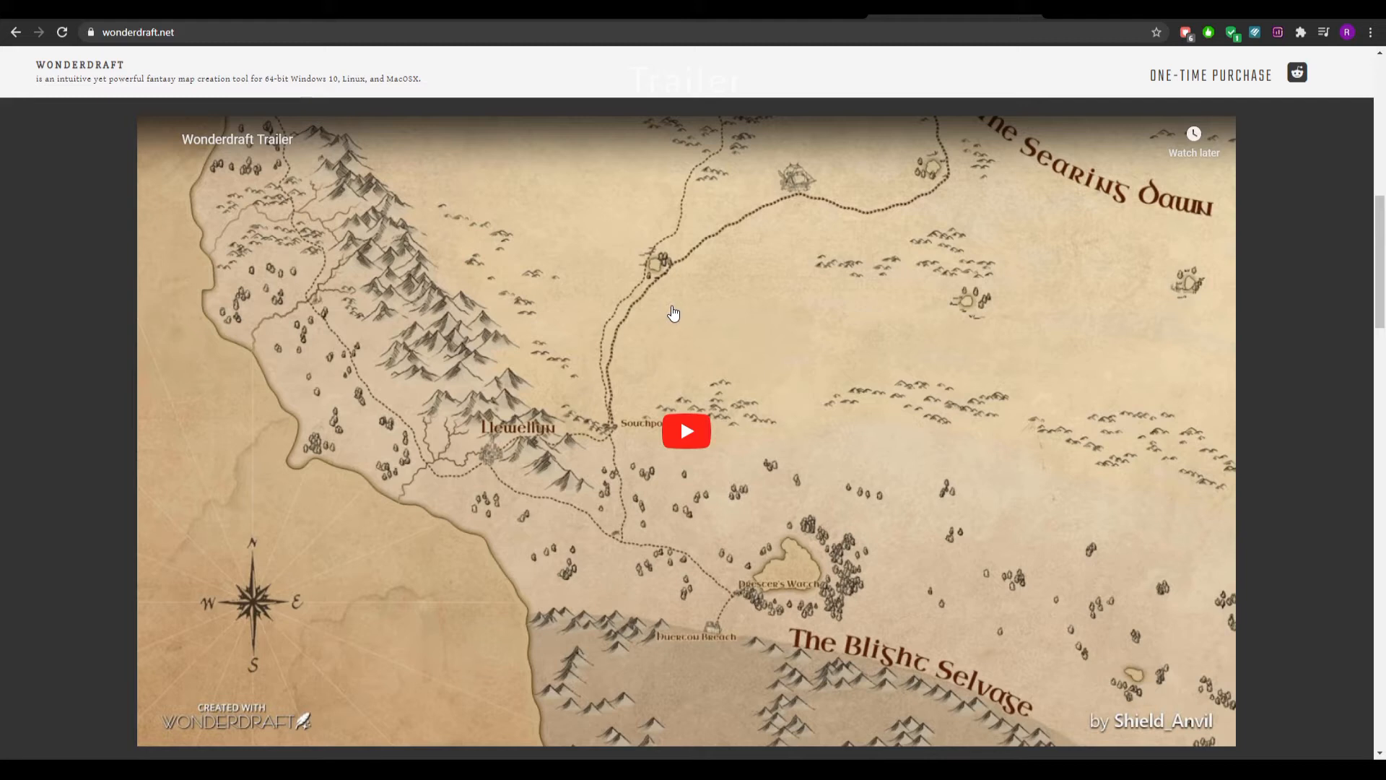
scroll(670, 316, down, 1)
scroll(672, 315, up, 1)
scroll(647, 282, down, 7)
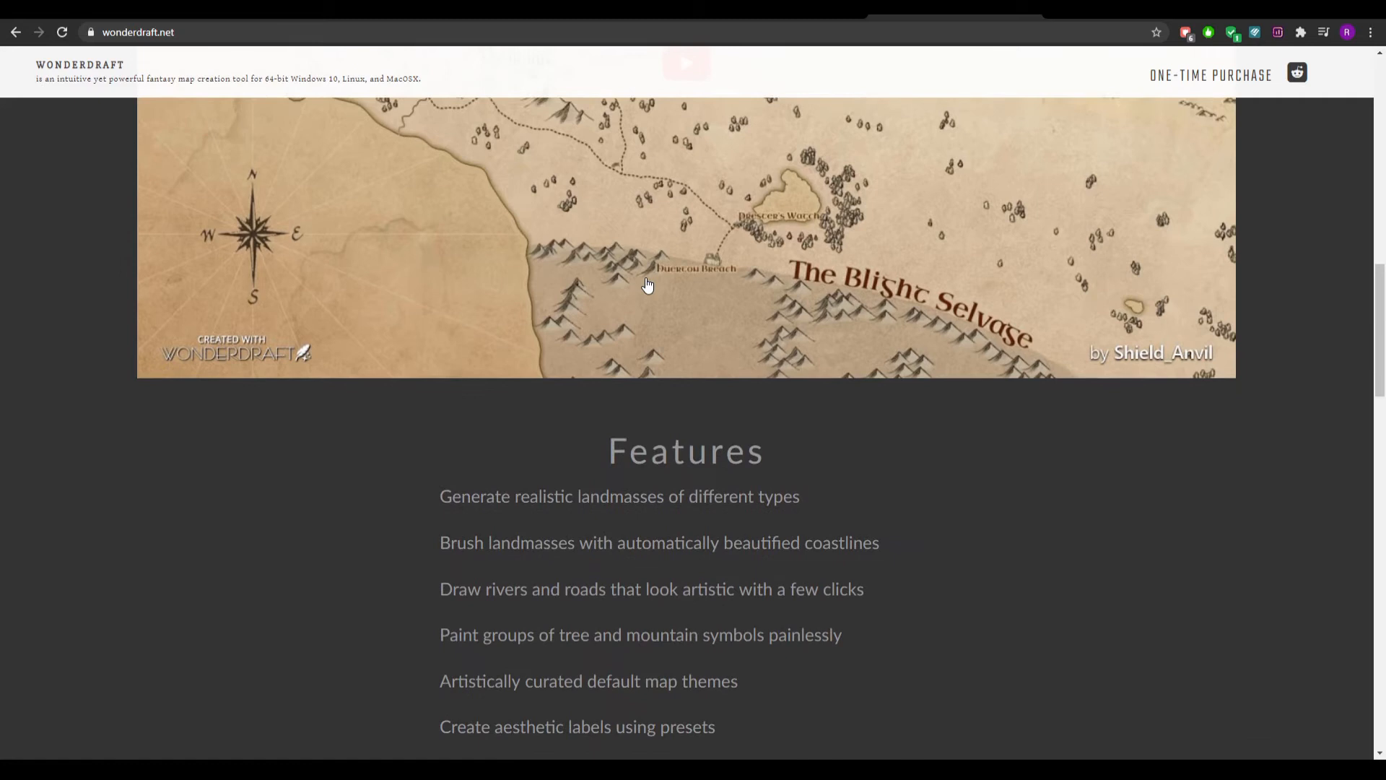
scroll(650, 303, down, 2)
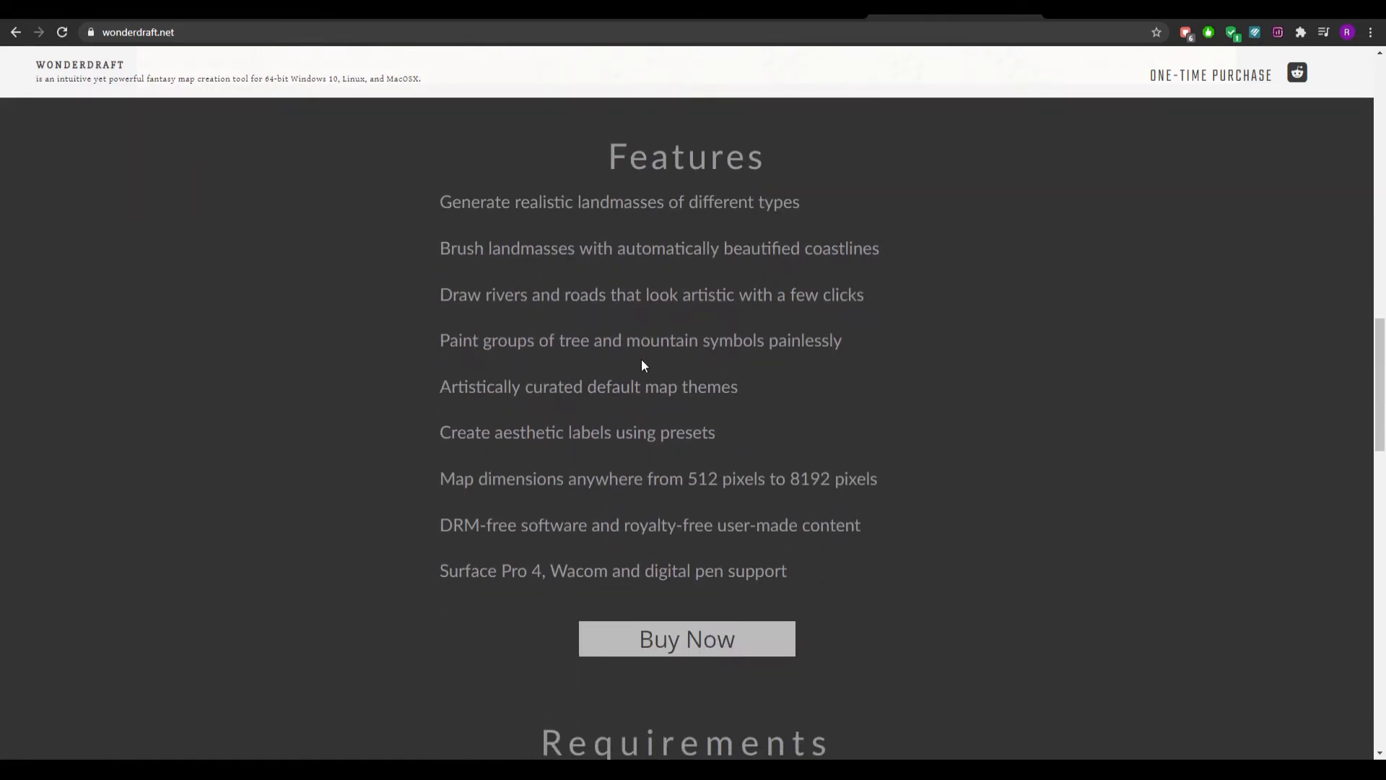
scroll(708, 358, up, 1)
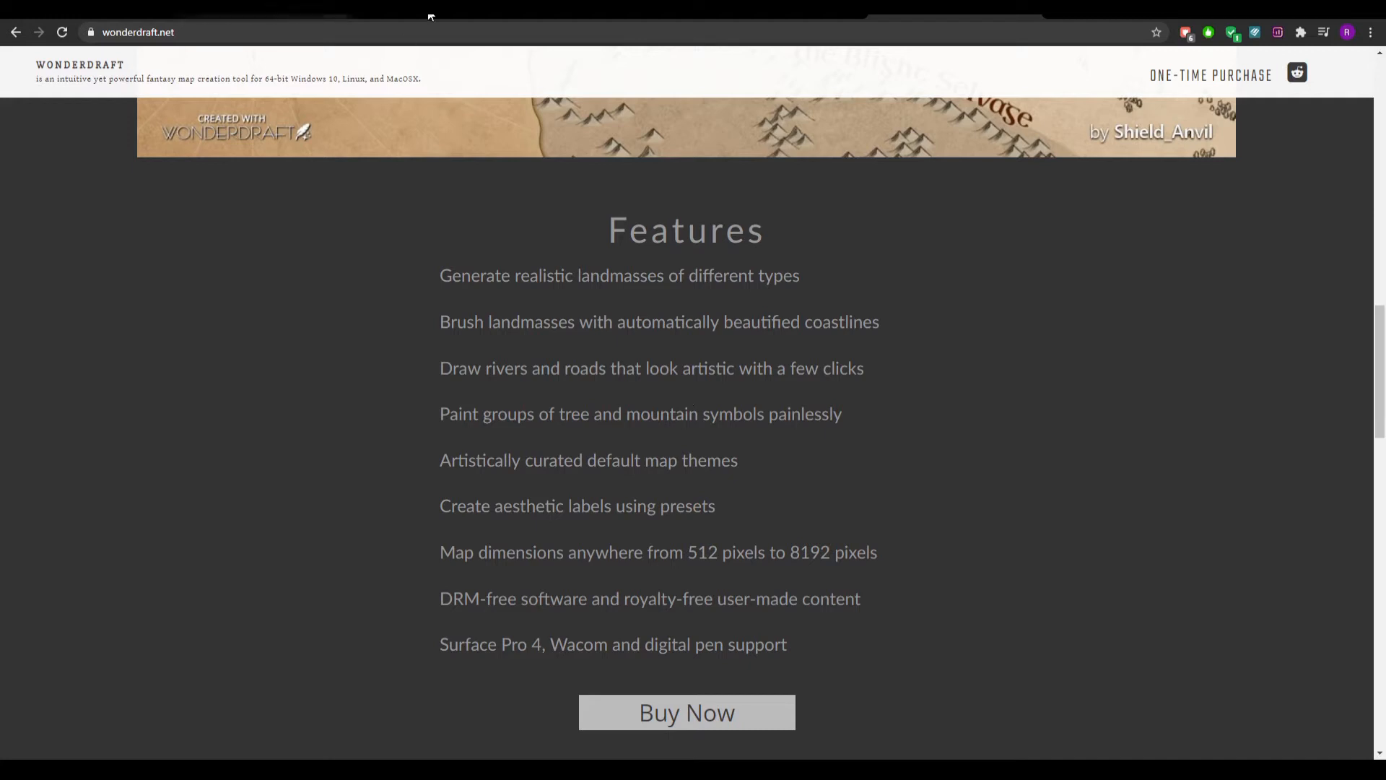
Review the system requirements, purchase options and additional art packs on the Wonderdraft website.
scroll(480, 136, down, 9)
scroll(491, 165, down, 12)
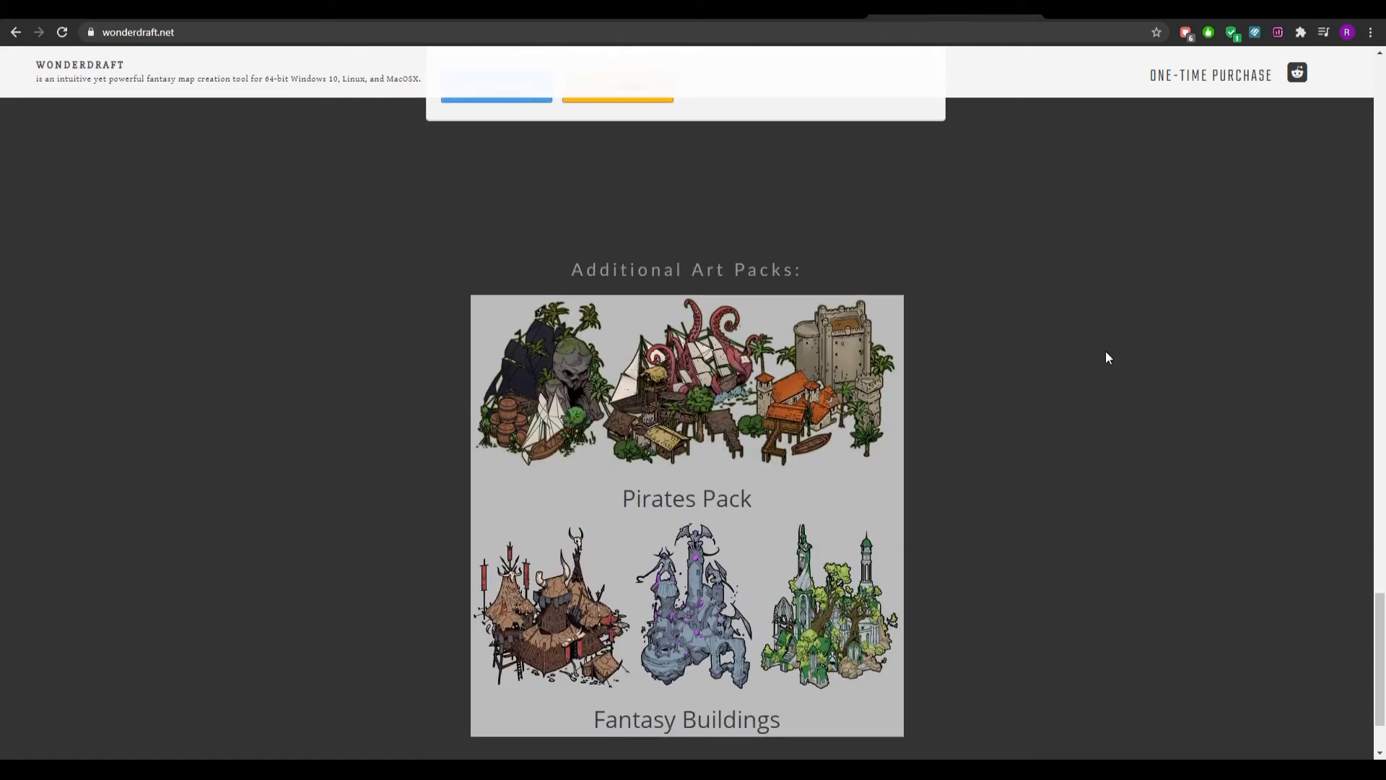
scroll(984, 343, up, 8)
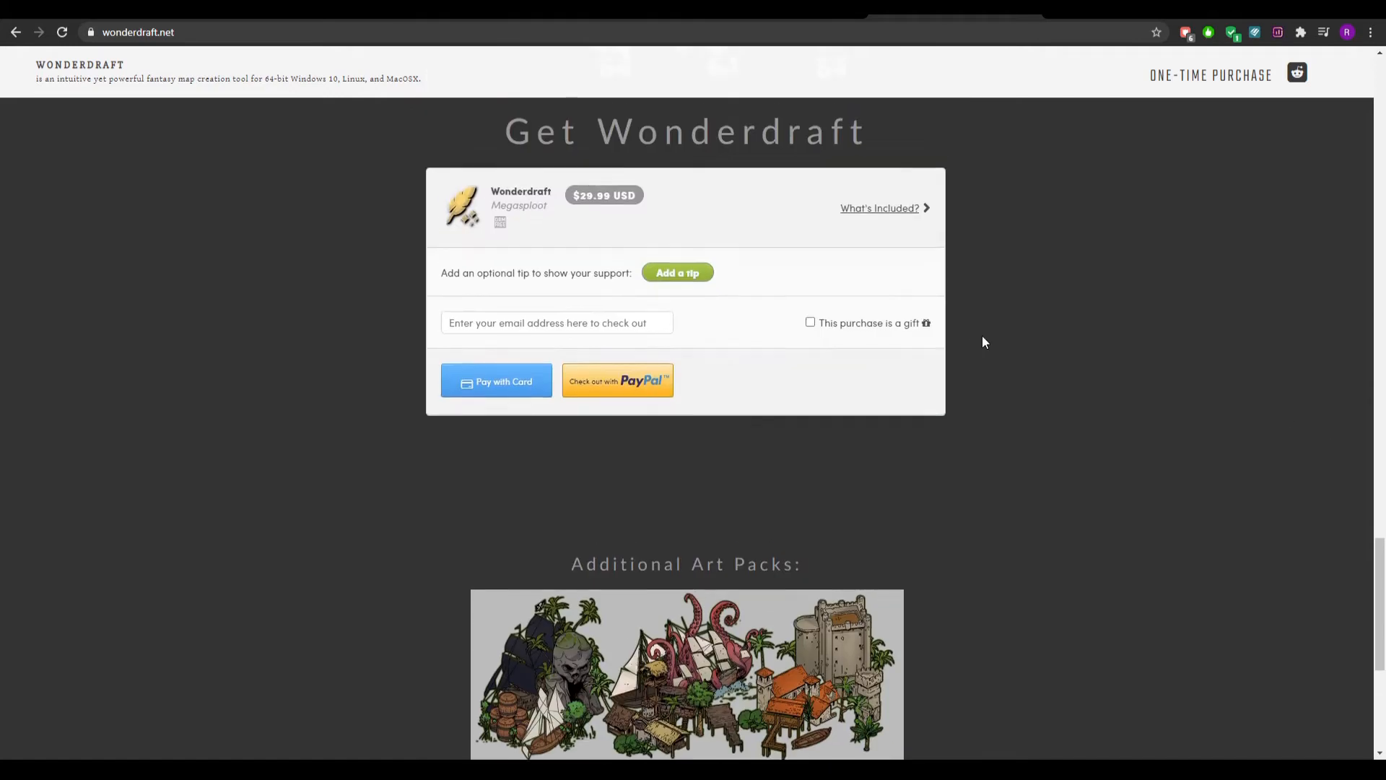
scroll(1055, 348, up, 4)
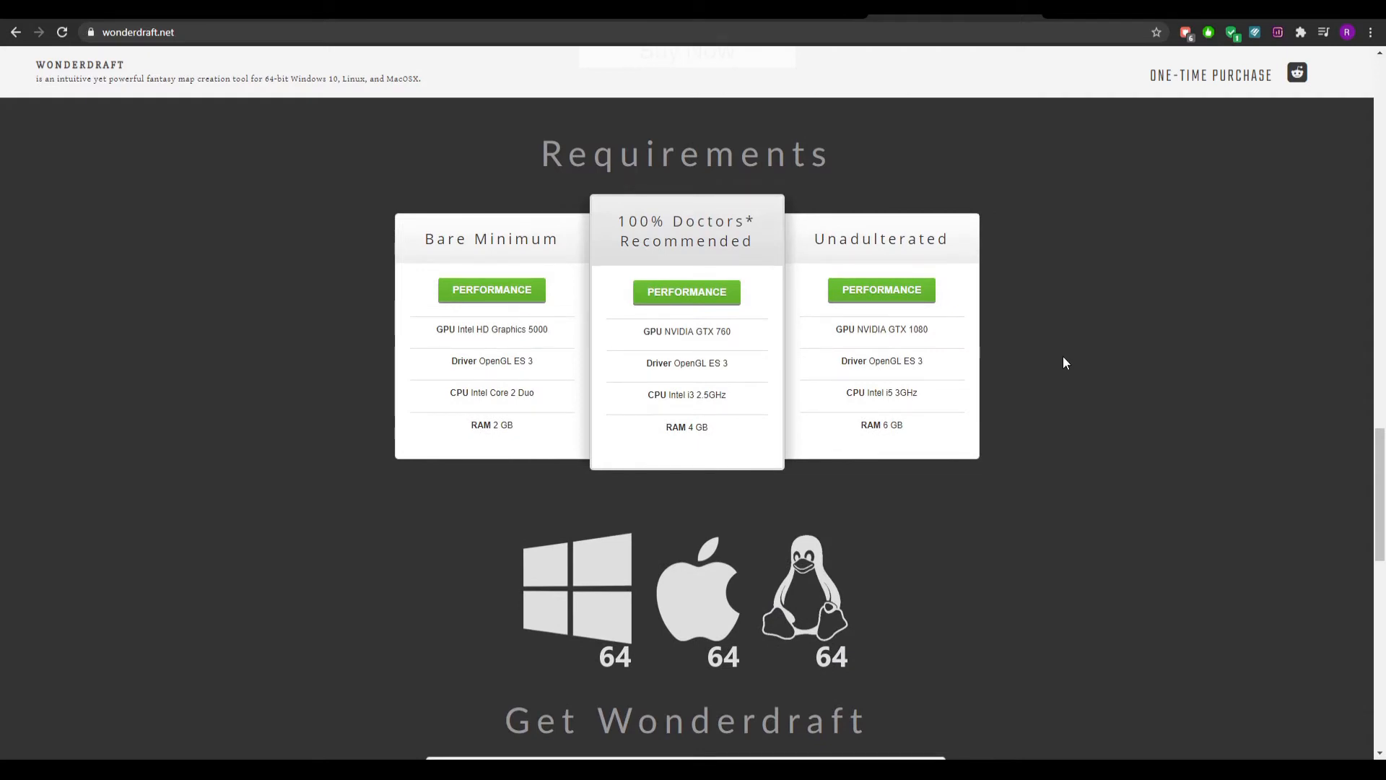
scroll(1062, 356, down, 3)
scroll(1067, 361, down, 10)
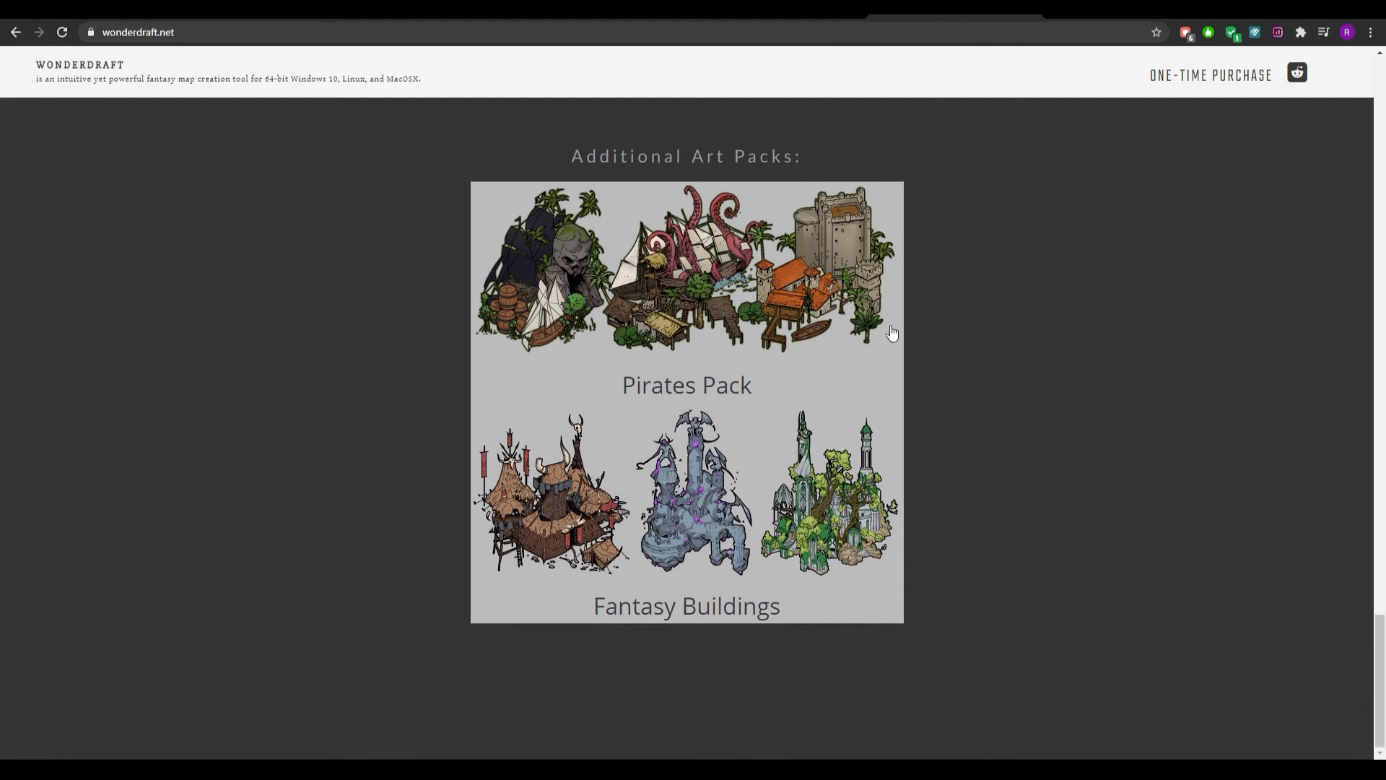
scroll(1010, 498, up, 2)
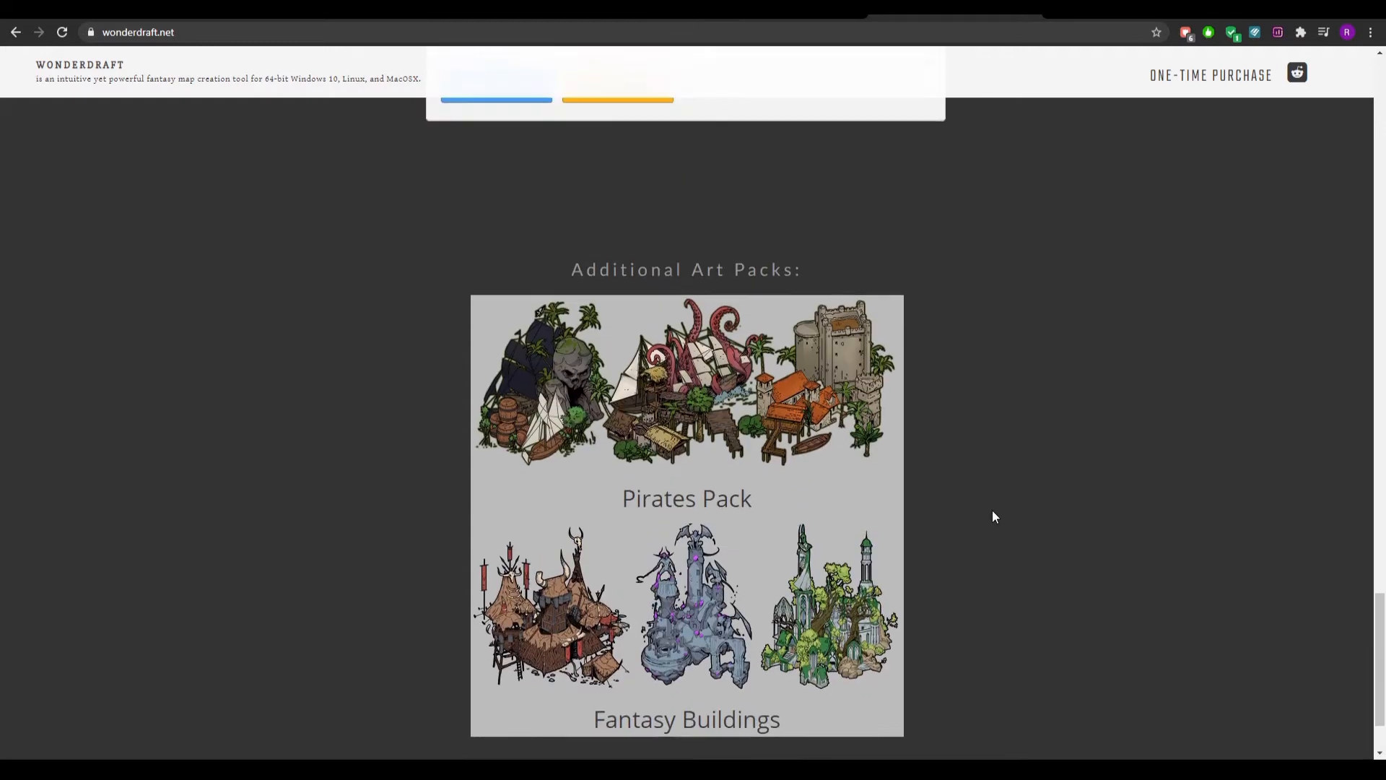
scroll(903, 484, up, 4)
scroll(1057, 494, up, 15)
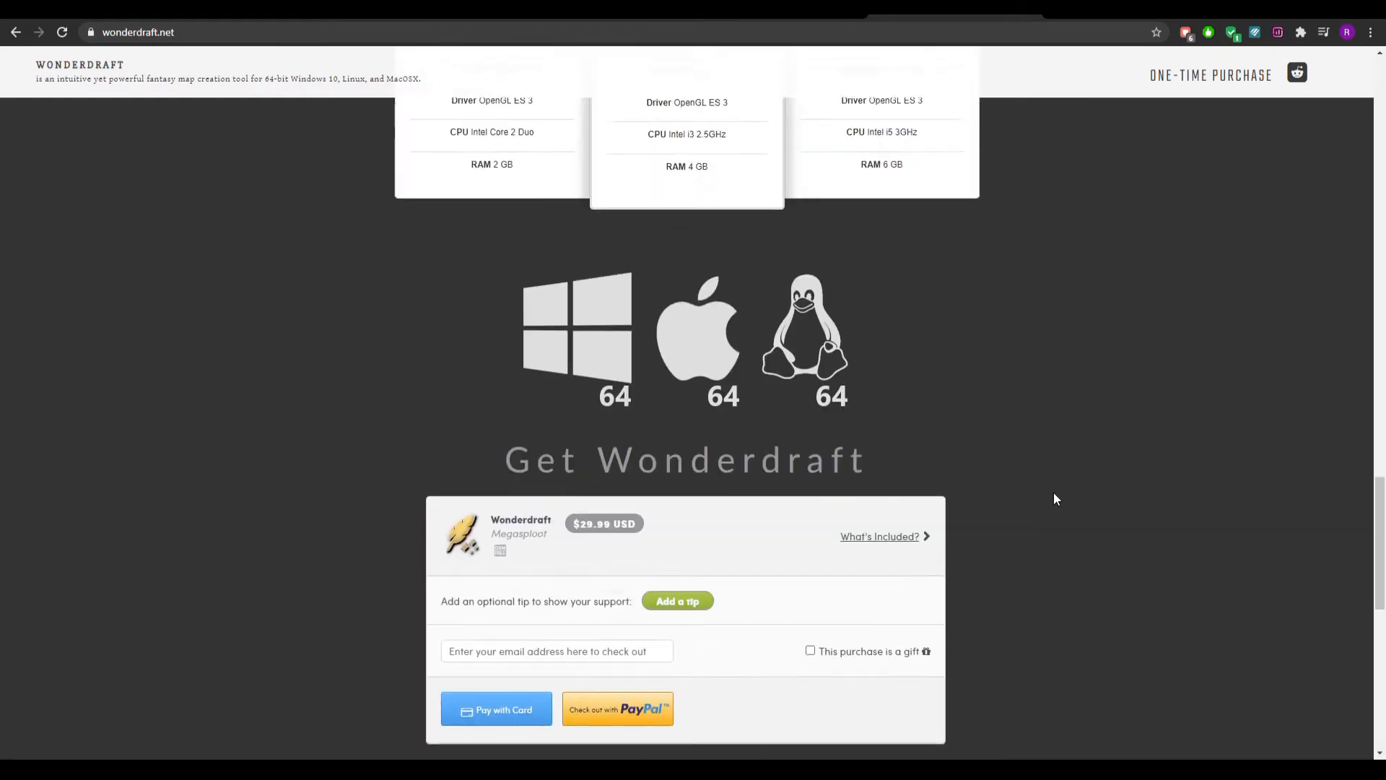
scroll(1058, 494, up, 10)
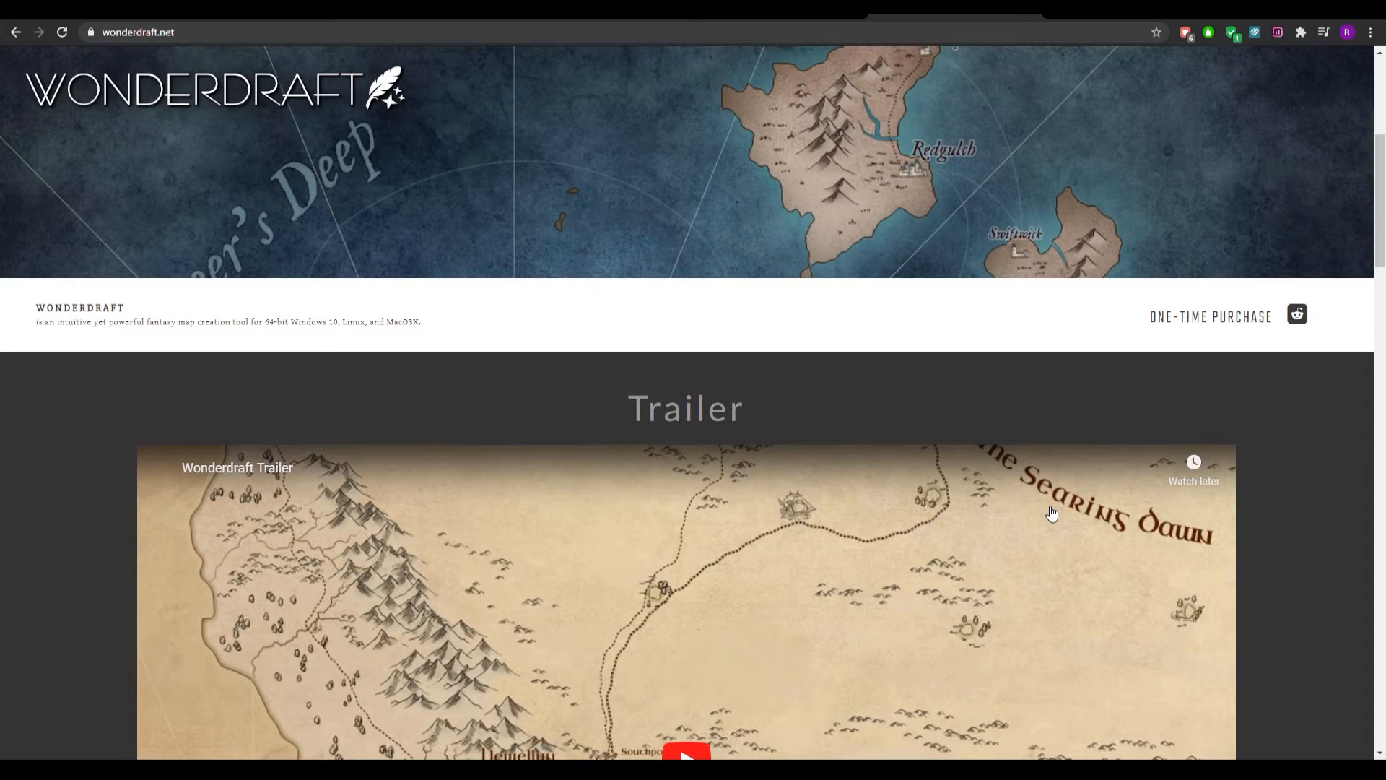
scroll(976, 312, up, 5)
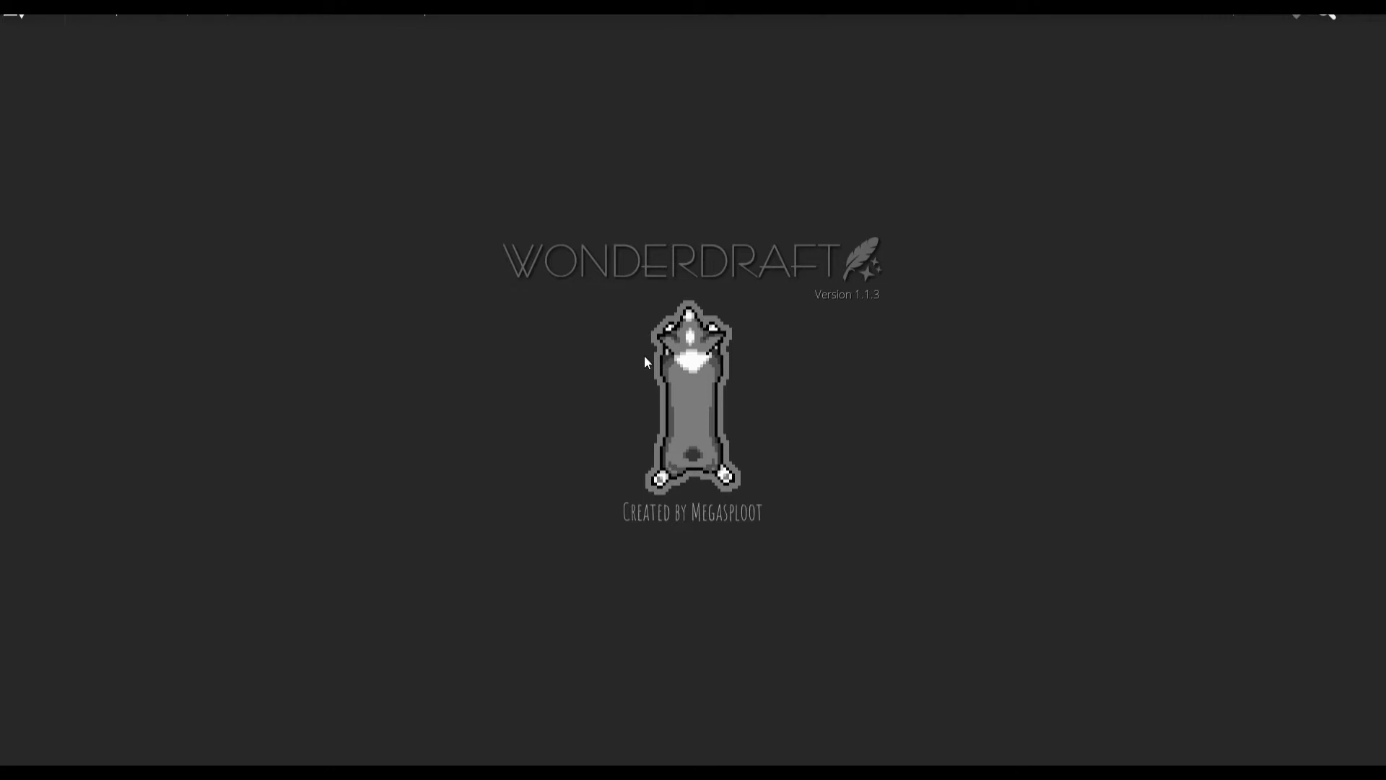
Switch to Wonderdraft and create a new landscape map from the Full HD 1080p template with the Adventure theme.
click(86, 18)
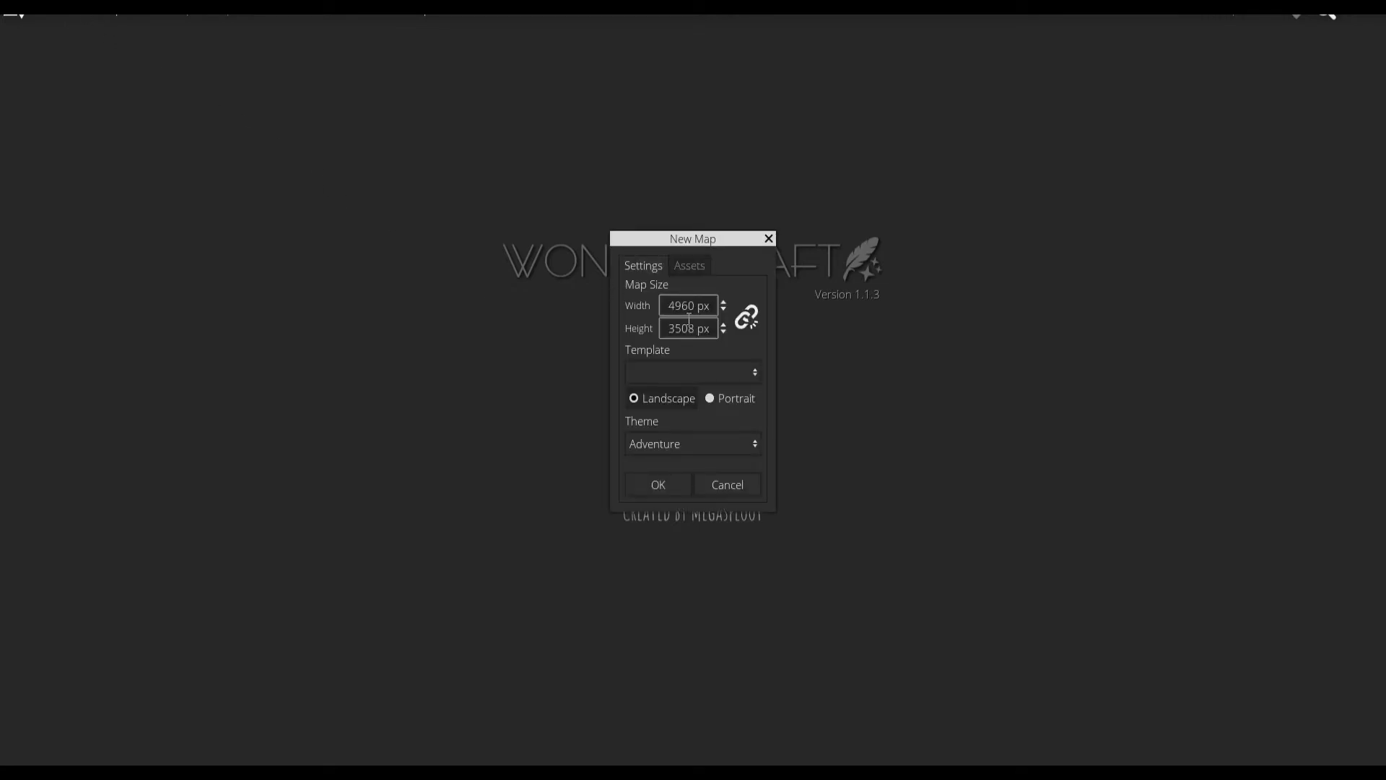
click(691, 365)
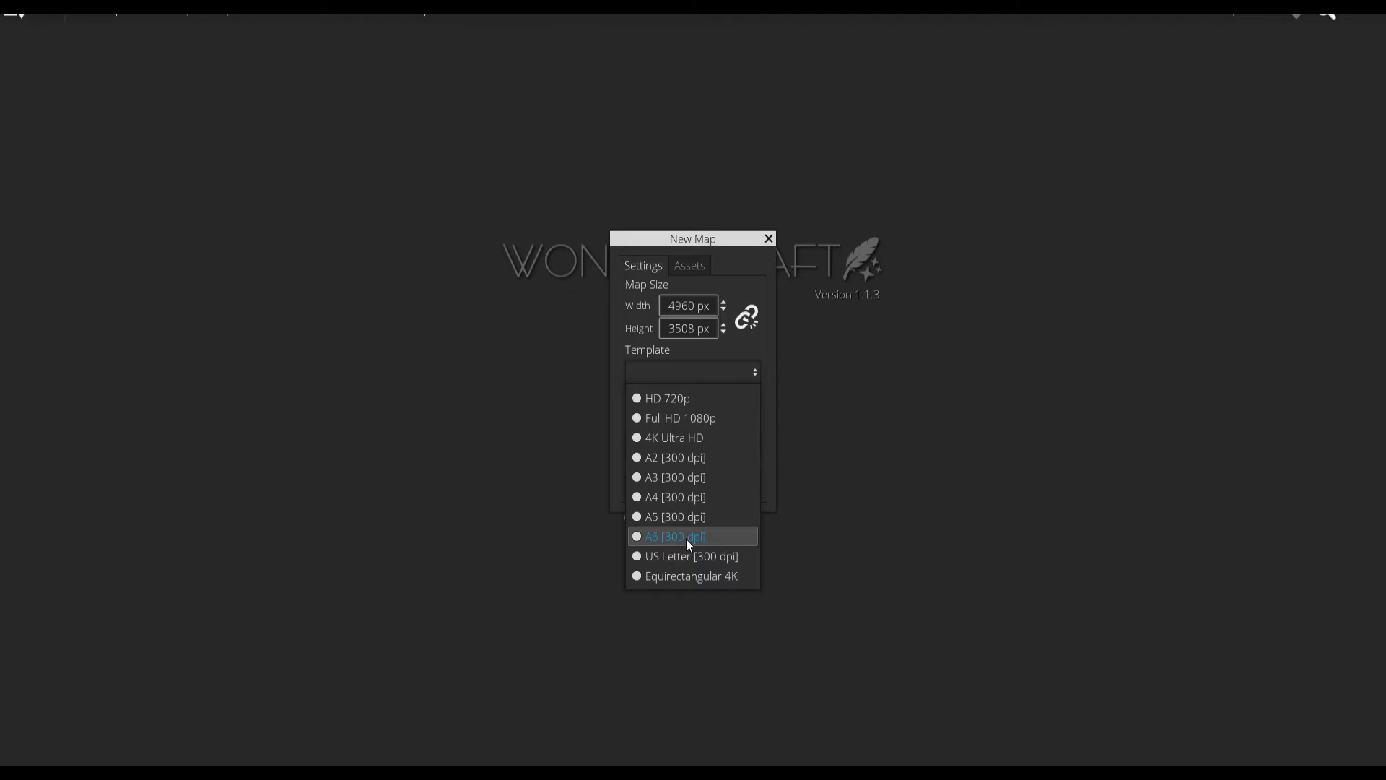
click(665, 425)
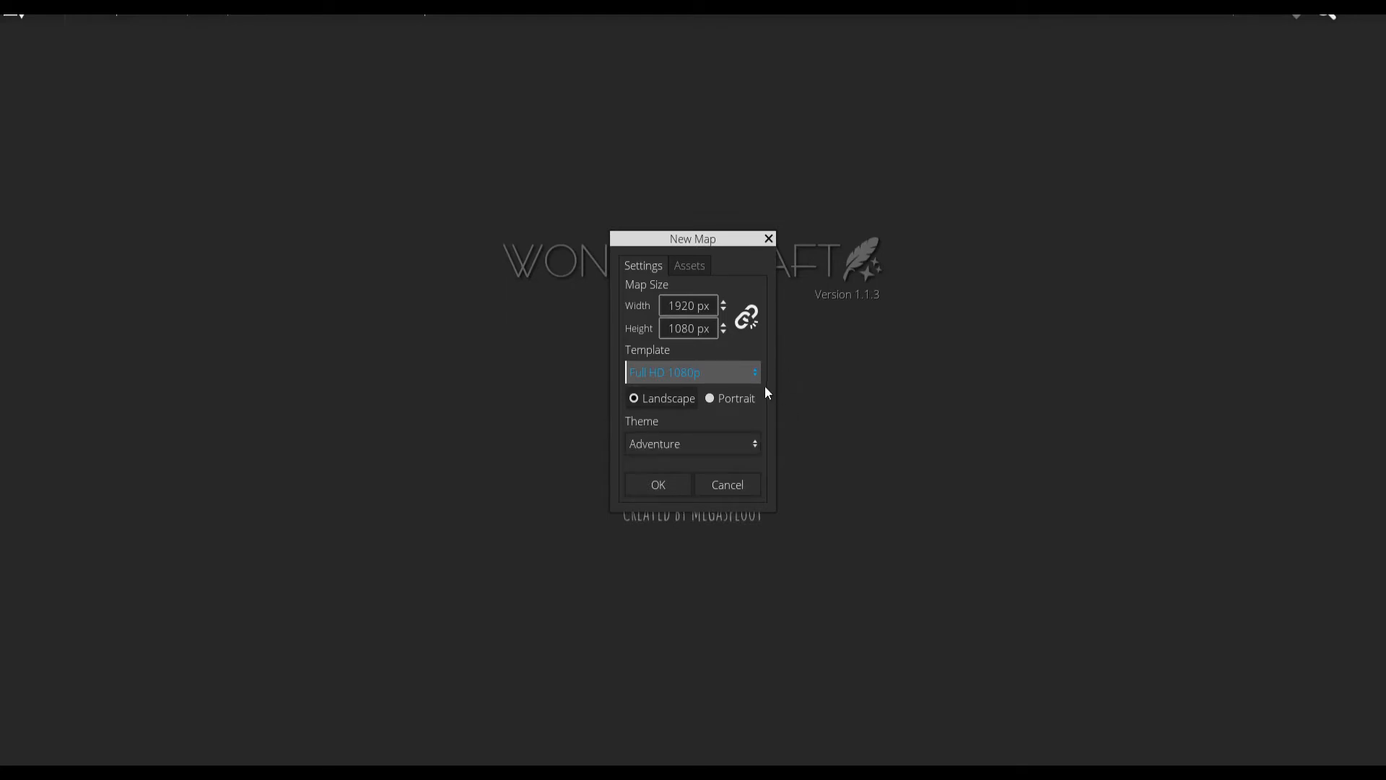
click(714, 441)
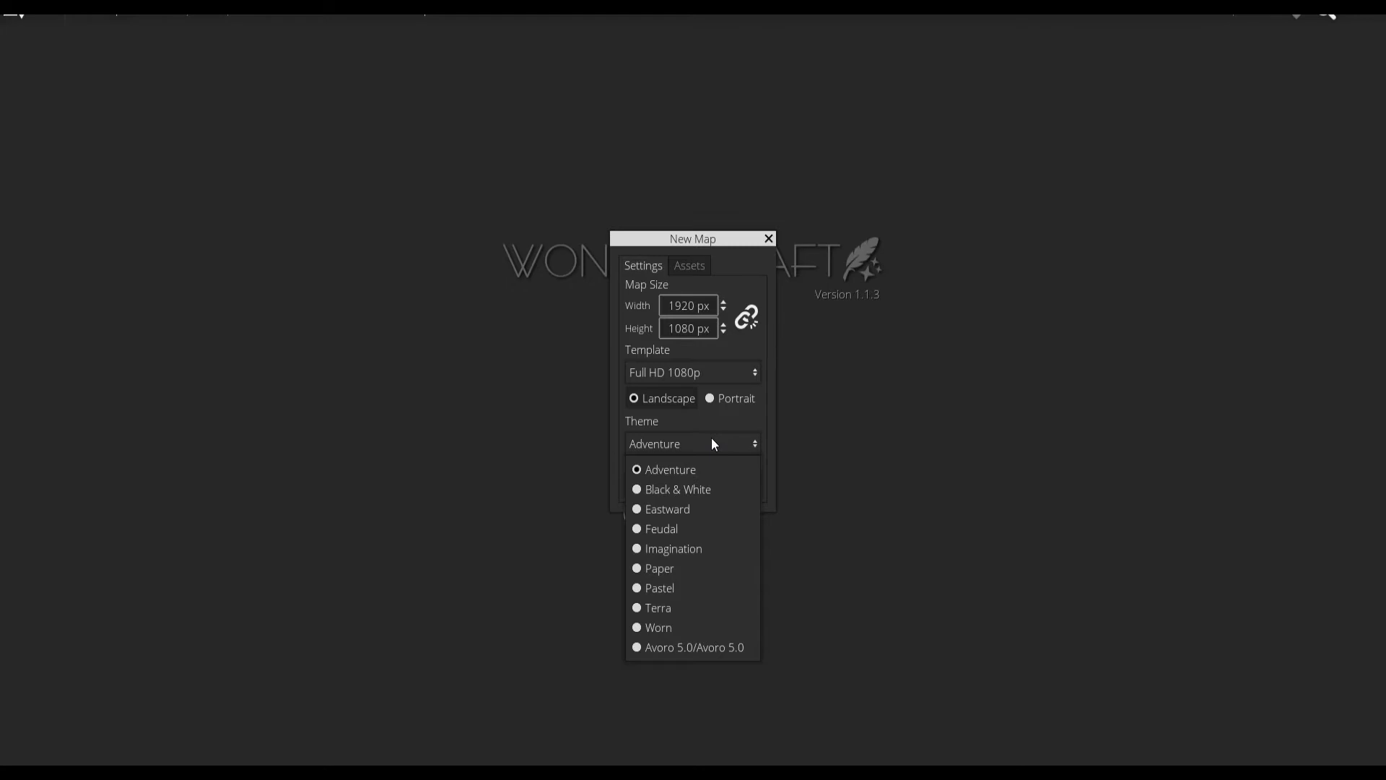
click(697, 477)
click(657, 493)
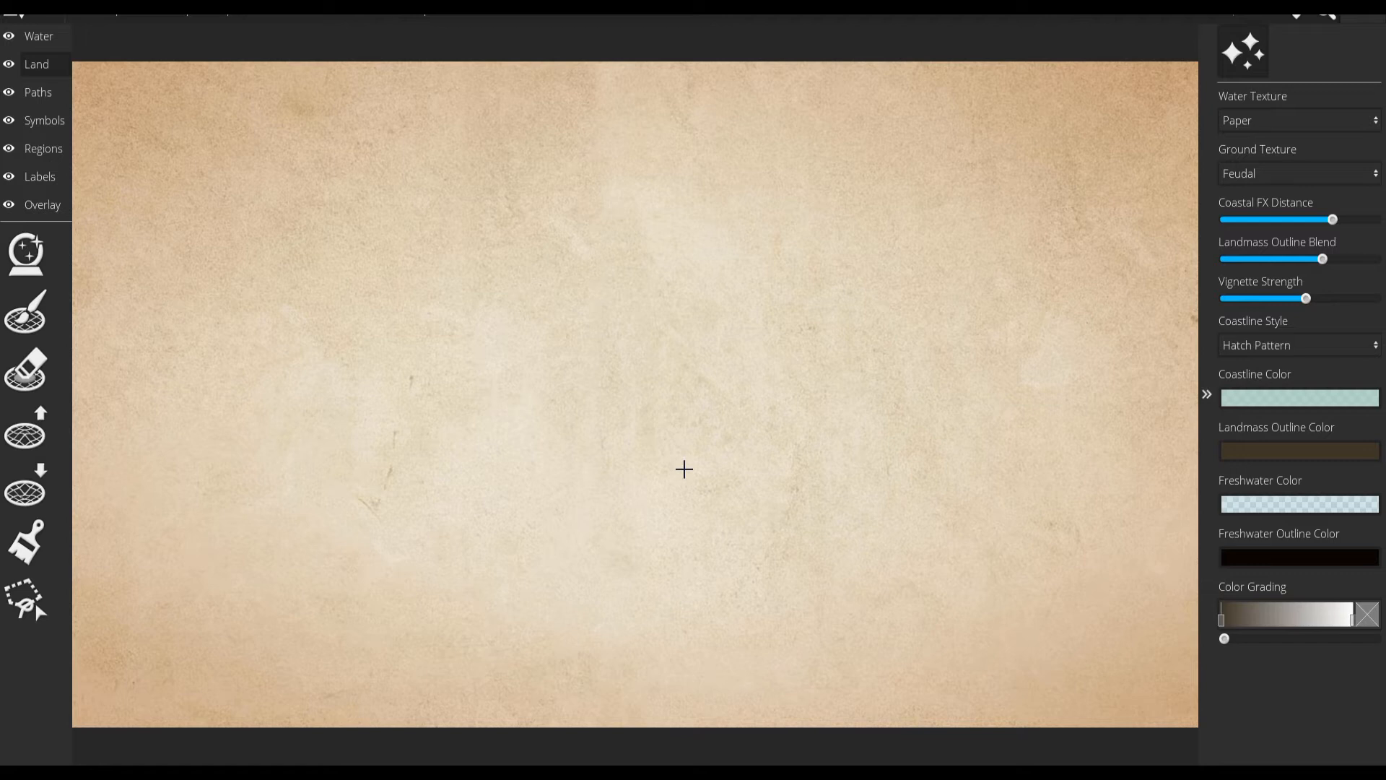
Generate a random landmass on the empty map with the Uniform pattern.
click(35, 249)
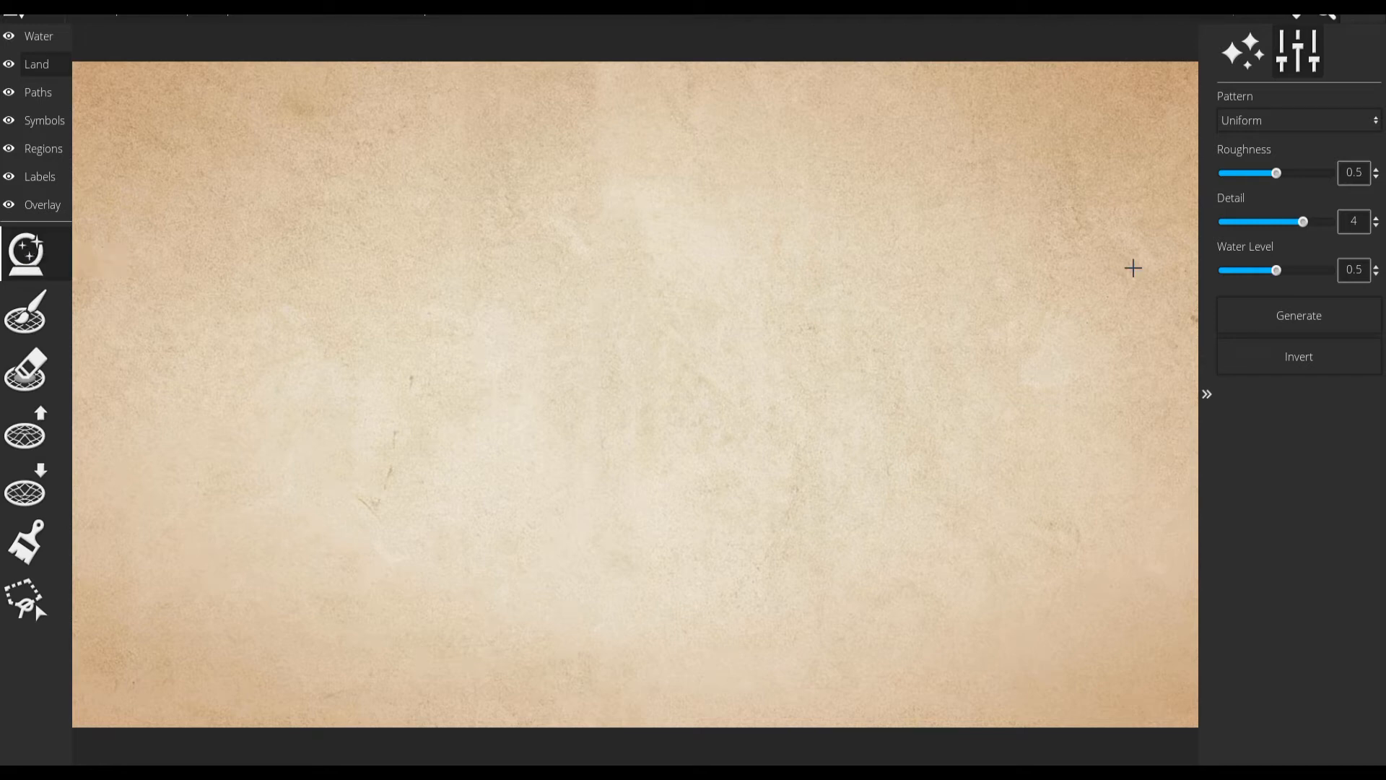
click(1247, 314)
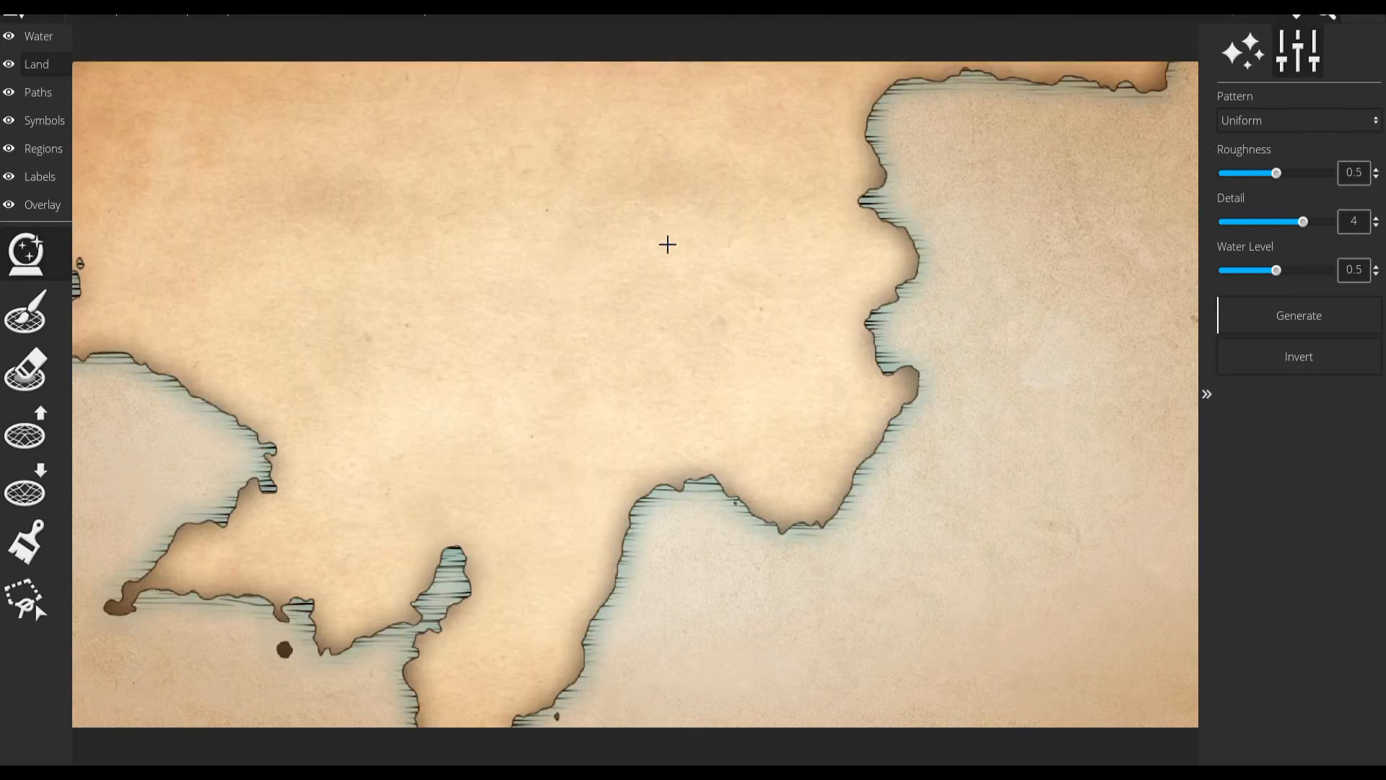
scroll(668, 243, down, 5)
scroll(665, 245, up, 7)
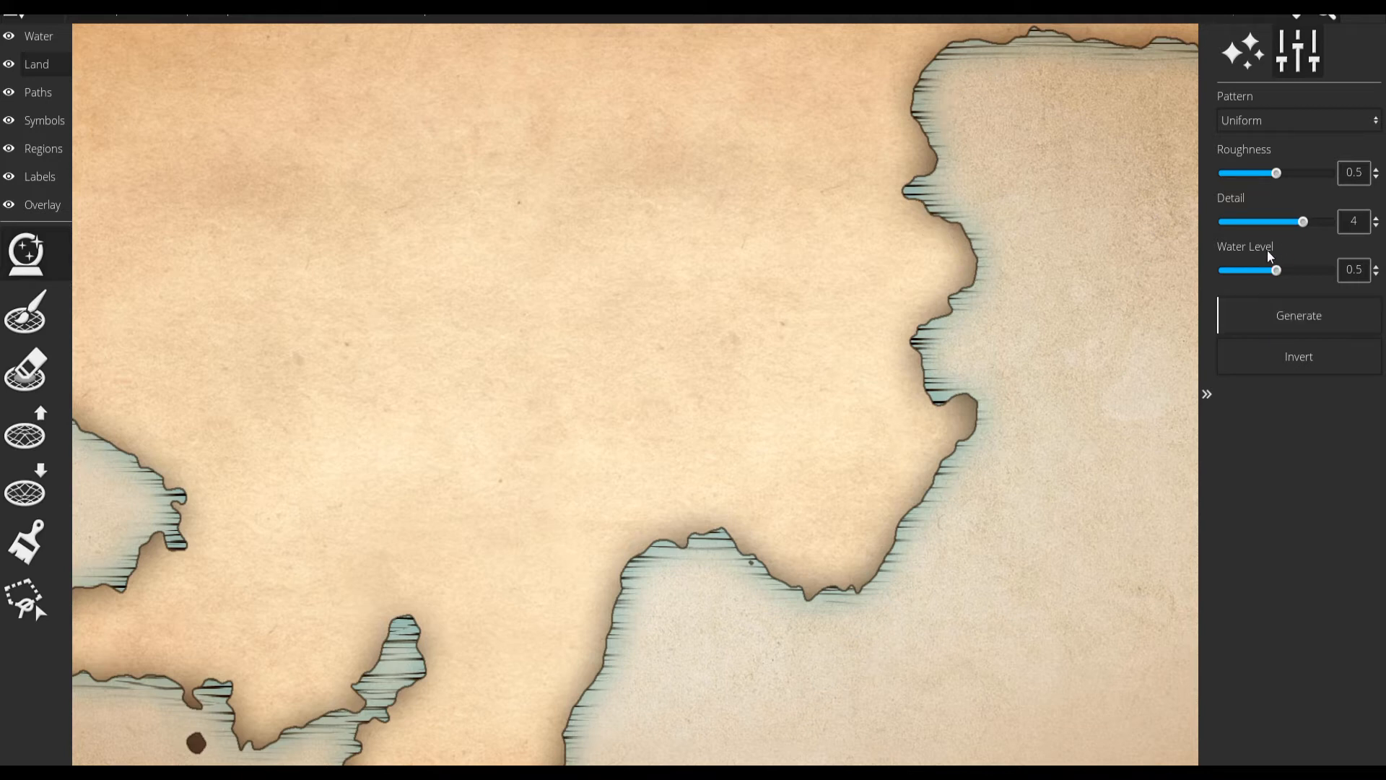
Set the landmass generator's detail to 3 and roughness to 0.4, keeping the water level at 0.5.
mouse_move(1276, 270)
mouse_down()
mouse_move(1323, 272)
mouse_move(1235, 273)
mouse_move(1290, 271)
mouse_move(1277, 271)
mouse_up()
drag(1297, 223, 1237, 224)
mouse_move(1278, 173)
mouse_down()
mouse_move(1318, 173)
mouse_move(1247, 176)
mouse_move(1262, 171)
mouse_up()
Replace the land with a newly generated landmass using the Atoll pattern.
click(1272, 127)
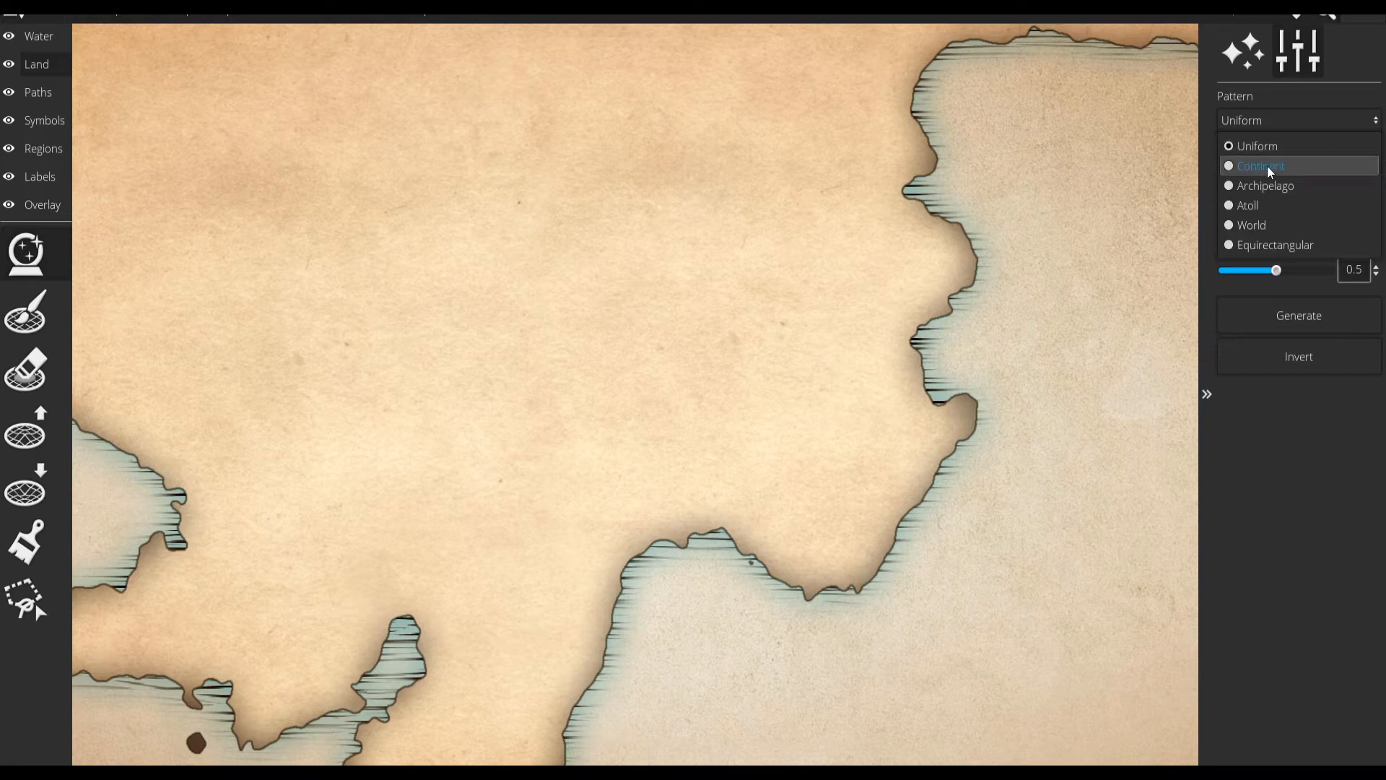
click(1267, 166)
click(1292, 120)
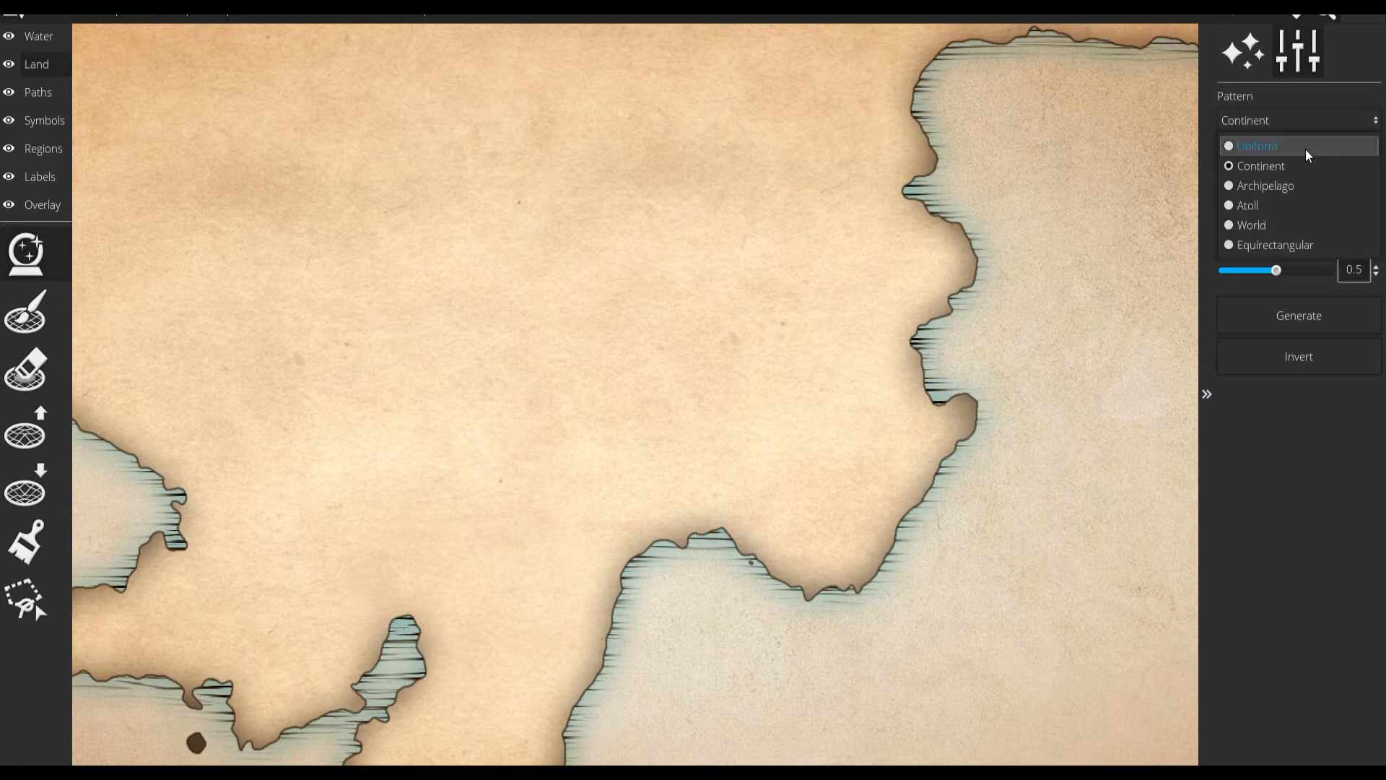
click(1289, 205)
click(1297, 315)
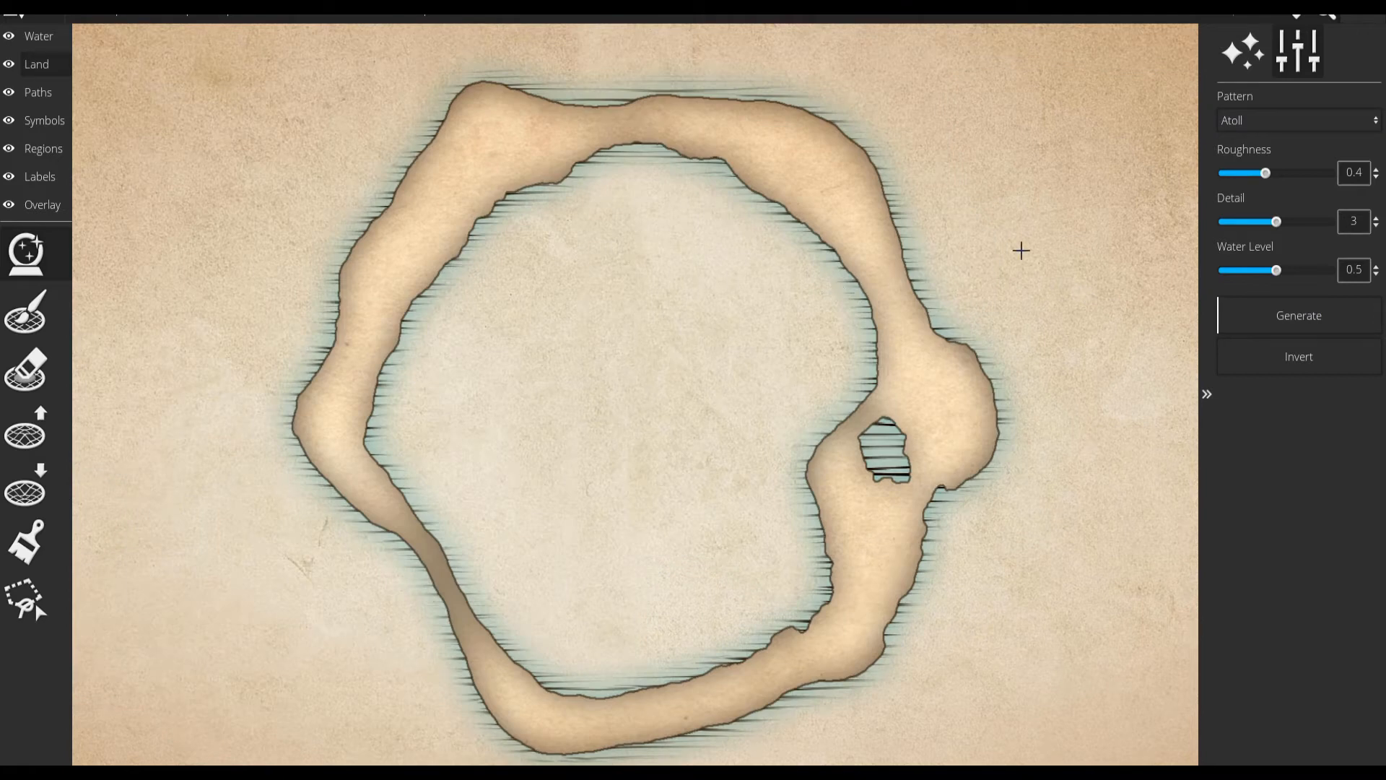
Generate the landmass again using the World pattern.
click(1272, 127)
click(1254, 233)
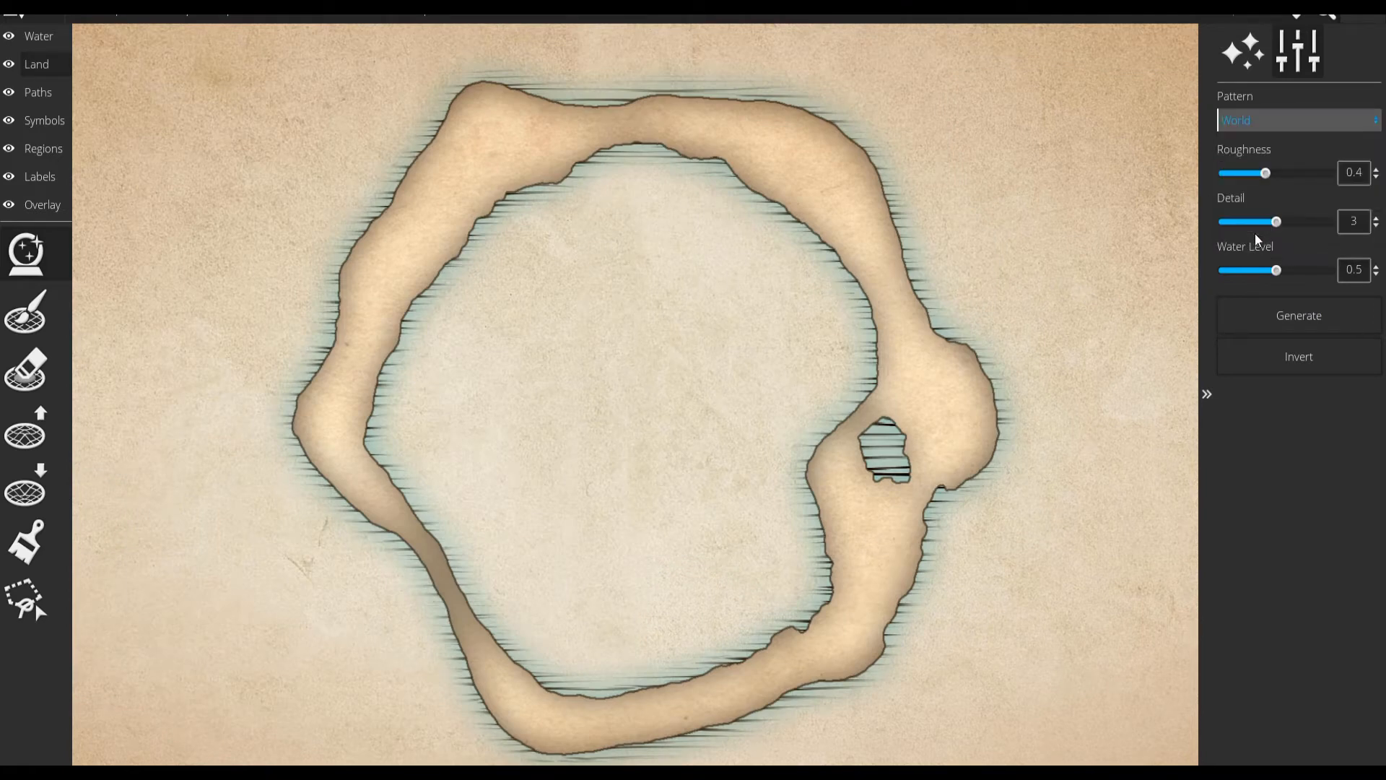
click(1274, 310)
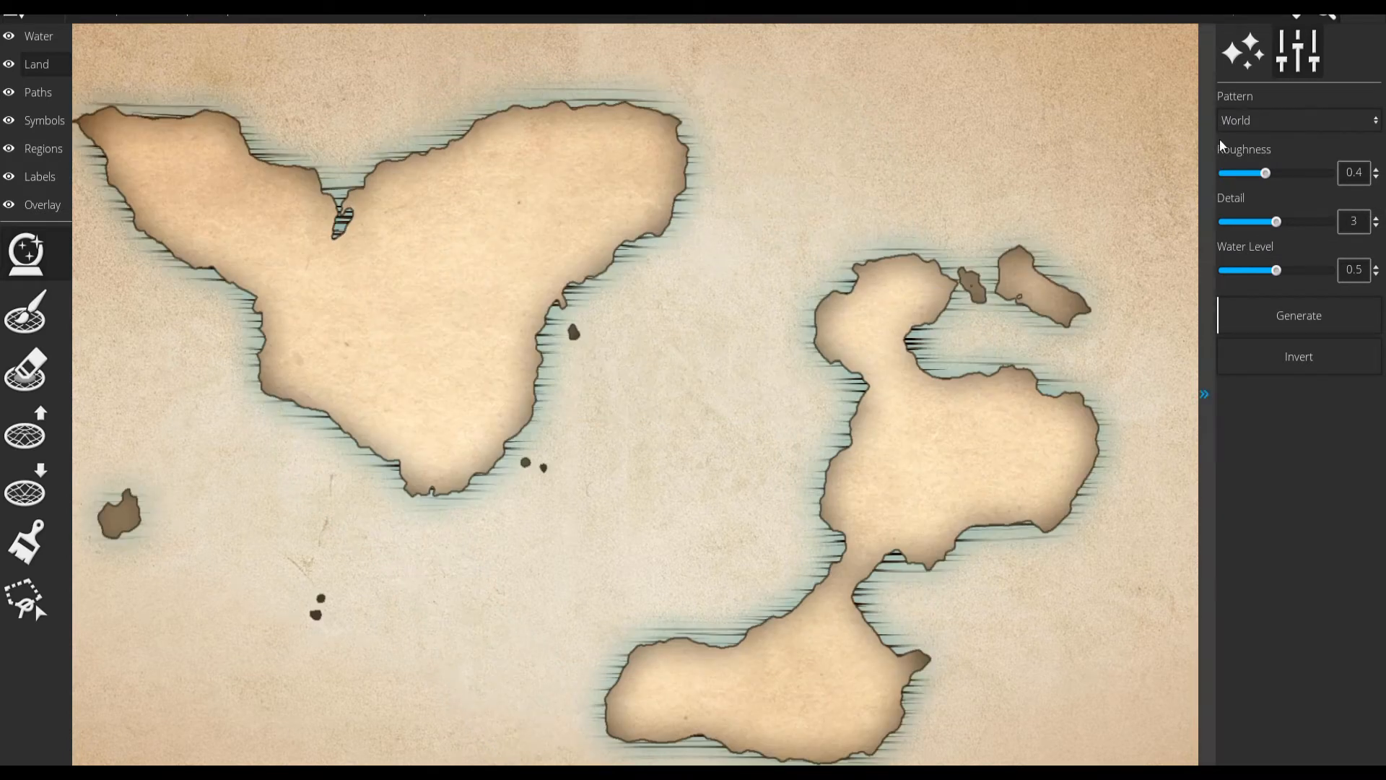
Generate a set of islands using the Archipelago pattern.
click(1268, 127)
click(1274, 188)
click(1292, 316)
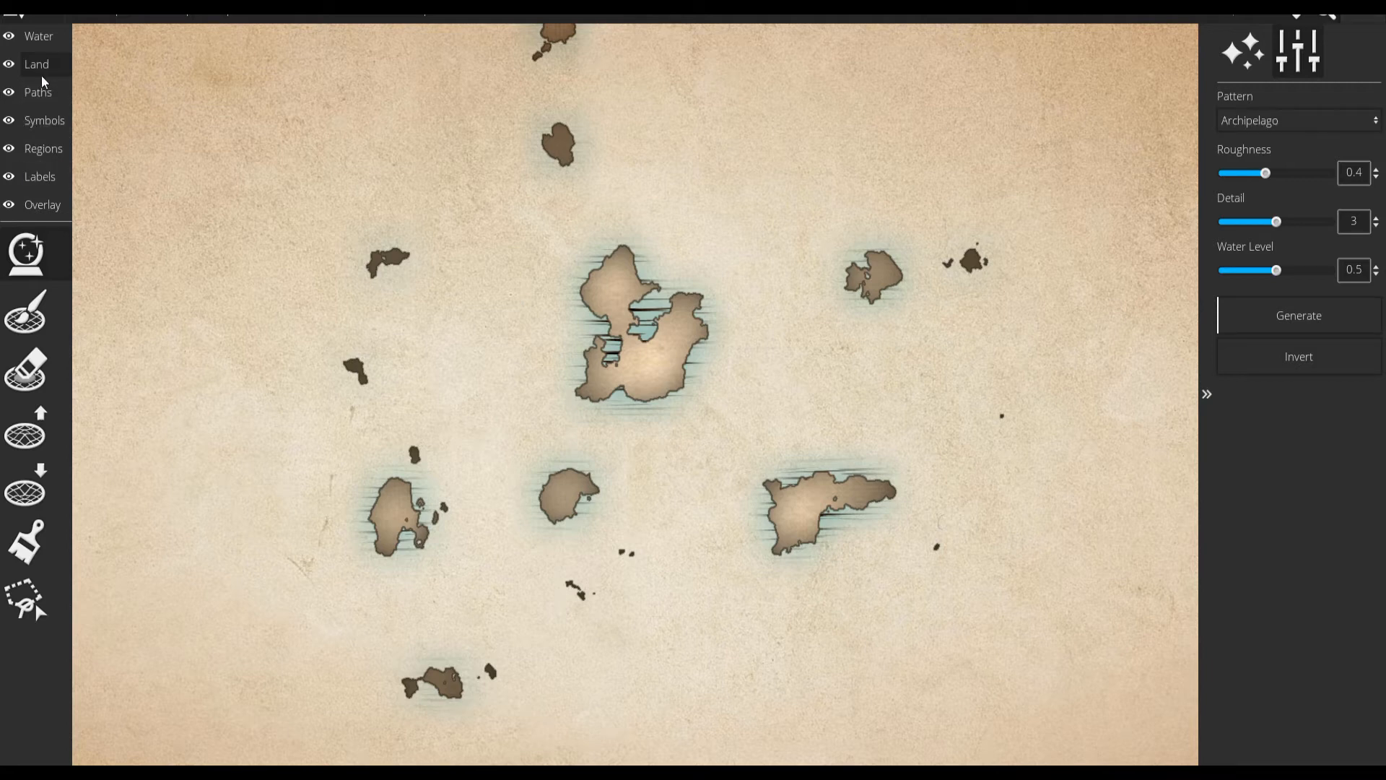
Generate the map's landmass anew using the Continent pattern.
click(40, 37)
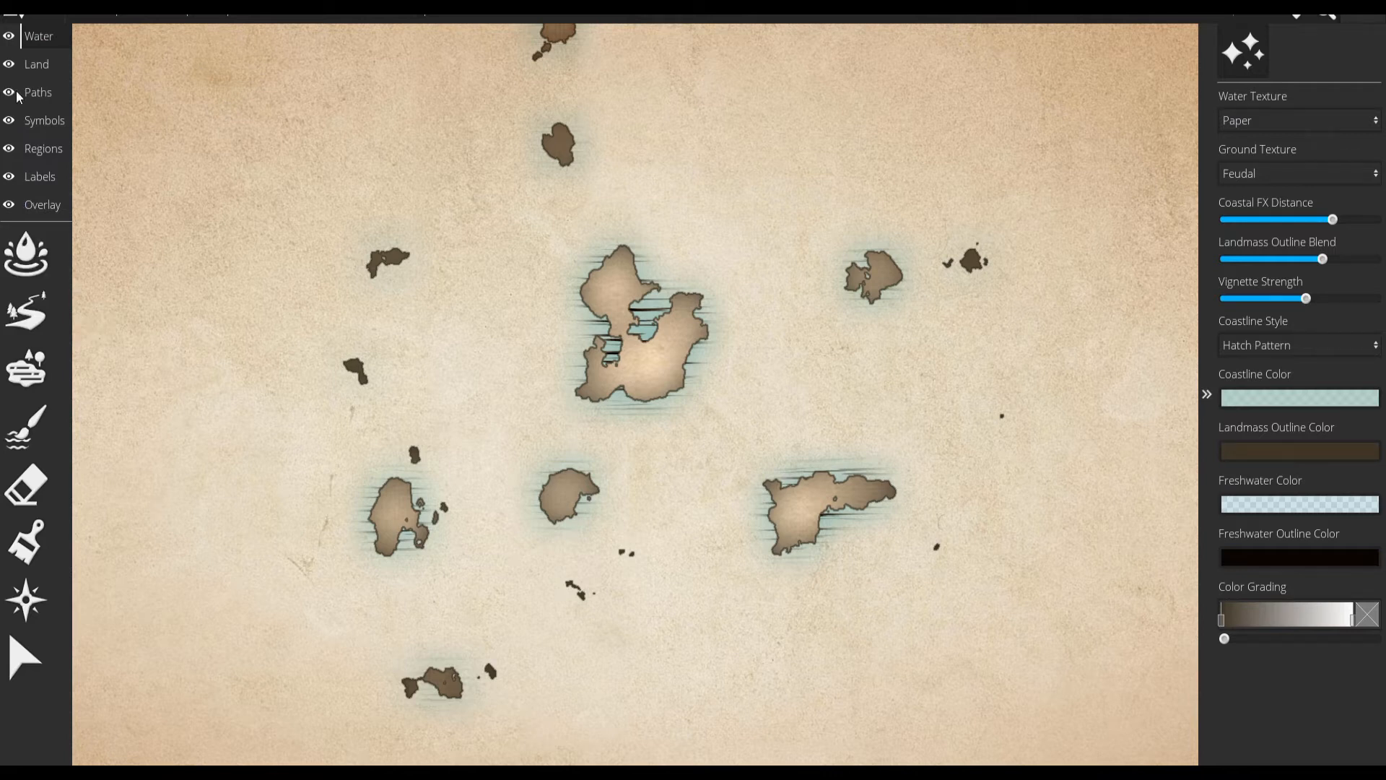
click(36, 65)
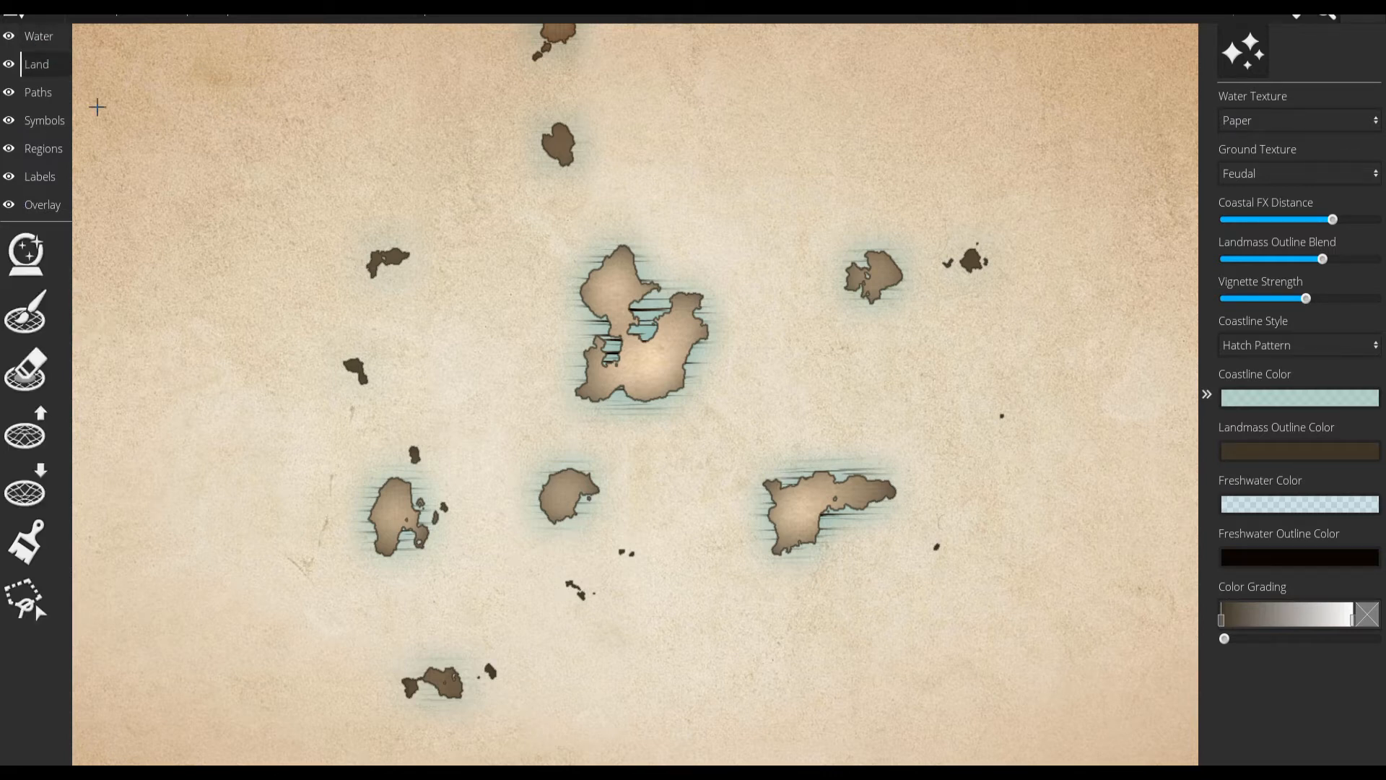
click(1278, 130)
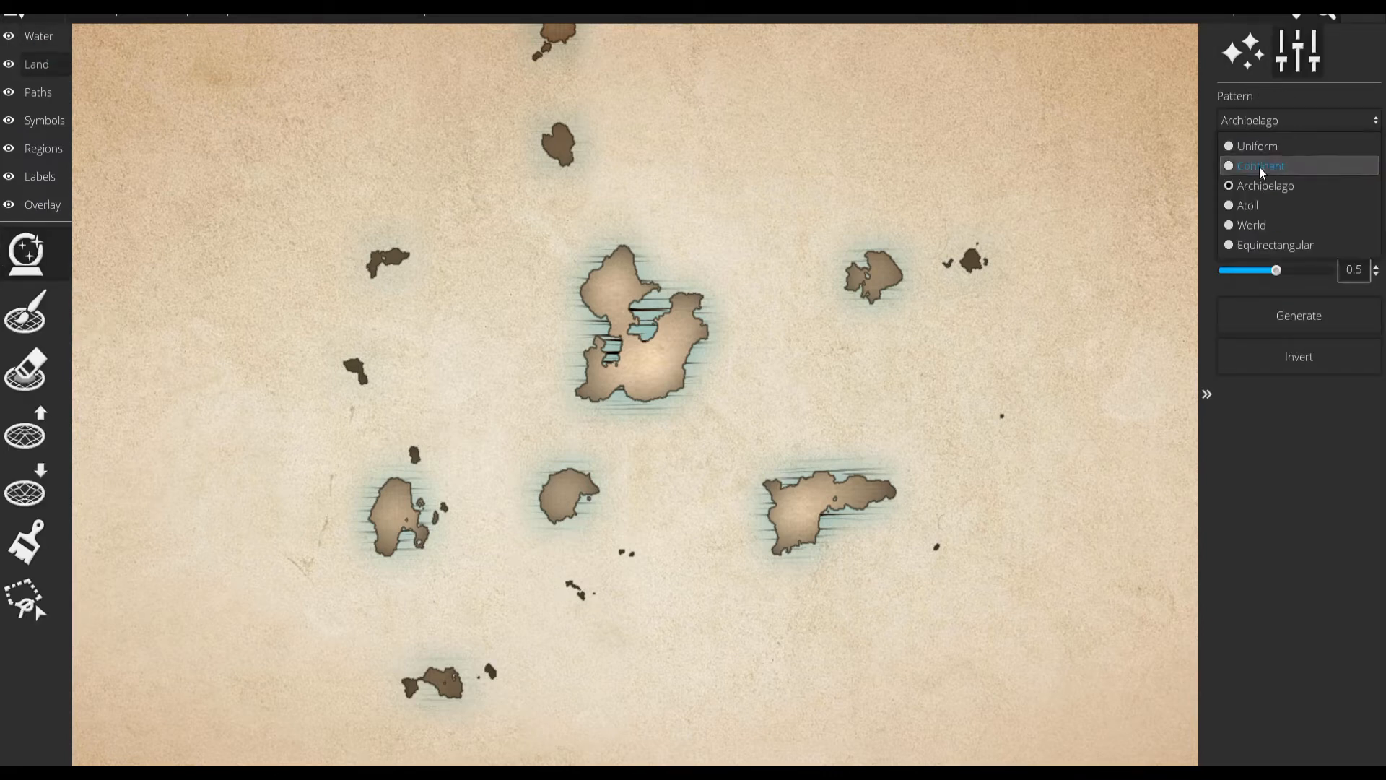
click(1264, 170)
click(1296, 316)
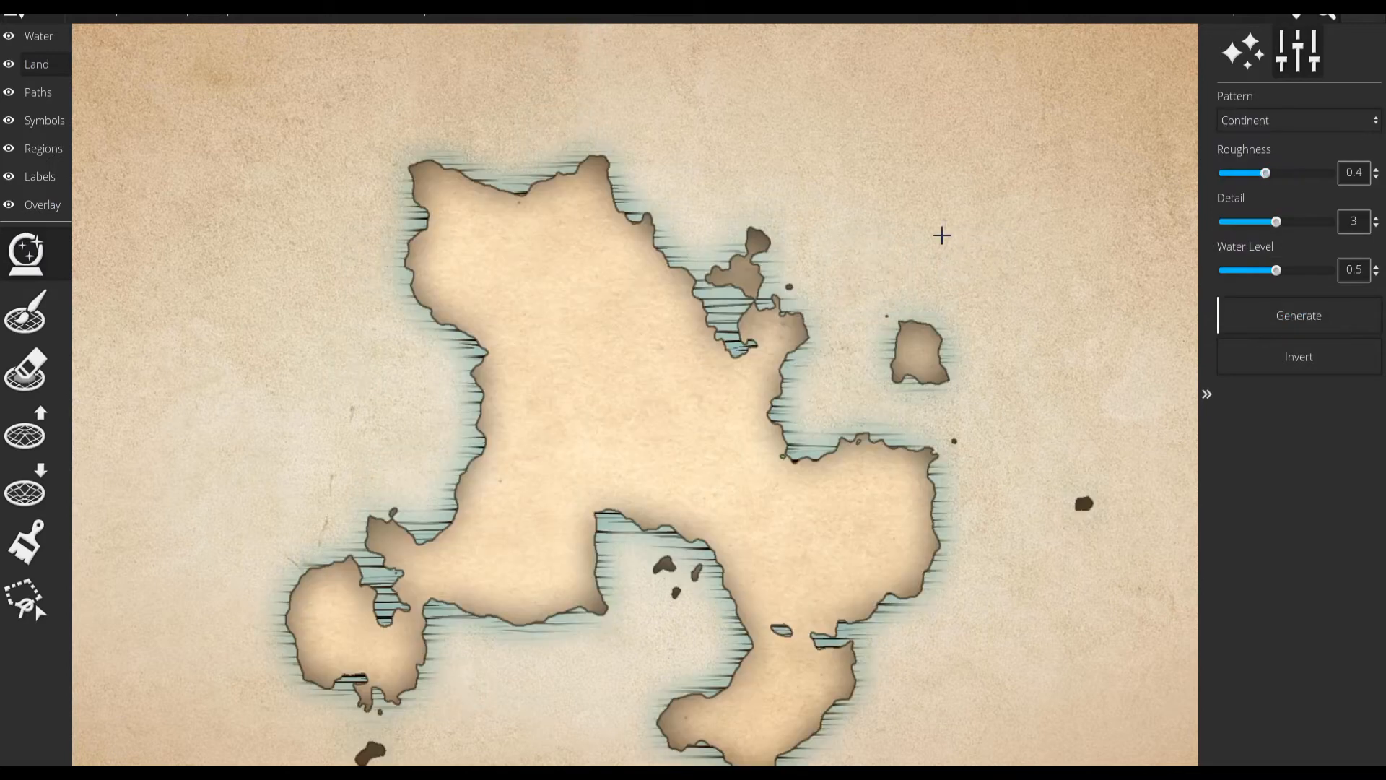
Set the water's stain amount to 0.6 and randomize the stain pattern.
click(43, 43)
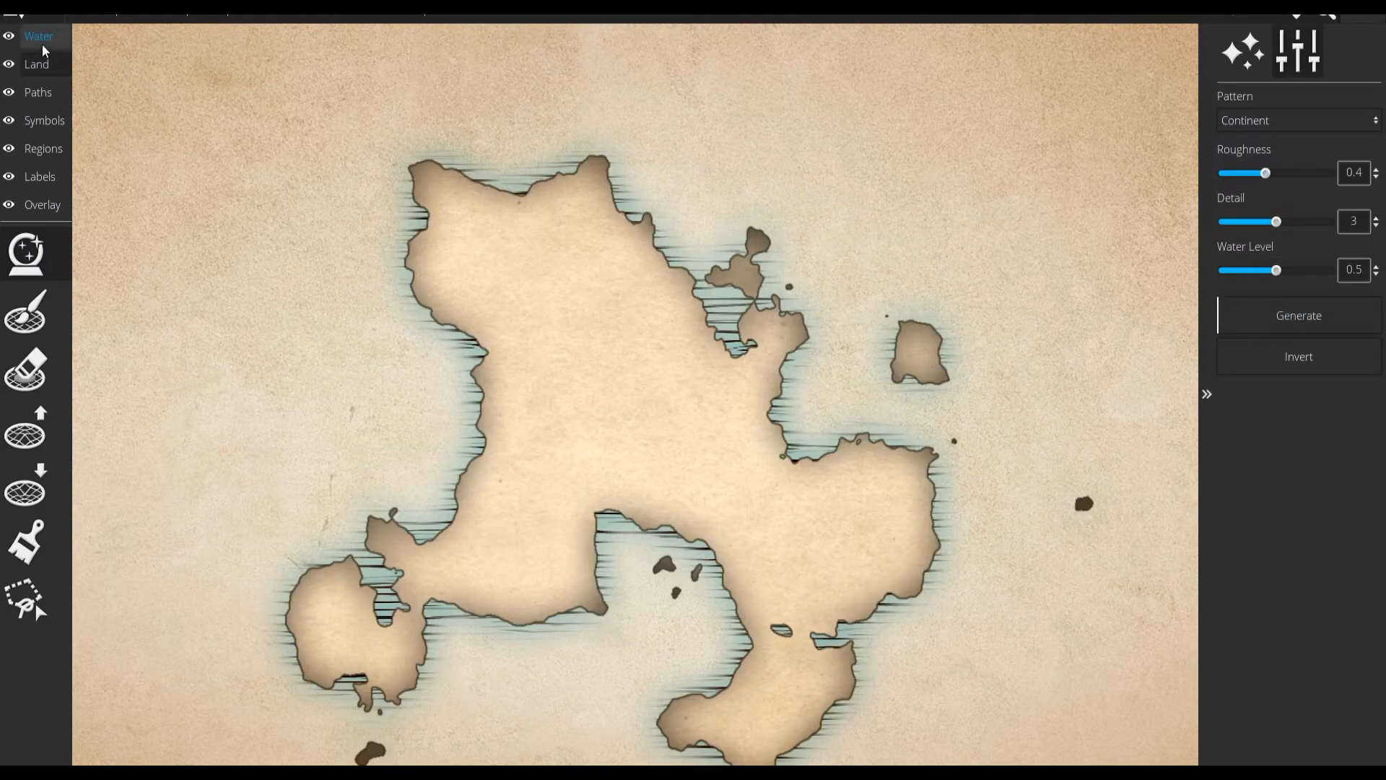
click(15, 244)
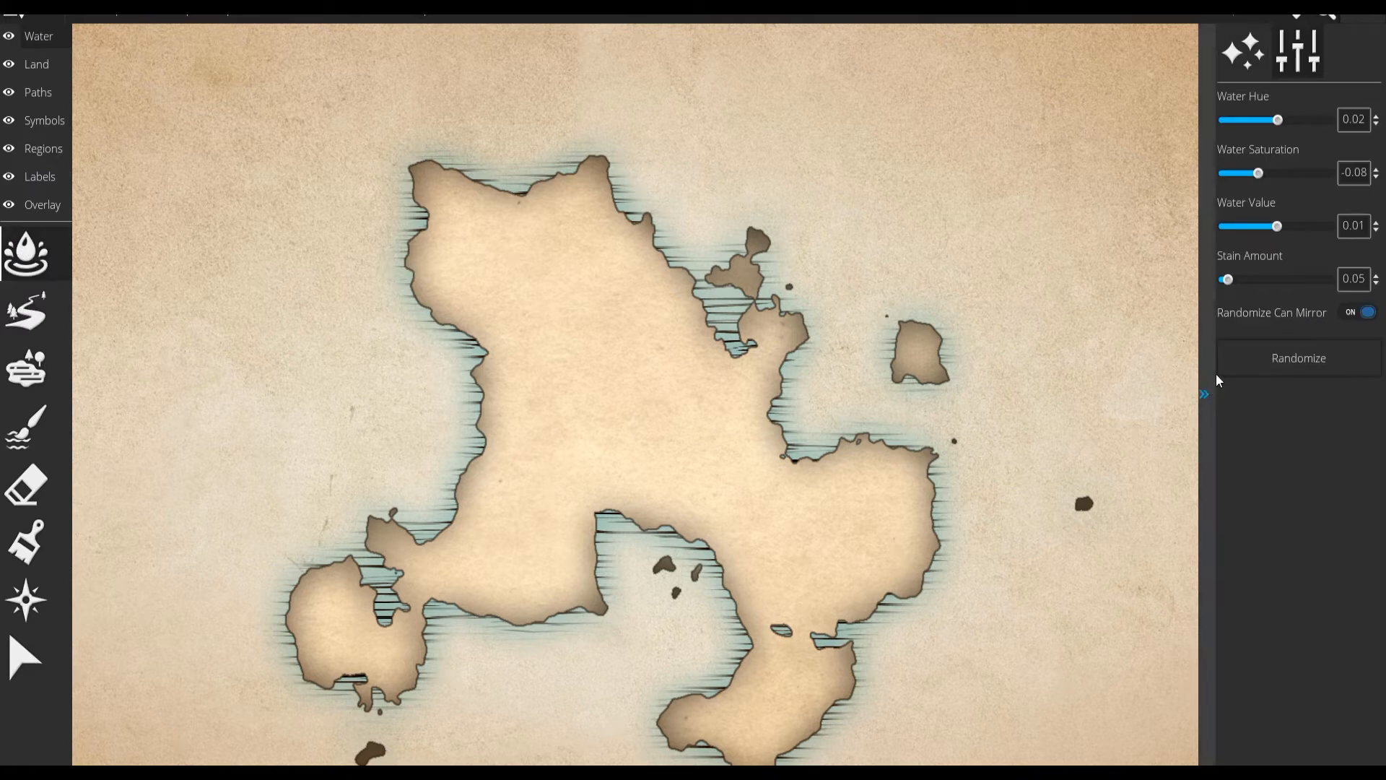
click(1240, 362)
click(1263, 356)
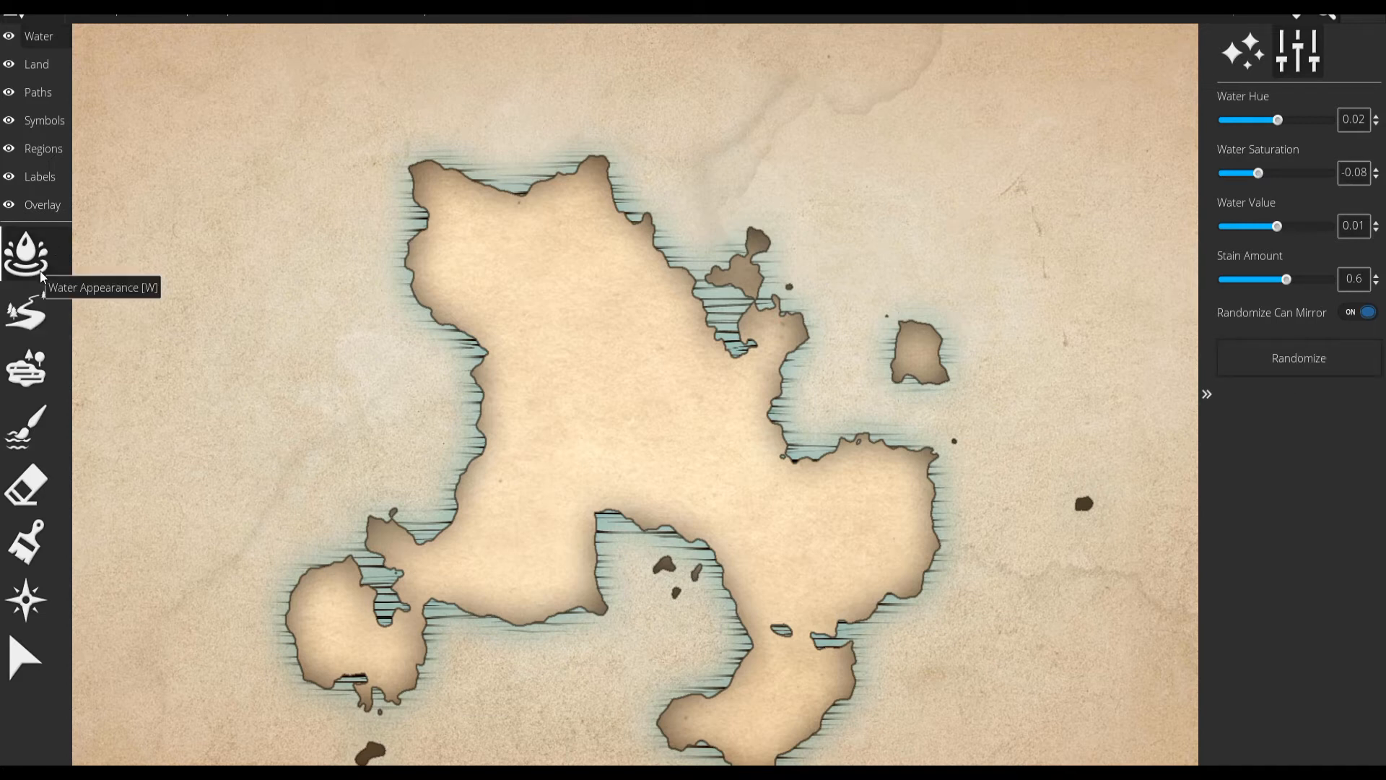
Place three lakes across the middle and east of the continent, and draw a width 4 river connecting the two western lakes.
click(47, 372)
click(601, 383)
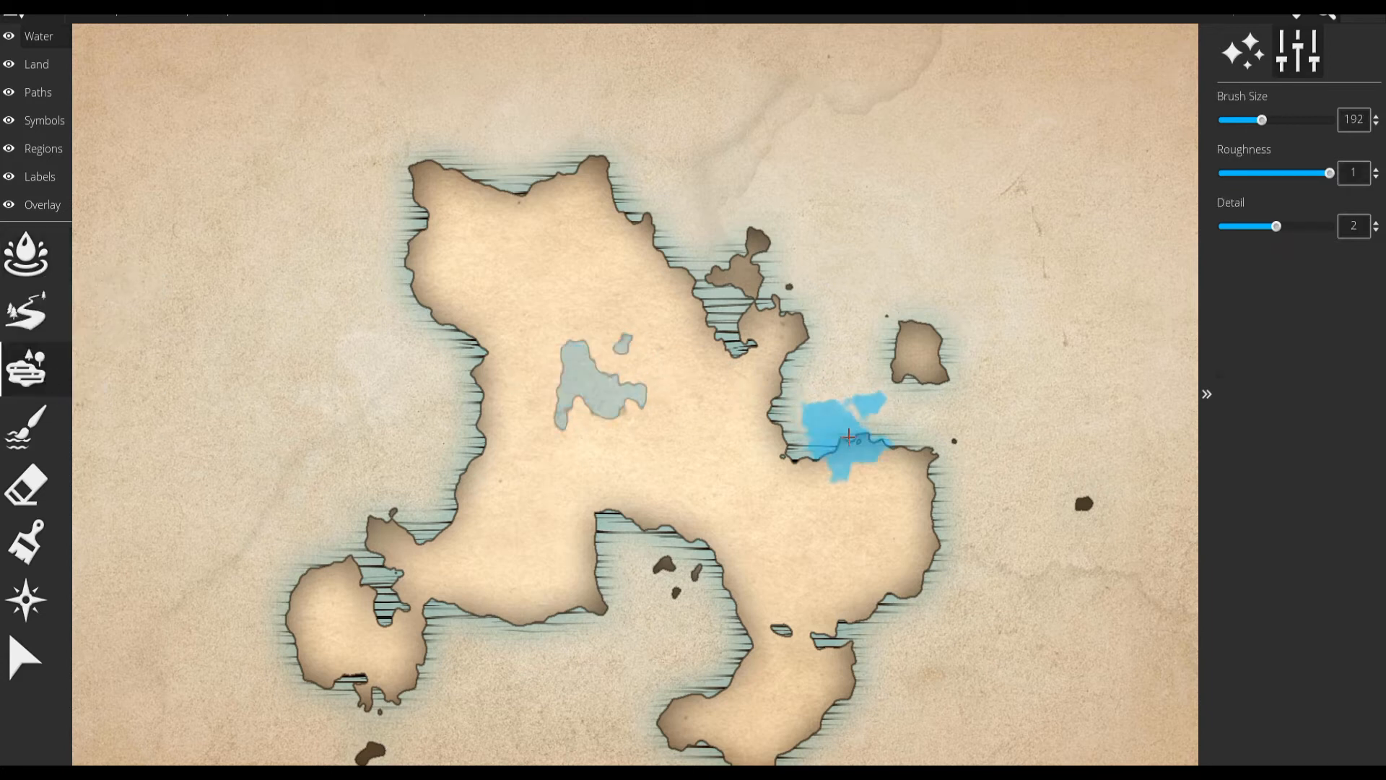
click(727, 485)
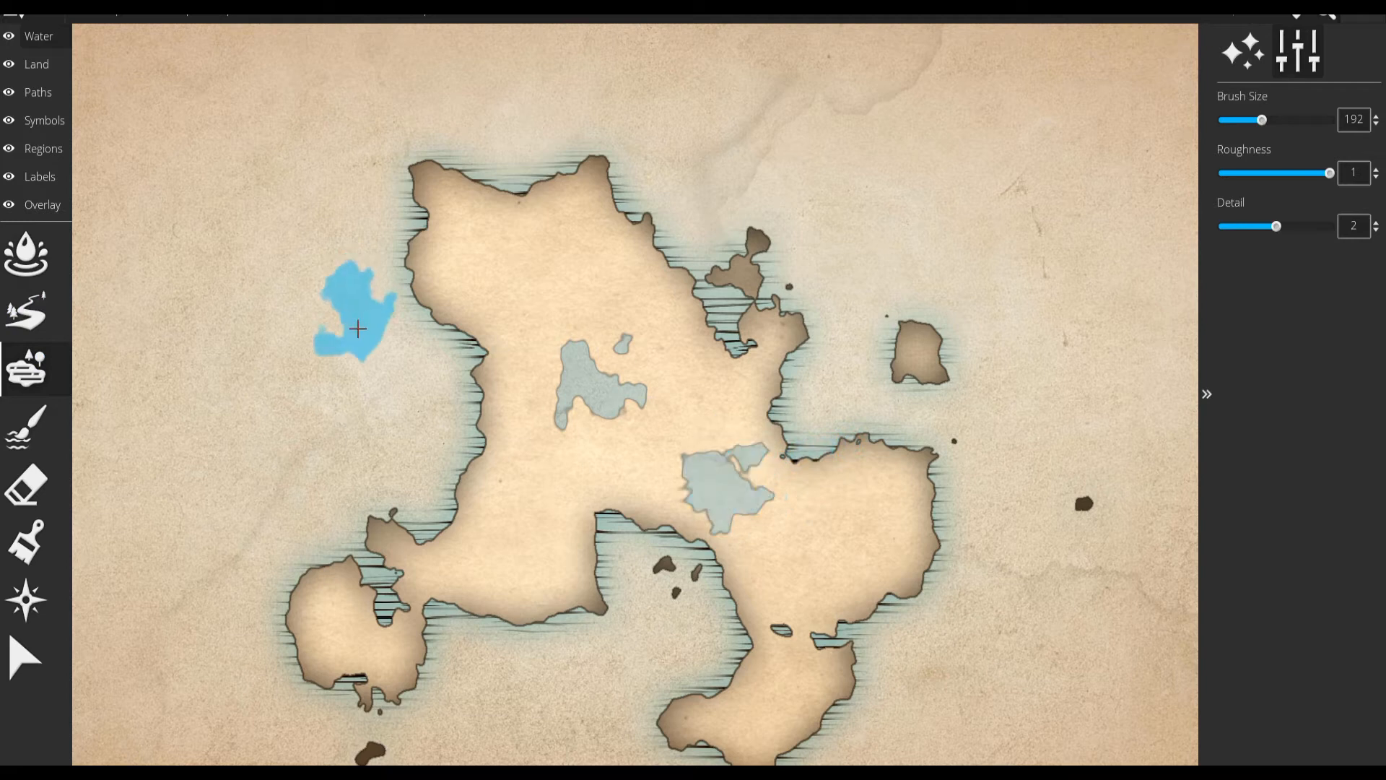
click(842, 542)
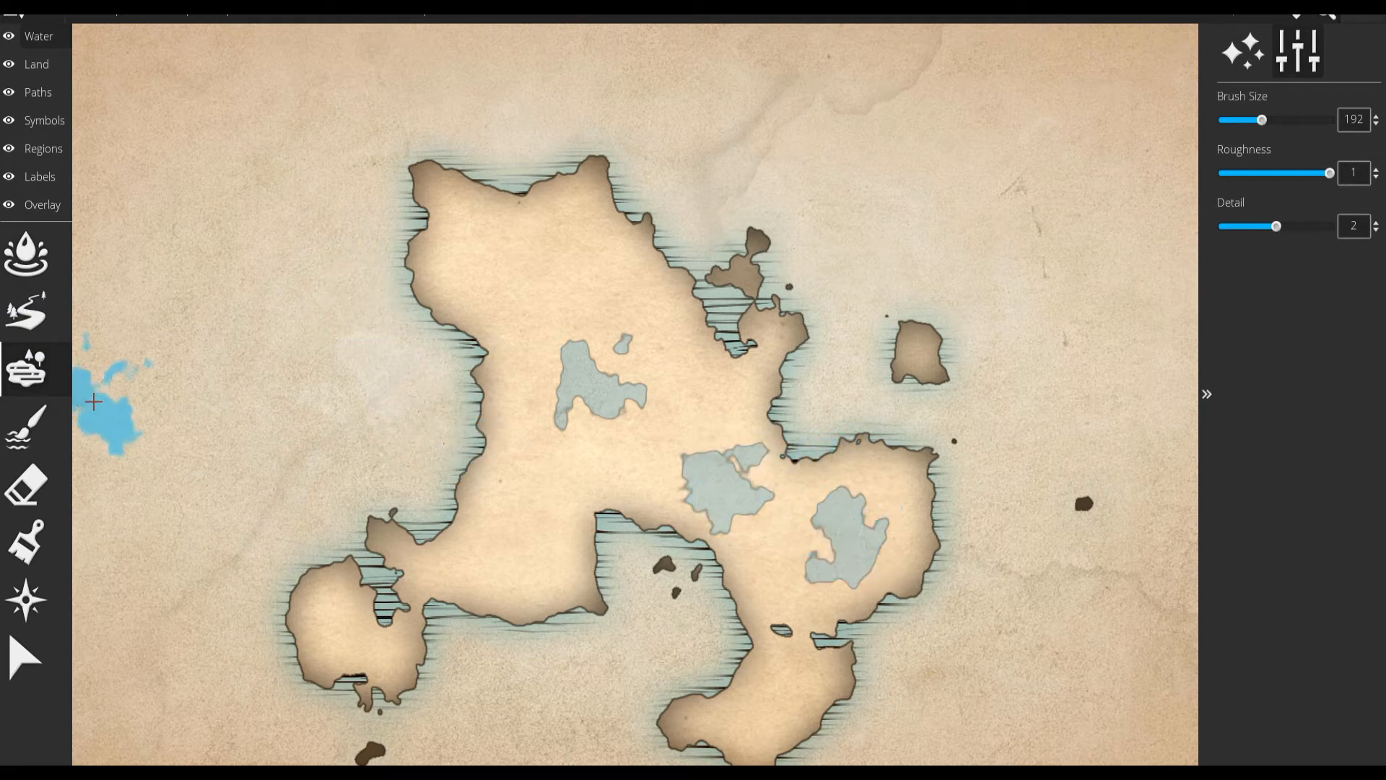
click(27, 312)
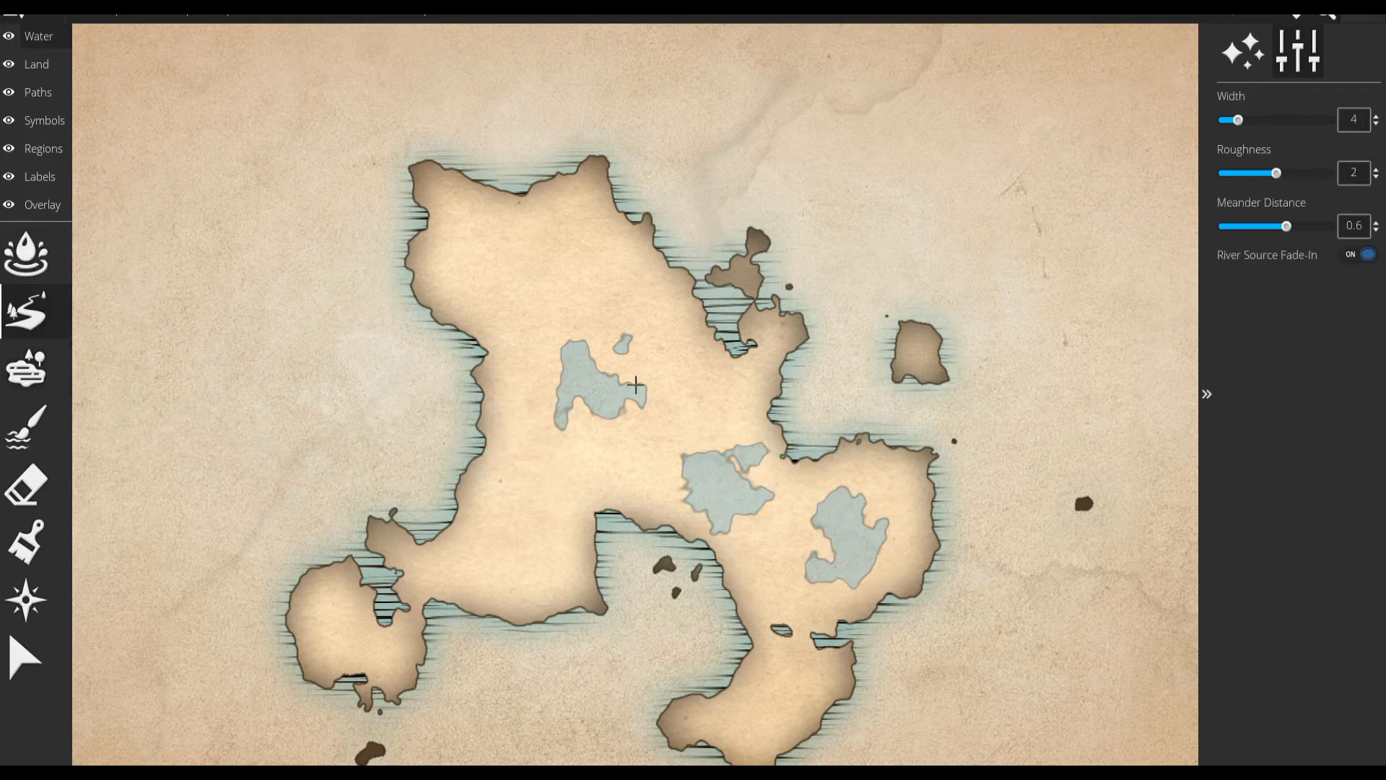
mouse_move(612, 397)
mouse_down()
mouse_move(669, 421)
mouse_move(675, 436)
mouse_move(643, 431)
mouse_move(649, 458)
mouse_move(692, 468)
mouse_up()
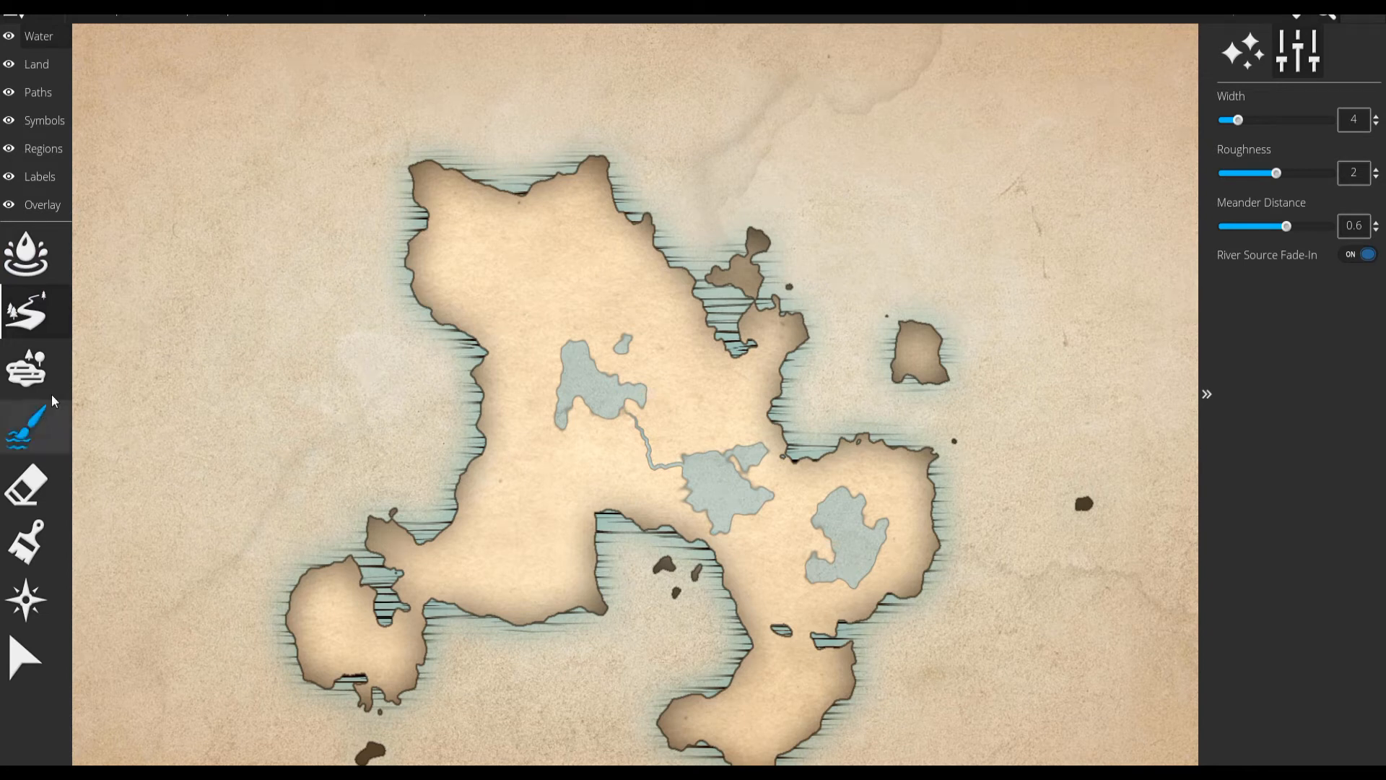
Paint freehand freshwater spots and a winding lake across the northern part of the continent with a size 48 brush.
click(28, 425)
click(570, 269)
click(496, 251)
click(462, 298)
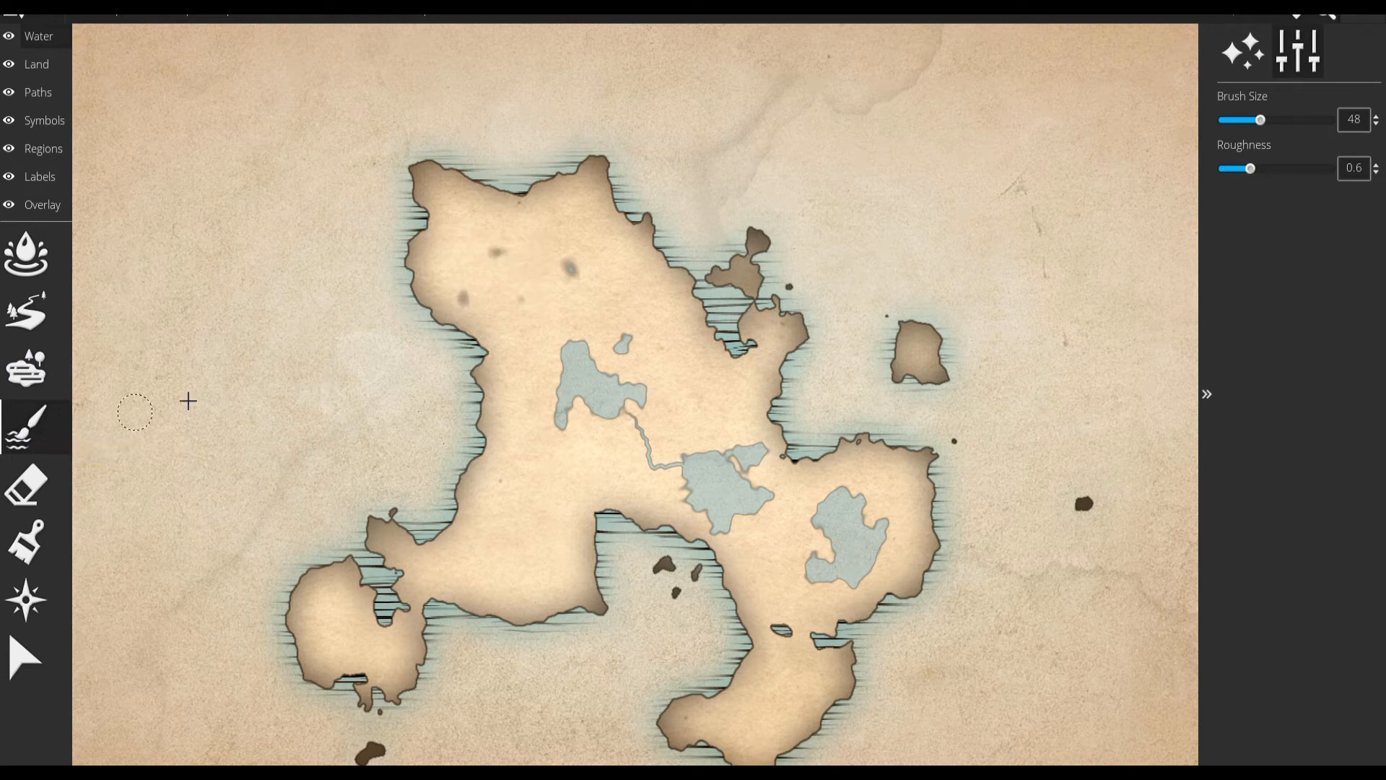
click(520, 278)
click(556, 288)
click(629, 304)
click(691, 361)
click(692, 419)
mouse_move(658, 335)
mouse_down()
mouse_move(578, 284)
mouse_move(553, 246)
mouse_move(520, 249)
mouse_move(521, 280)
mouse_up()
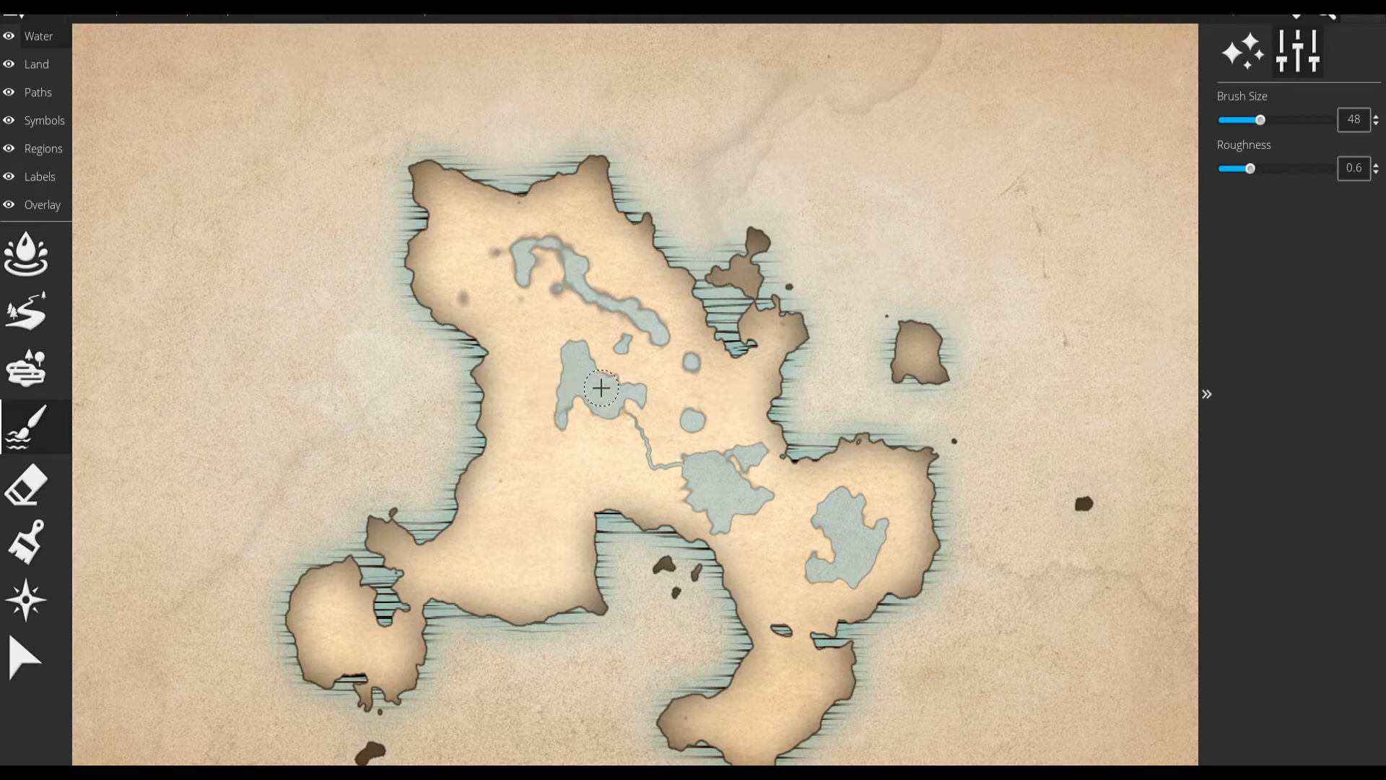
scroll(611, 409, up, 2)
scroll(616, 411, down, 13)
Erase the freehand-painted water and trim the upper part of the westernmost lake with a size 64 eraser.
click(45, 500)
mouse_move(605, 302)
mouse_down()
mouse_move(532, 249)
mouse_move(524, 271)
mouse_move(583, 267)
mouse_move(657, 348)
mouse_move(697, 368)
mouse_move(696, 425)
mouse_move(666, 366)
mouse_move(615, 340)
mouse_move(585, 291)
mouse_move(472, 322)
mouse_move(508, 283)
mouse_move(577, 360)
mouse_move(564, 317)
mouse_move(430, 269)
mouse_move(413, 318)
mouse_move(636, 263)
mouse_up()
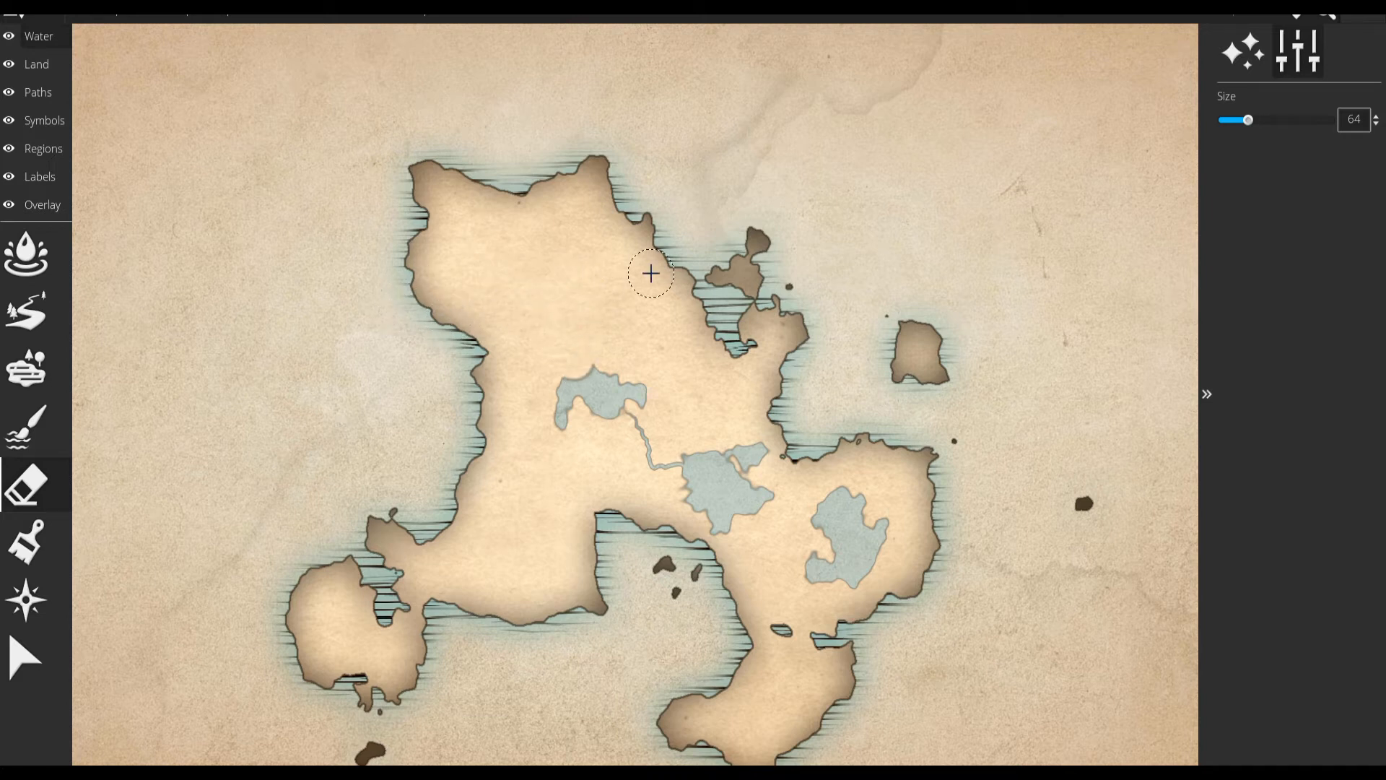
Place two sets of 16-direction compass lines, near the northeastern islet and the southwestern landmass, and undo both.
click(16, 594)
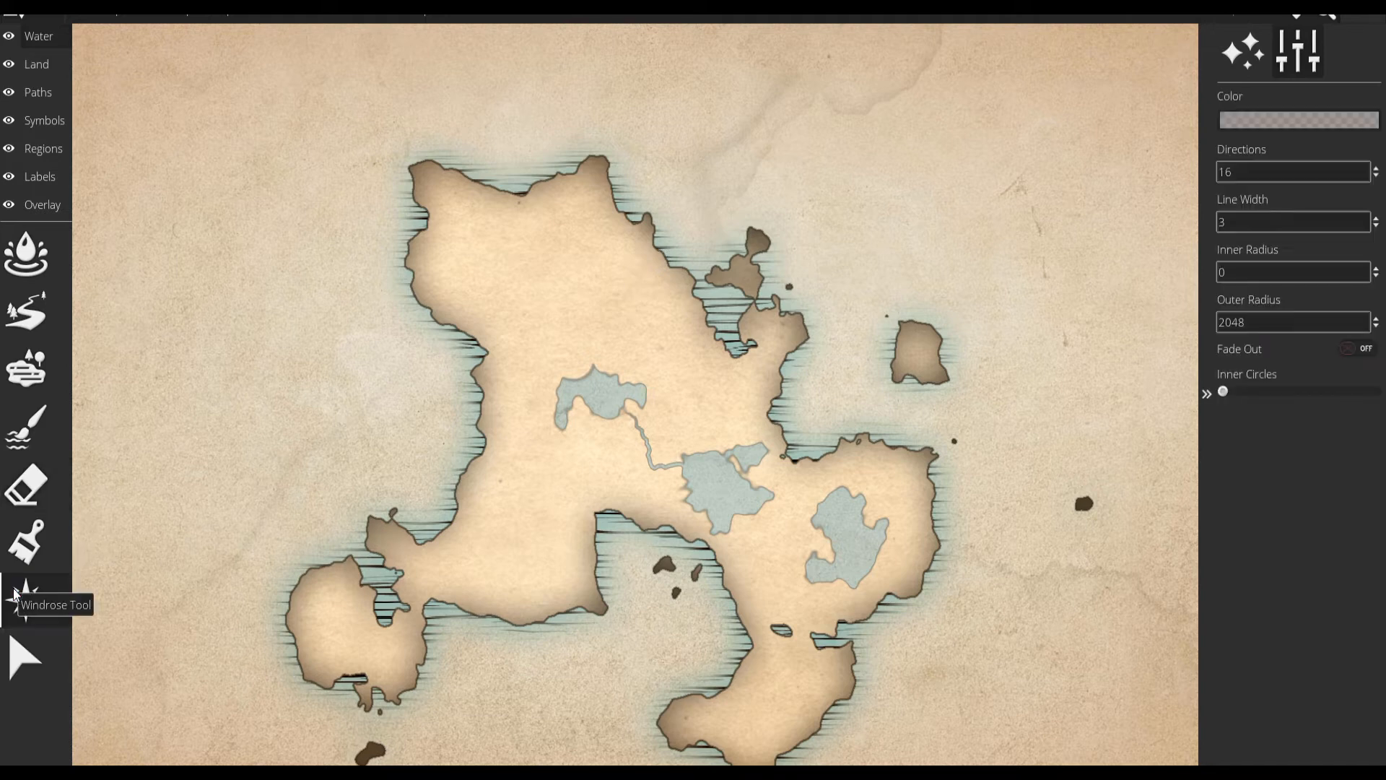
click(746, 271)
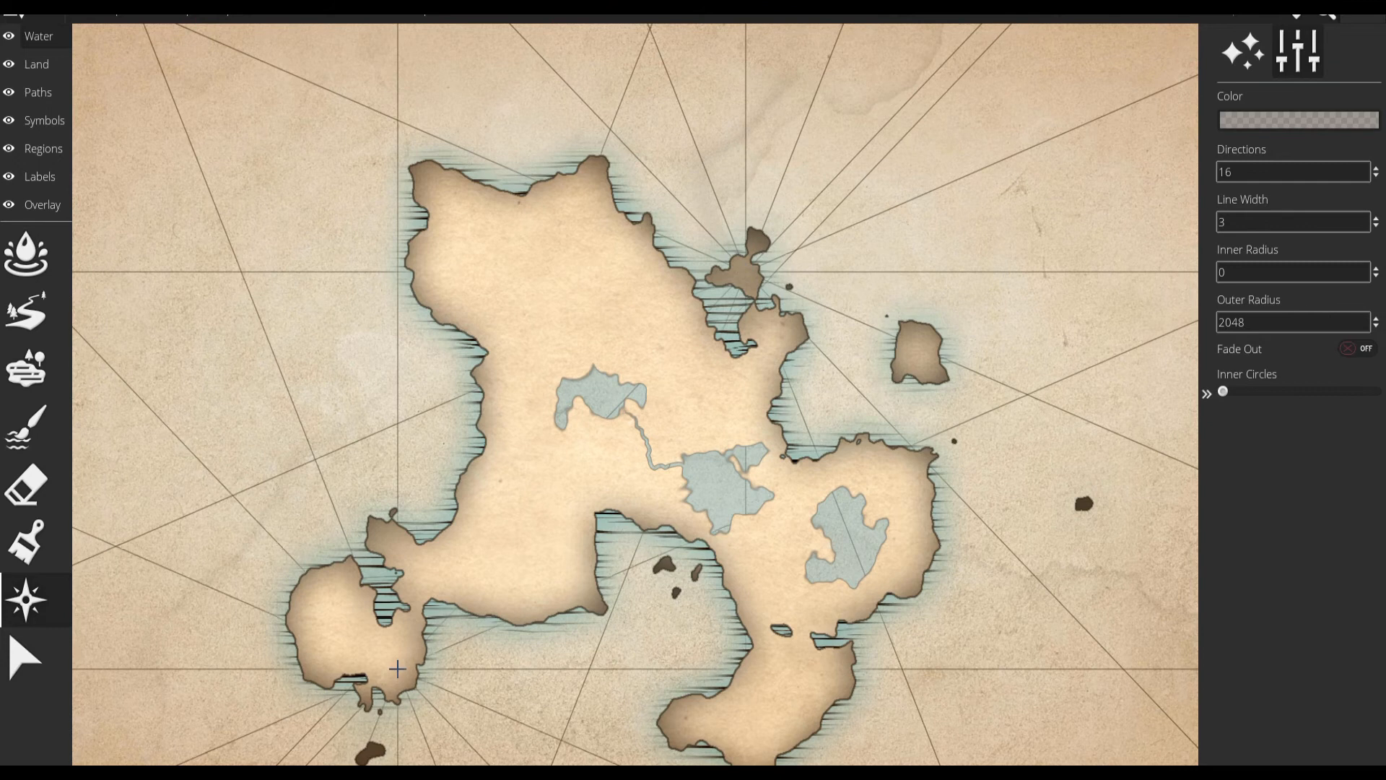
click(25, 657)
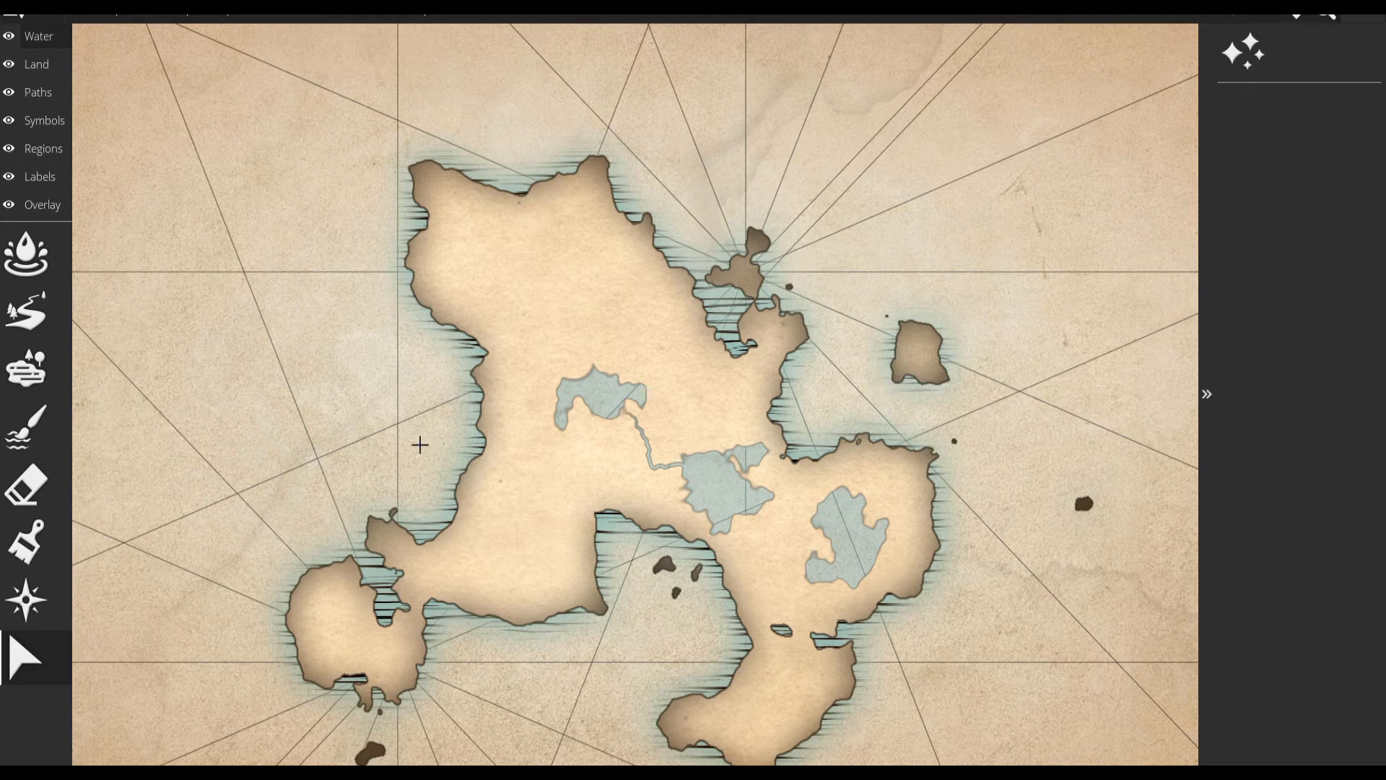
key(ctrl+z)
key(ctrl+z)
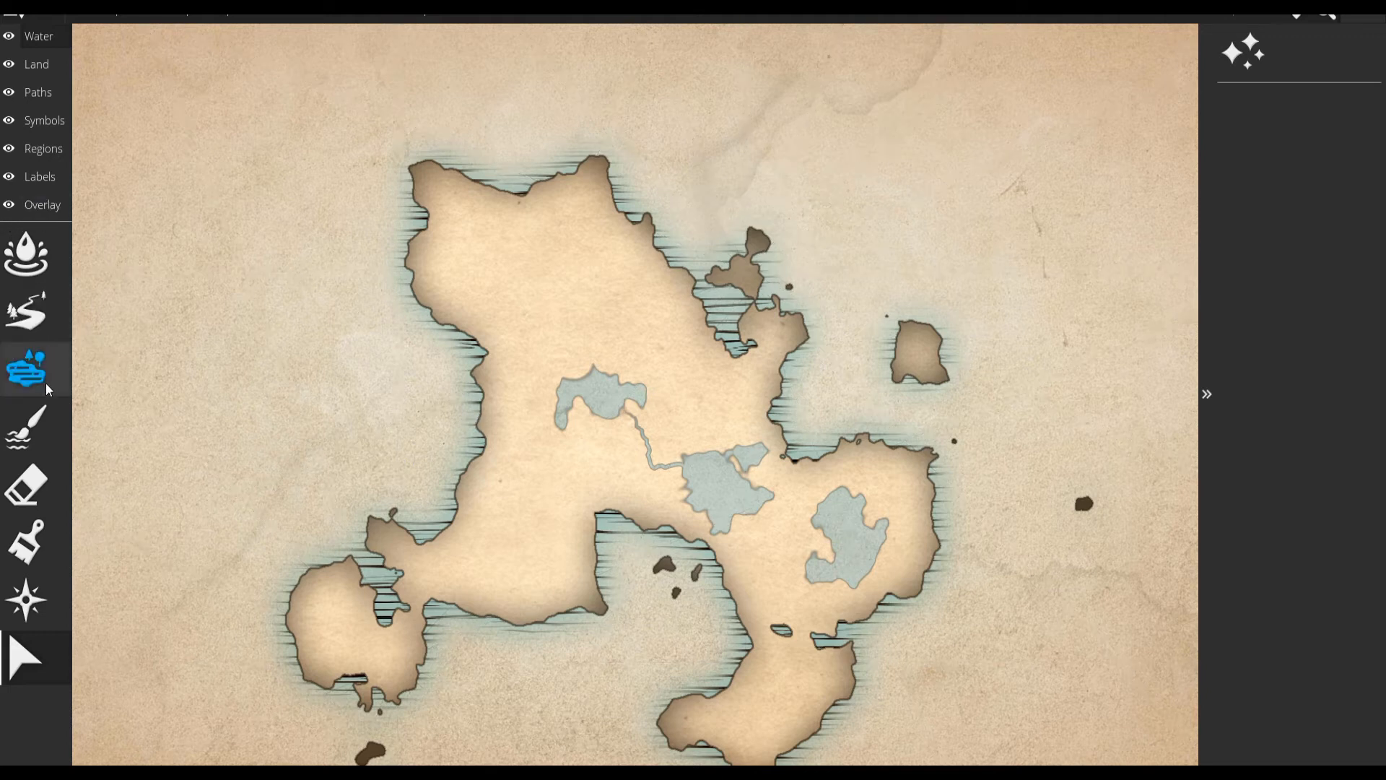
Draw a solid brown path of width 4 from the continent's southwestern neck up to the westernmost lake.
click(42, 94)
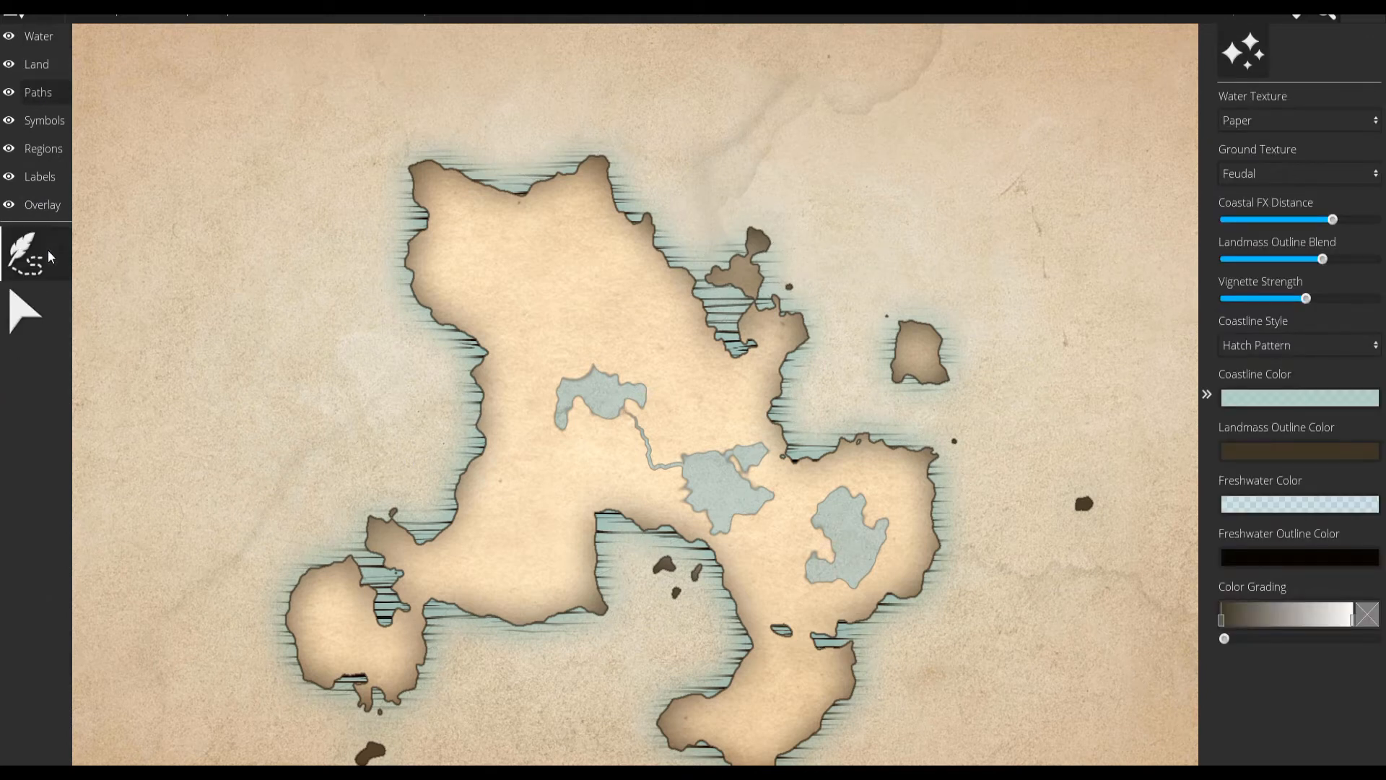
click(26, 252)
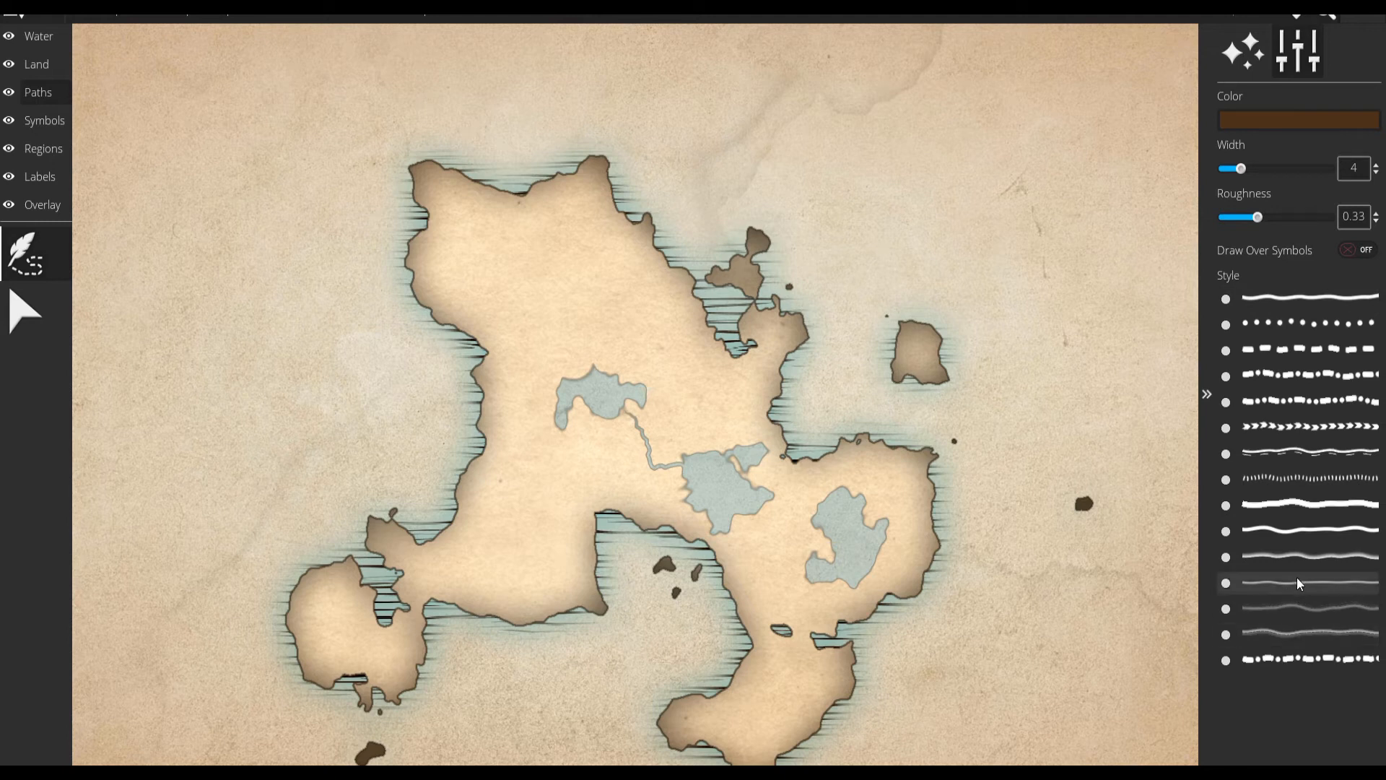
click(1247, 302)
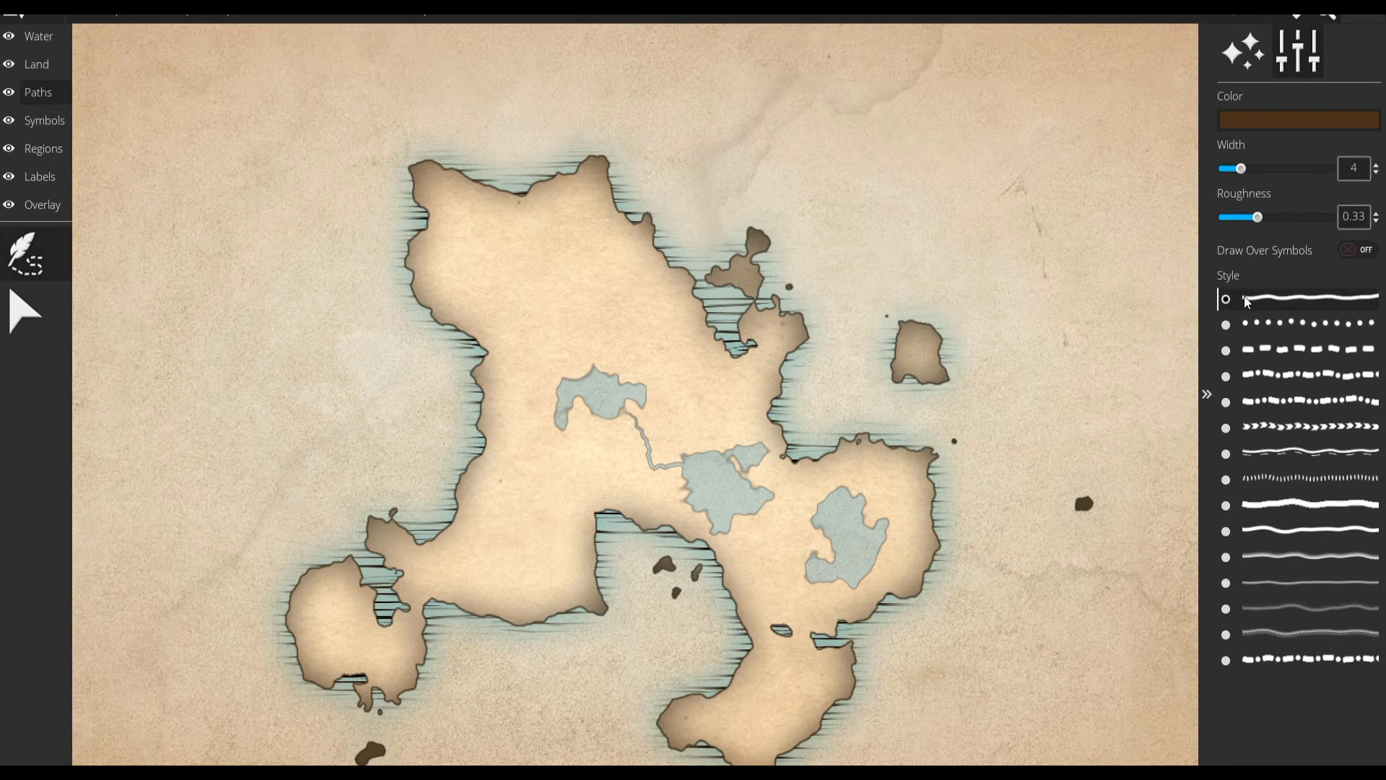
click(438, 571)
mouse_move(471, 549)
mouse_down()
mouse_move(493, 490)
mouse_move(557, 467)
mouse_move(547, 441)
mouse_move(583, 422)
mouse_up()
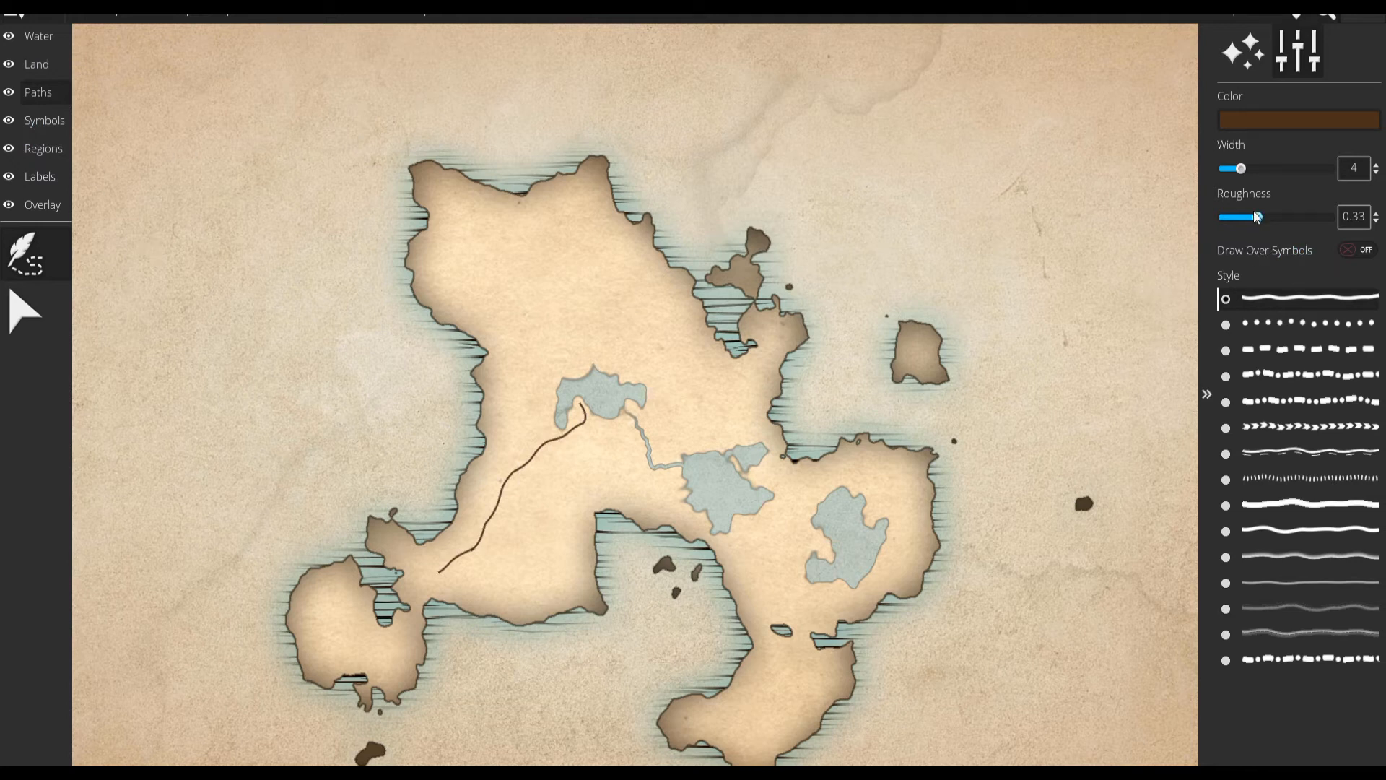
click(50, 298)
Place a ground crack symbol at scale 95 just east of the westernmost lake.
click(45, 121)
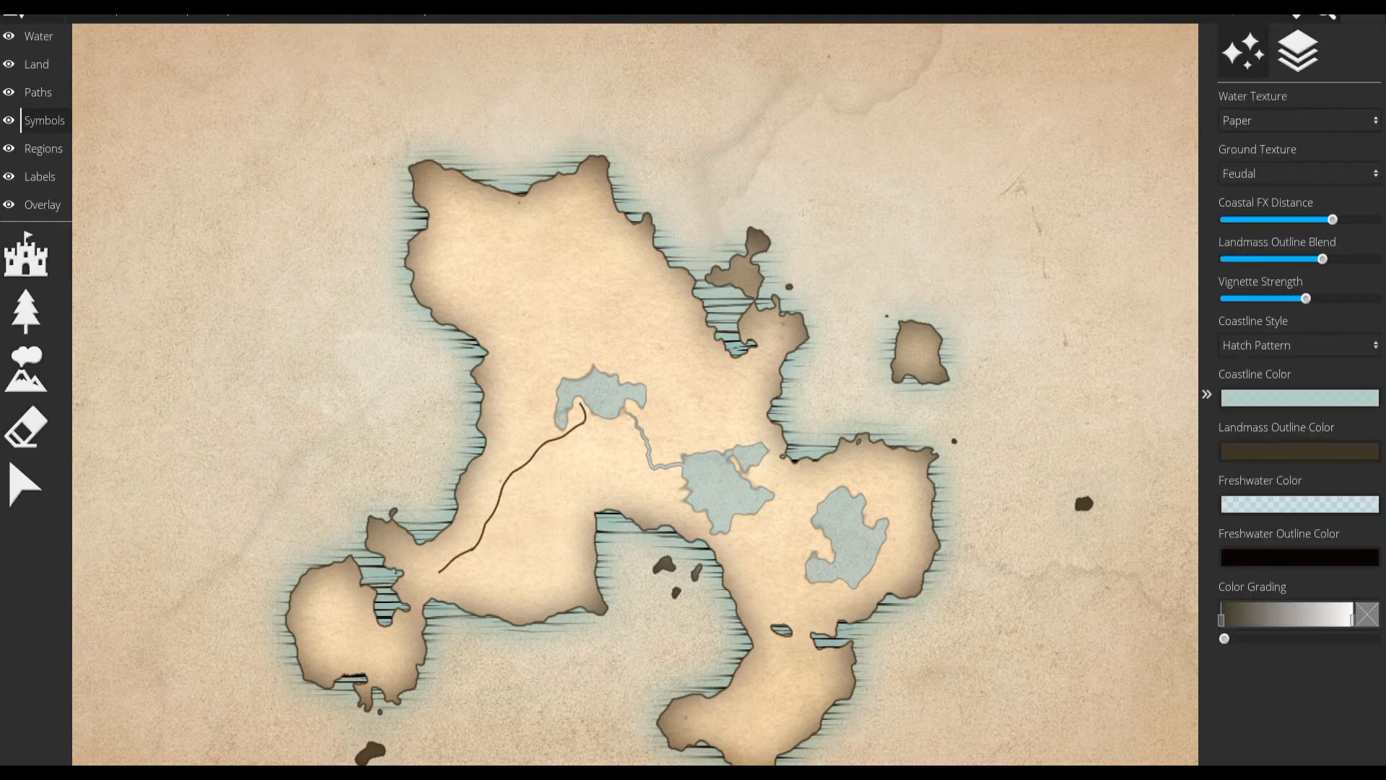
click(29, 257)
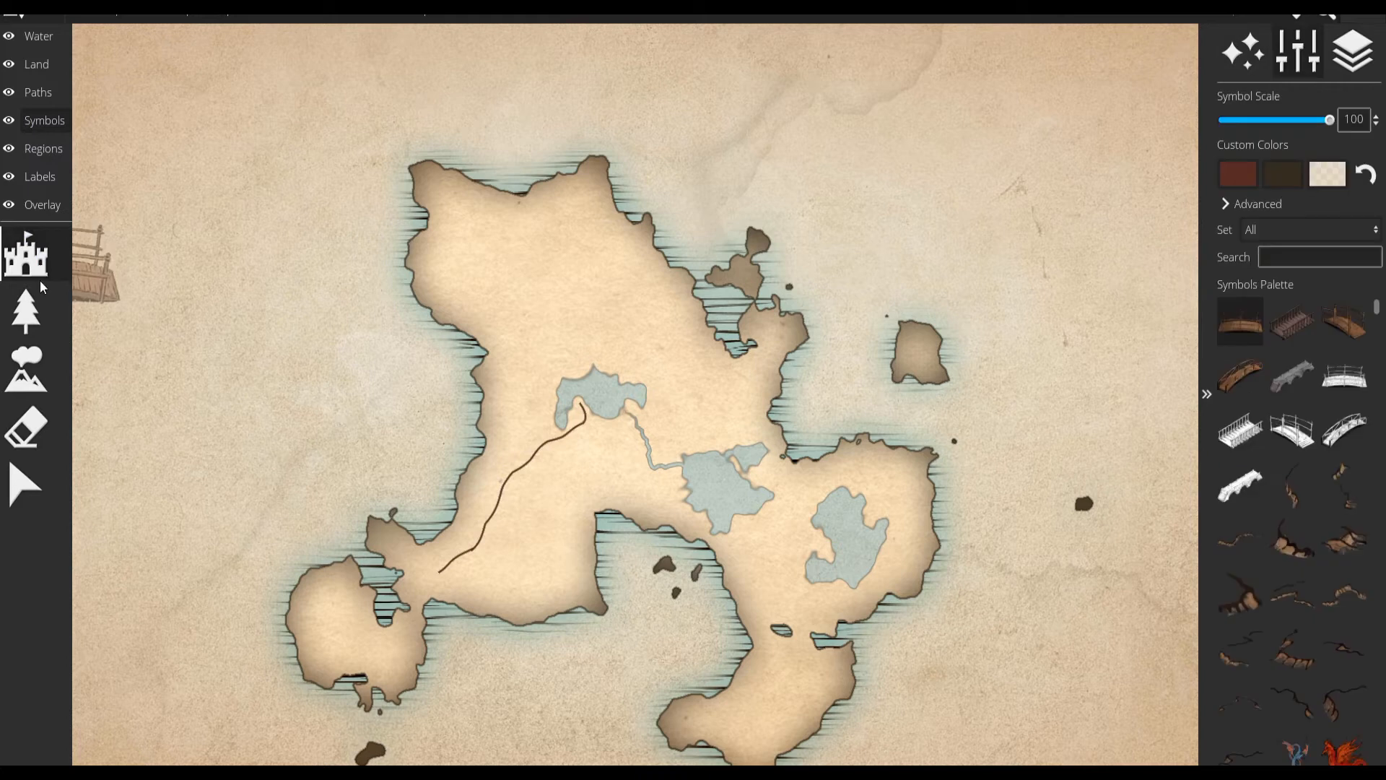
scroll(621, 470, down, 5)
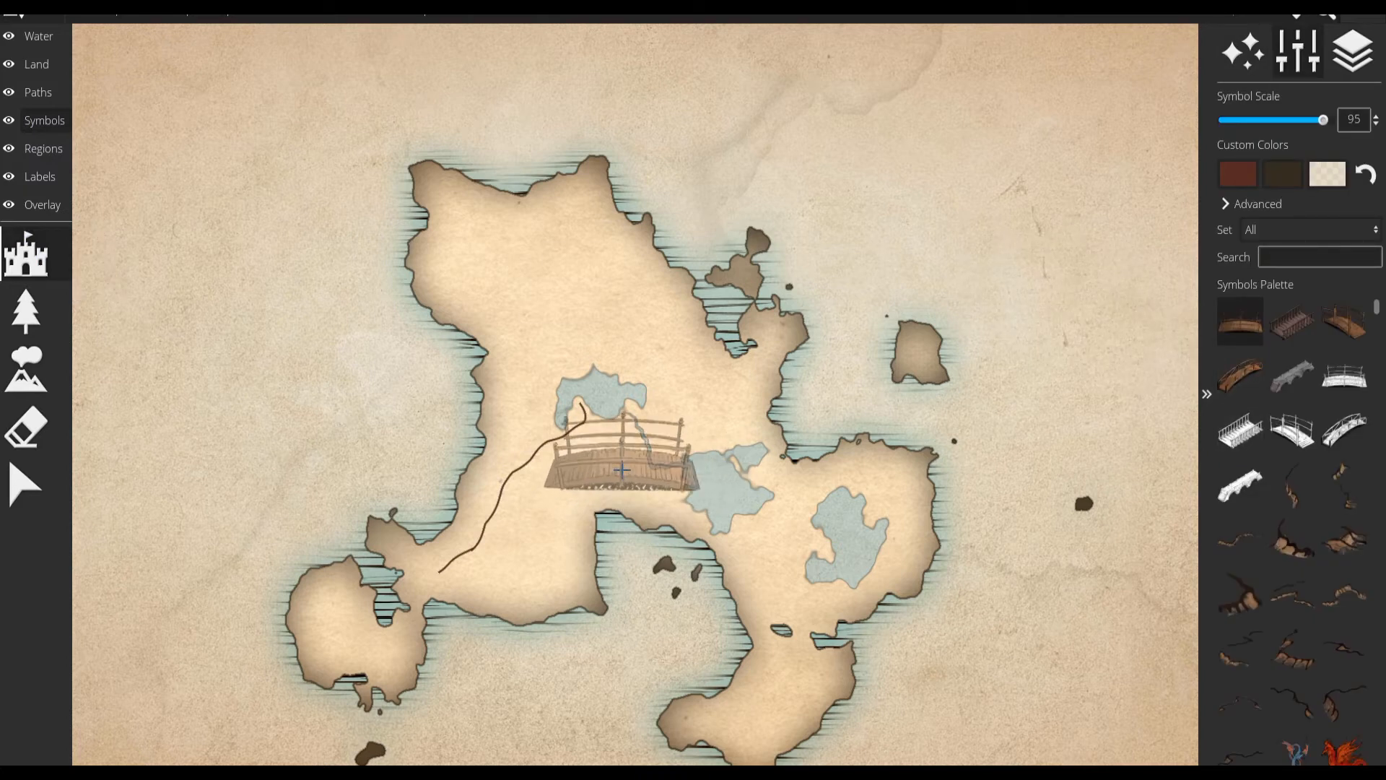
scroll(621, 470, up, 1)
click(1299, 534)
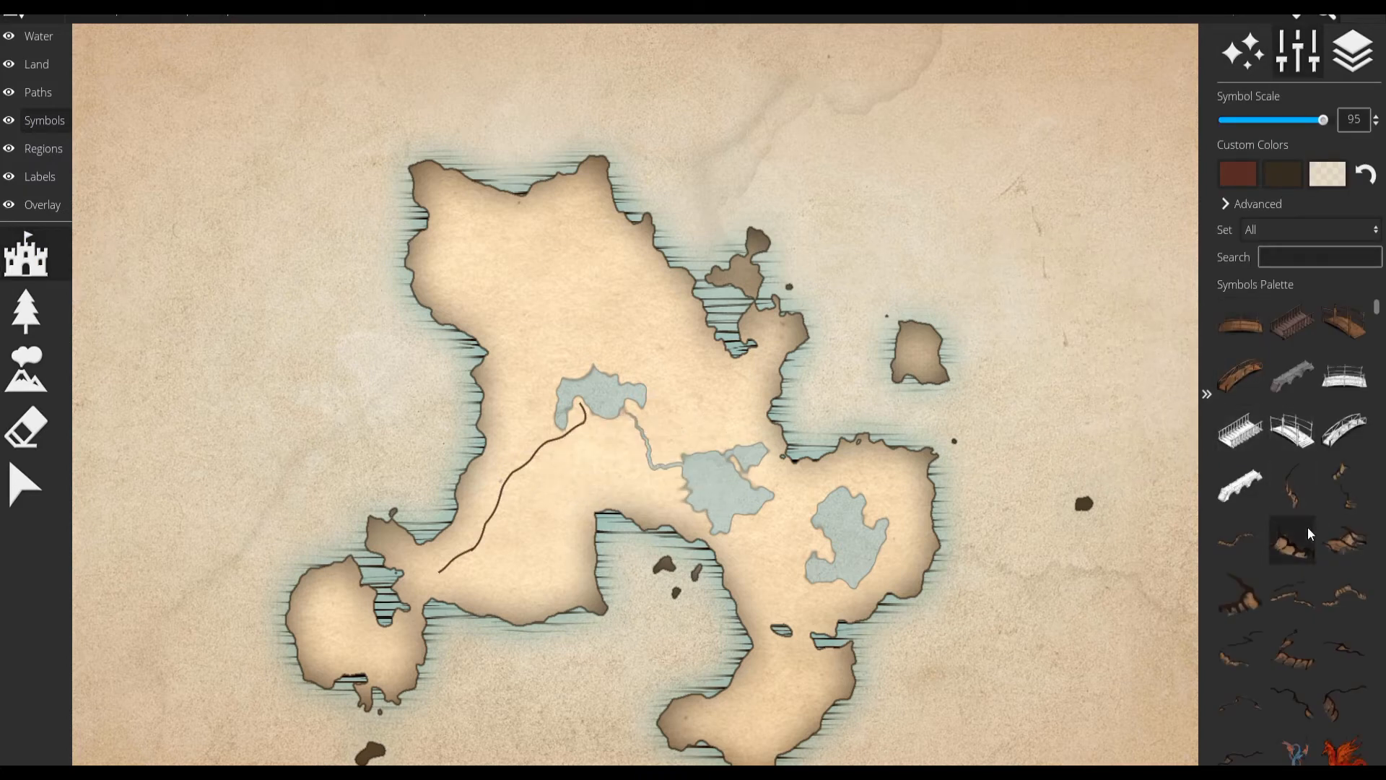
click(668, 396)
Place the crossed-arrows compass symbol with N, E, S and W in the sea at the map's southeast.
scroll(1309, 587, down, 7)
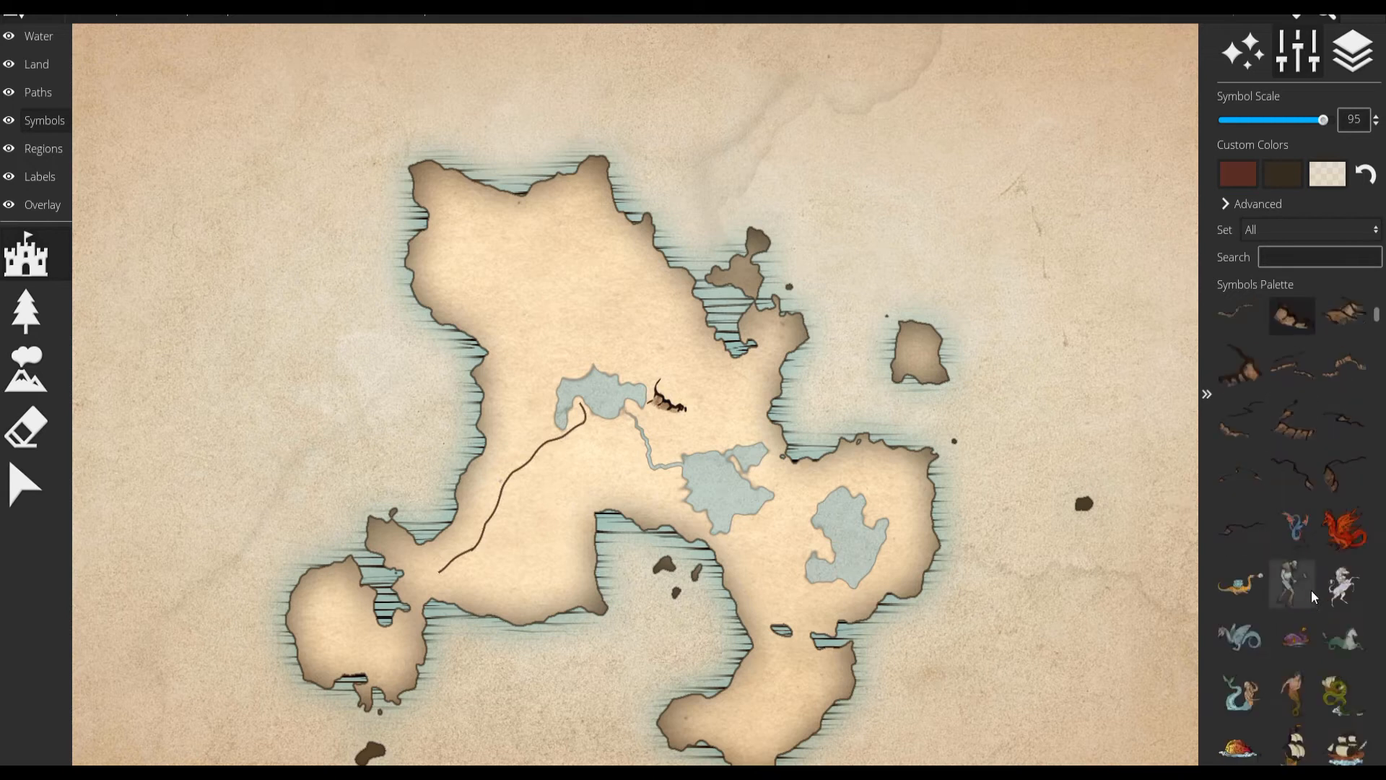
scroll(1324, 616, down, 7)
click(1230, 550)
click(1077, 634)
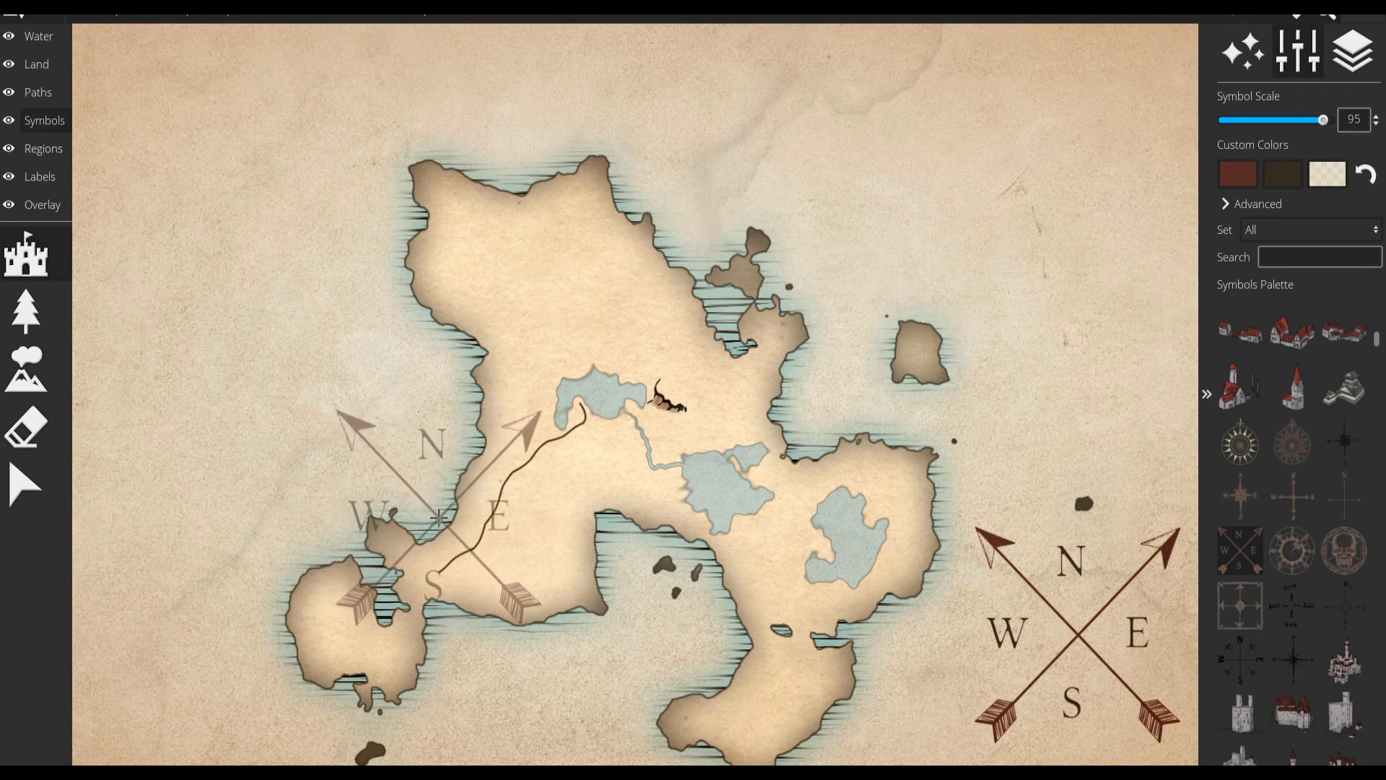
Mark the southwestern end of the path with the double-diamond settlement symbol at scale 100.
scroll(1292, 501, down, 5)
scroll(1292, 503, down, 8)
scroll(1287, 510, up, 5)
click(1344, 519)
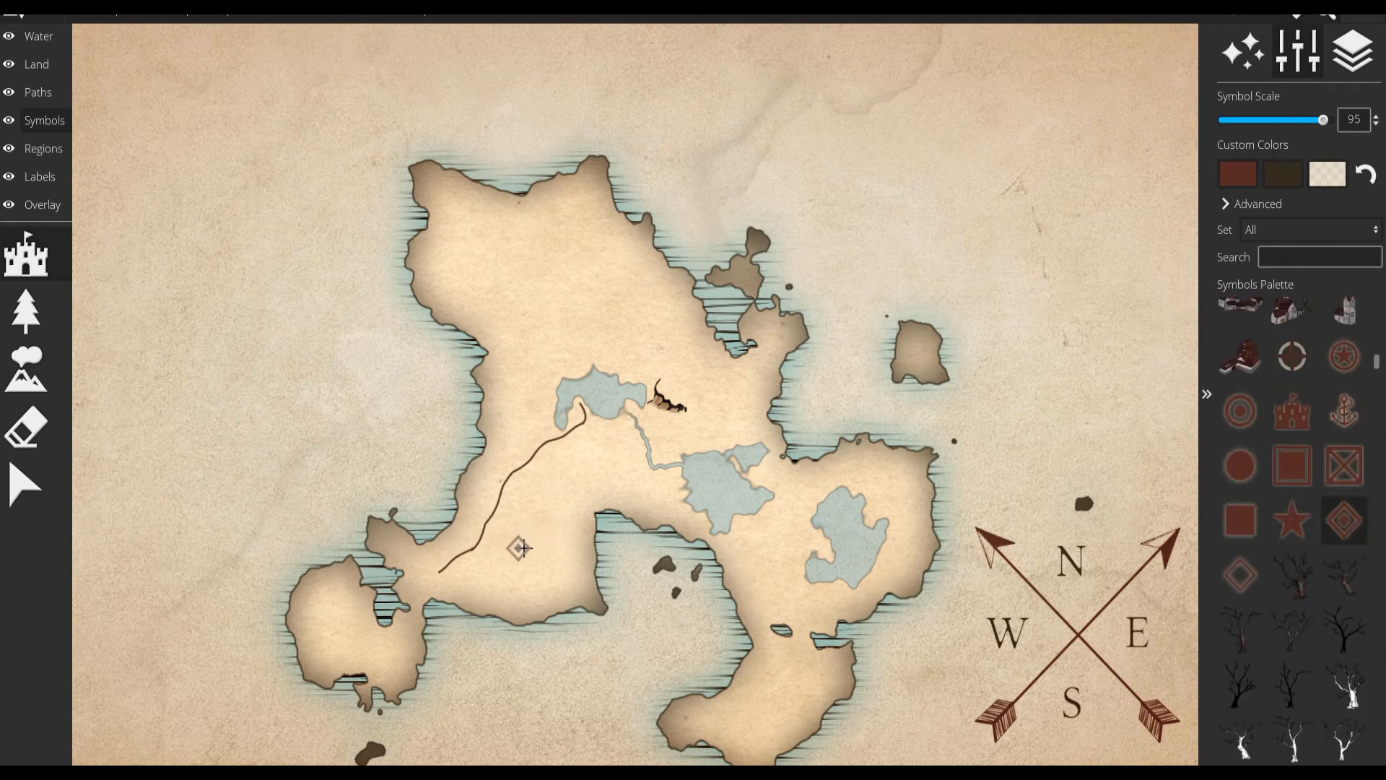
scroll(437, 568, up, 1)
click(441, 569)
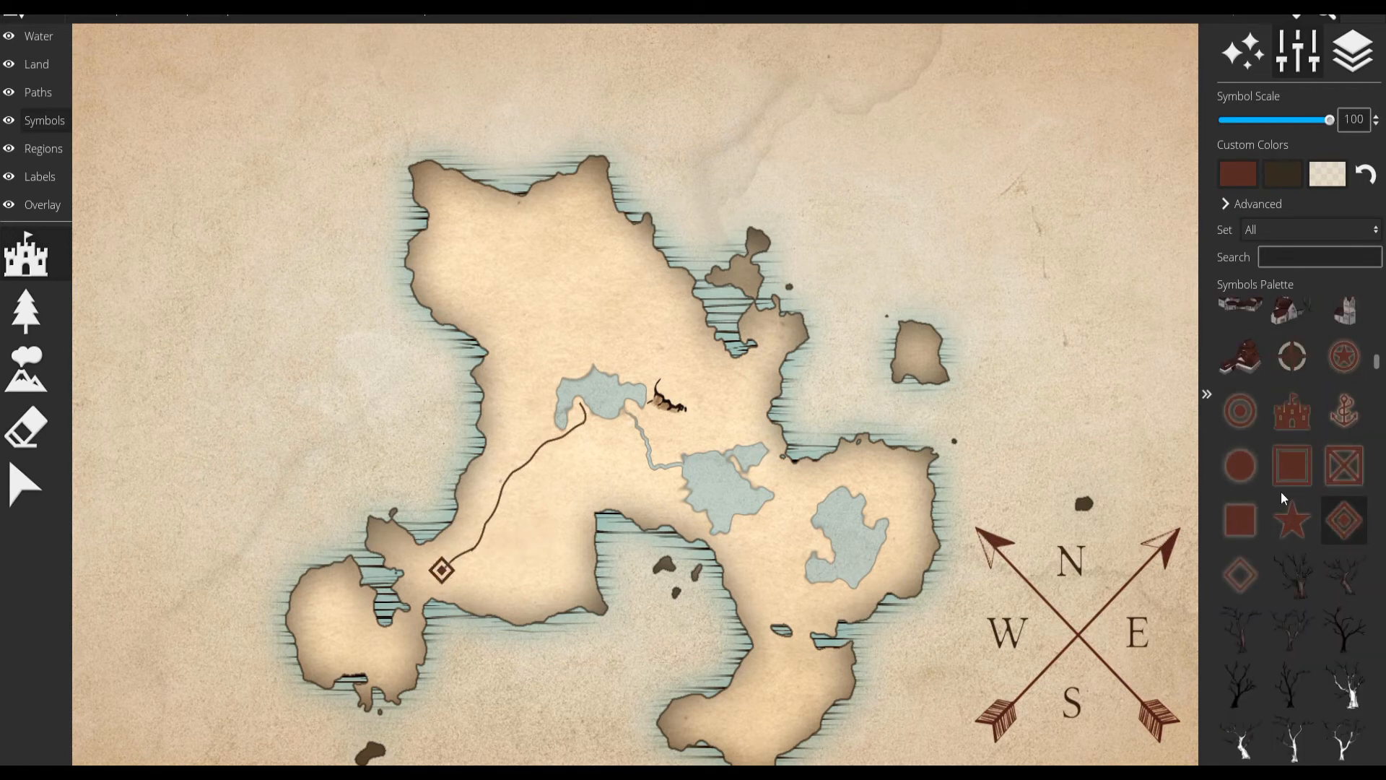
Mark the lake end of the path with the filled circle symbol at scale 75.
click(1243, 467)
scroll(581, 406, down, 5)
click(580, 406)
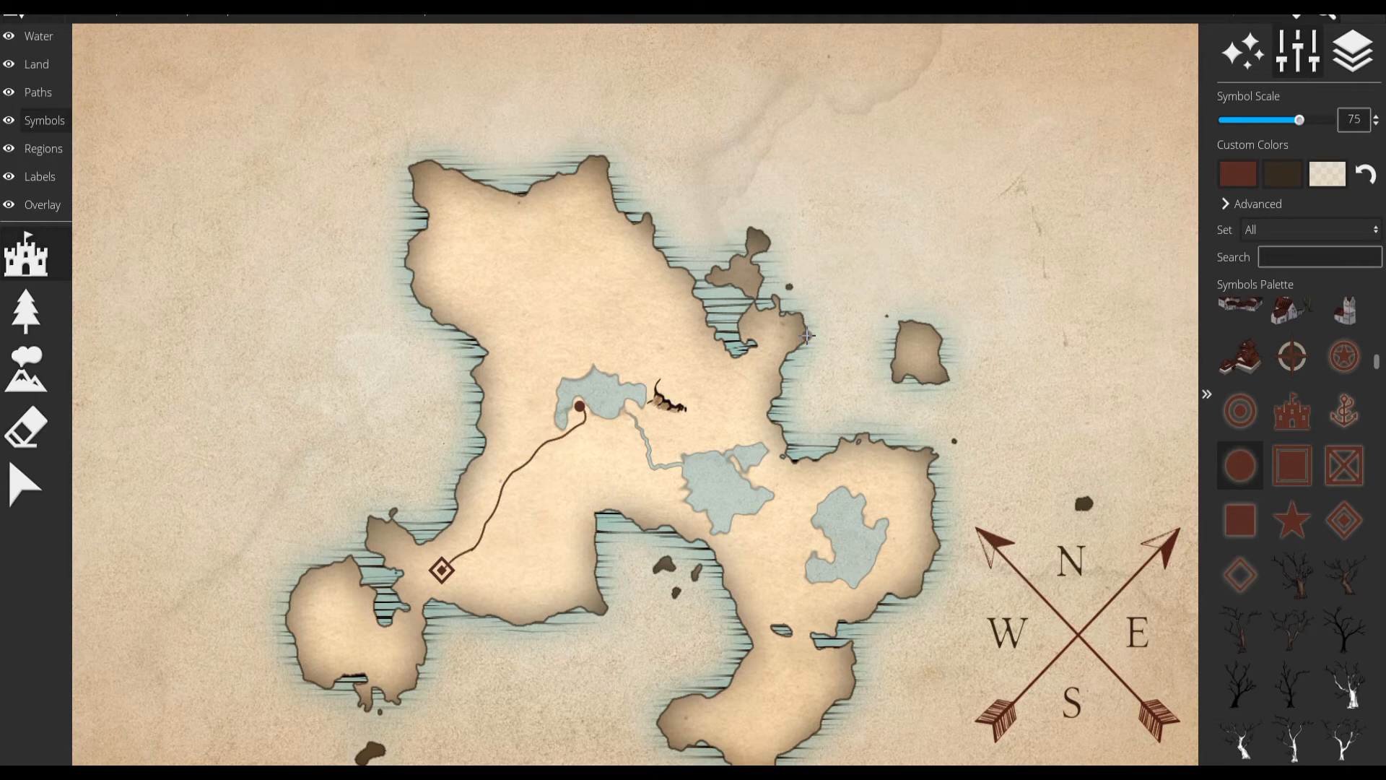
Paint a small forest of leafy trees at symbol scale 10, south of the river between the two lakes.
click(26, 312)
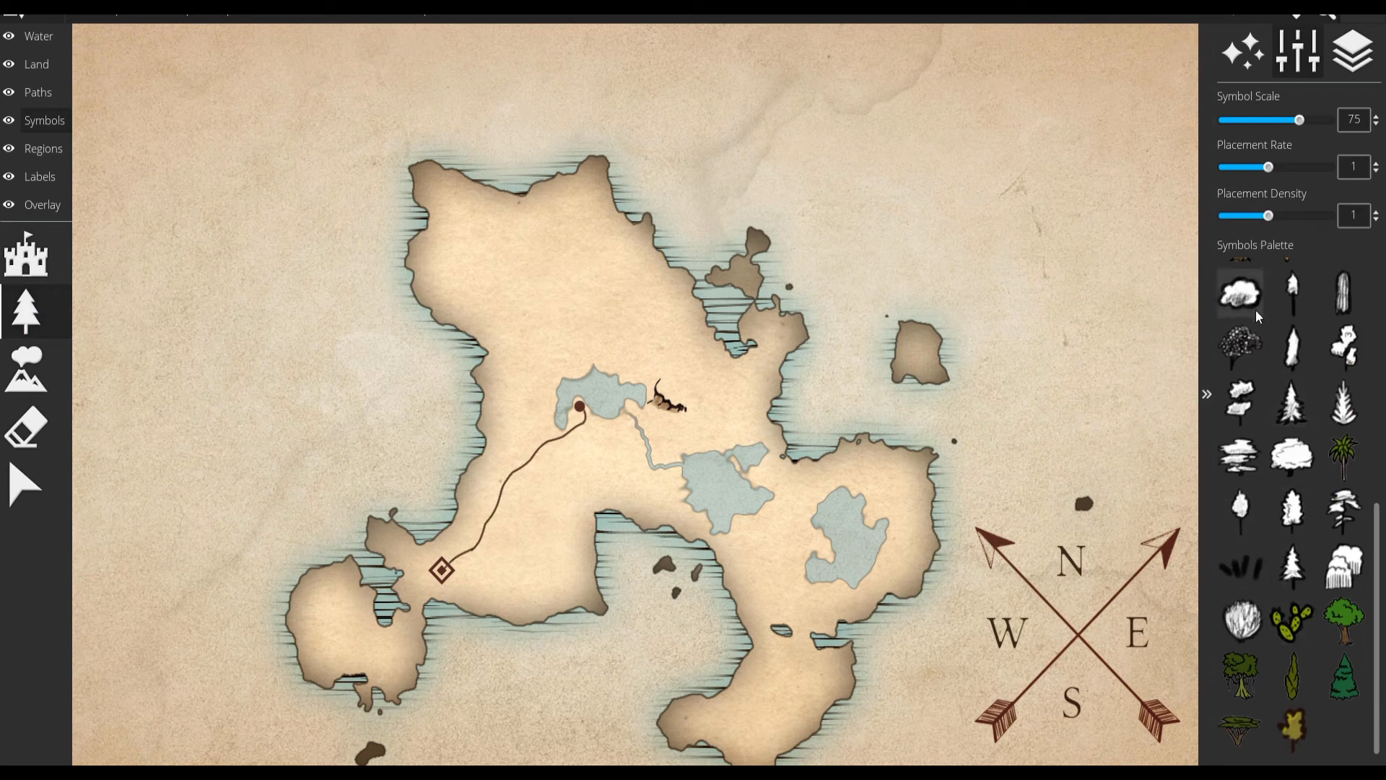
scroll(1279, 354, up, 6)
click(1301, 342)
scroll(614, 477, up, 3)
scroll(608, 451, down, 10)
scroll(608, 437, down, 3)
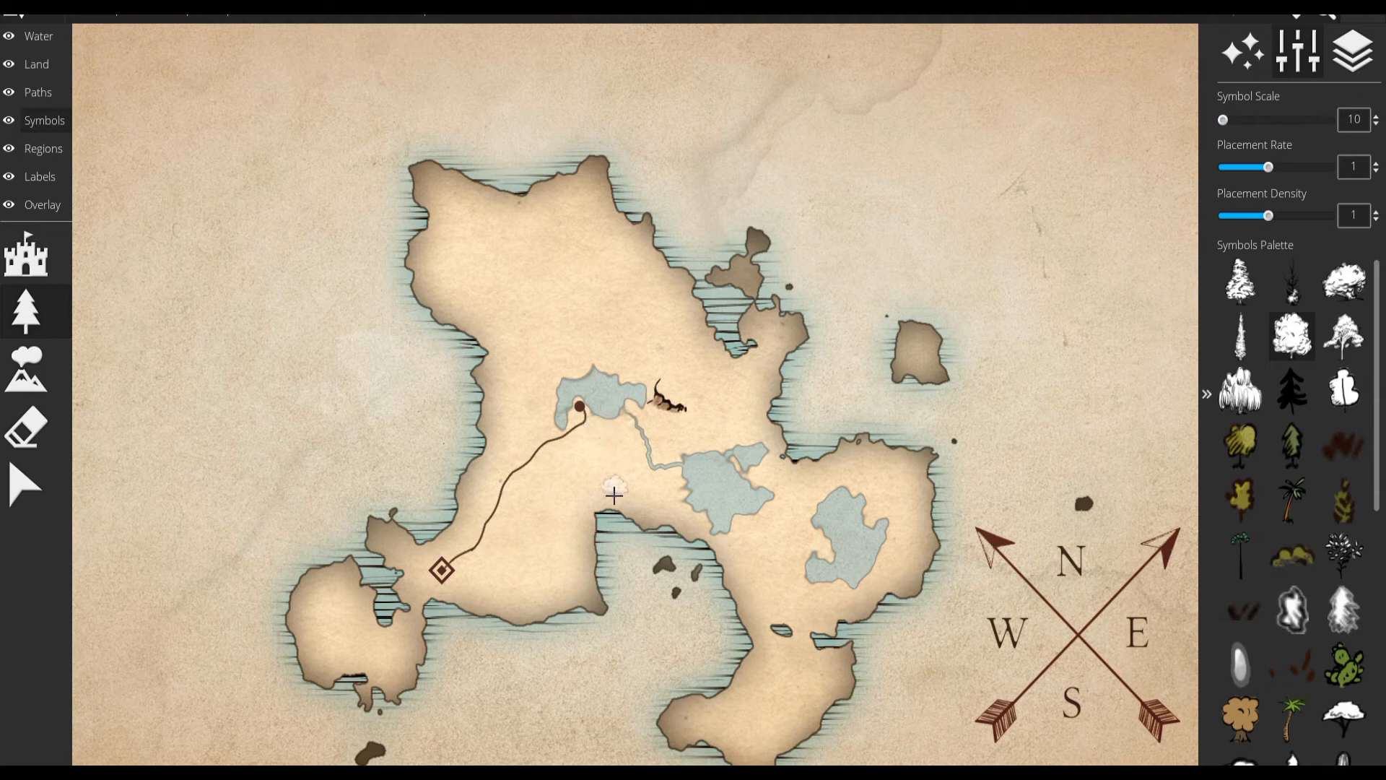
drag(604, 489, 631, 496)
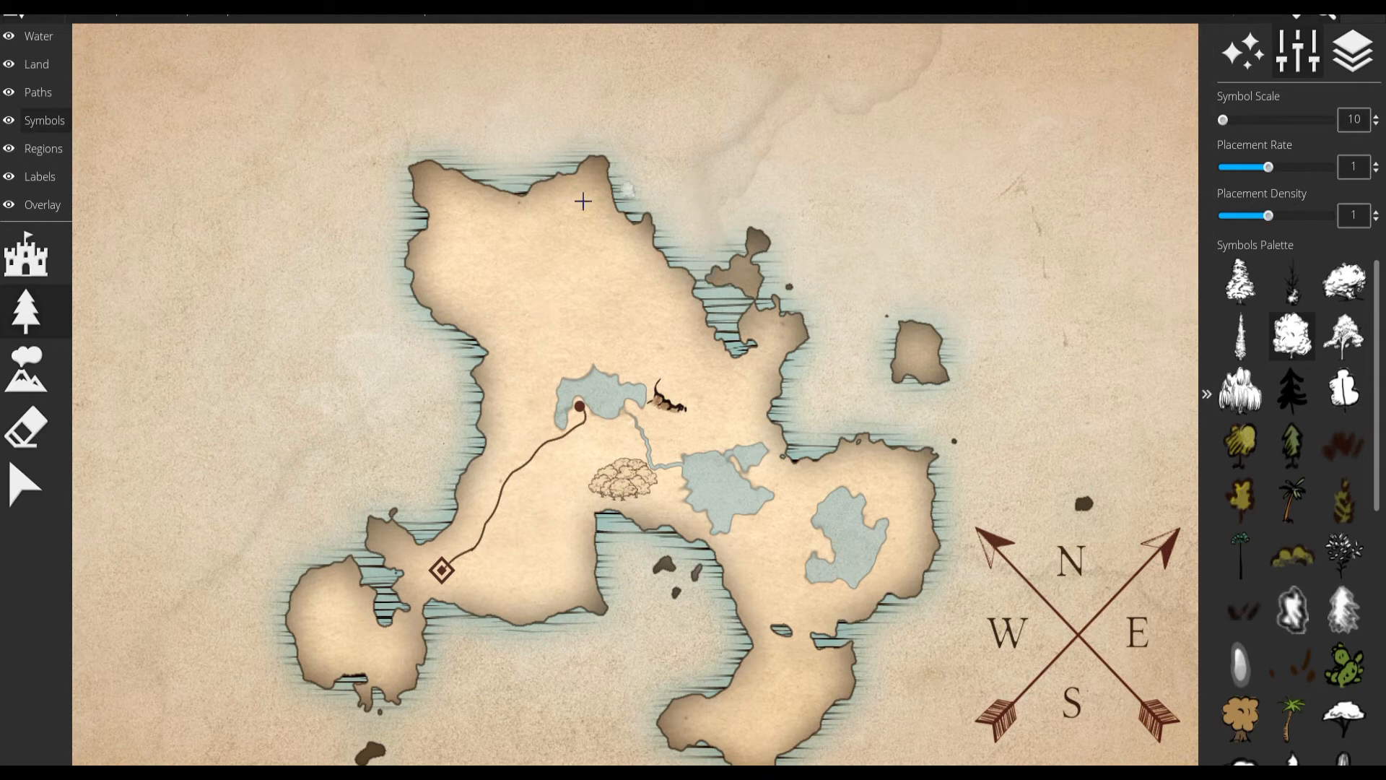
Place several tall, sharp-peaked mountain symbols at symbol scale 50 just north of the northern lake.
click(36, 365)
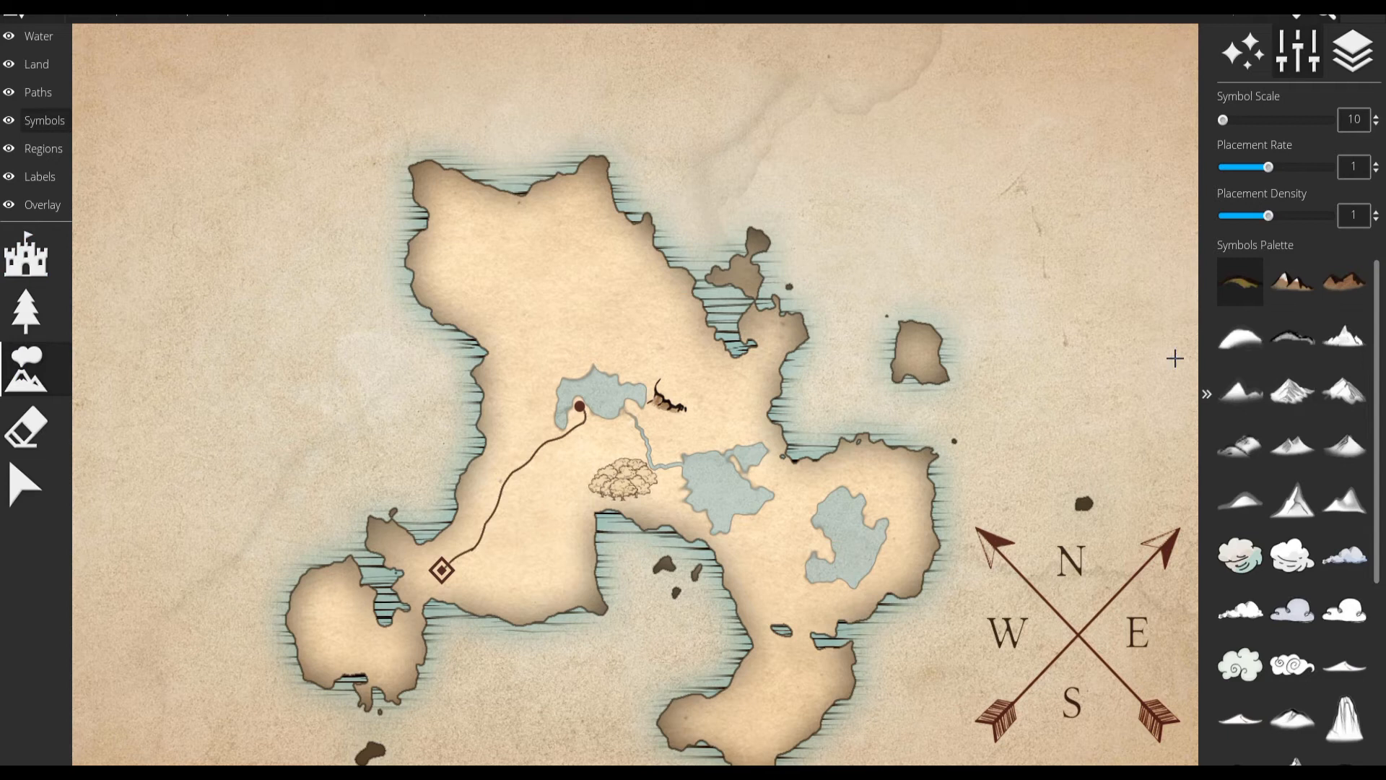
click(1292, 498)
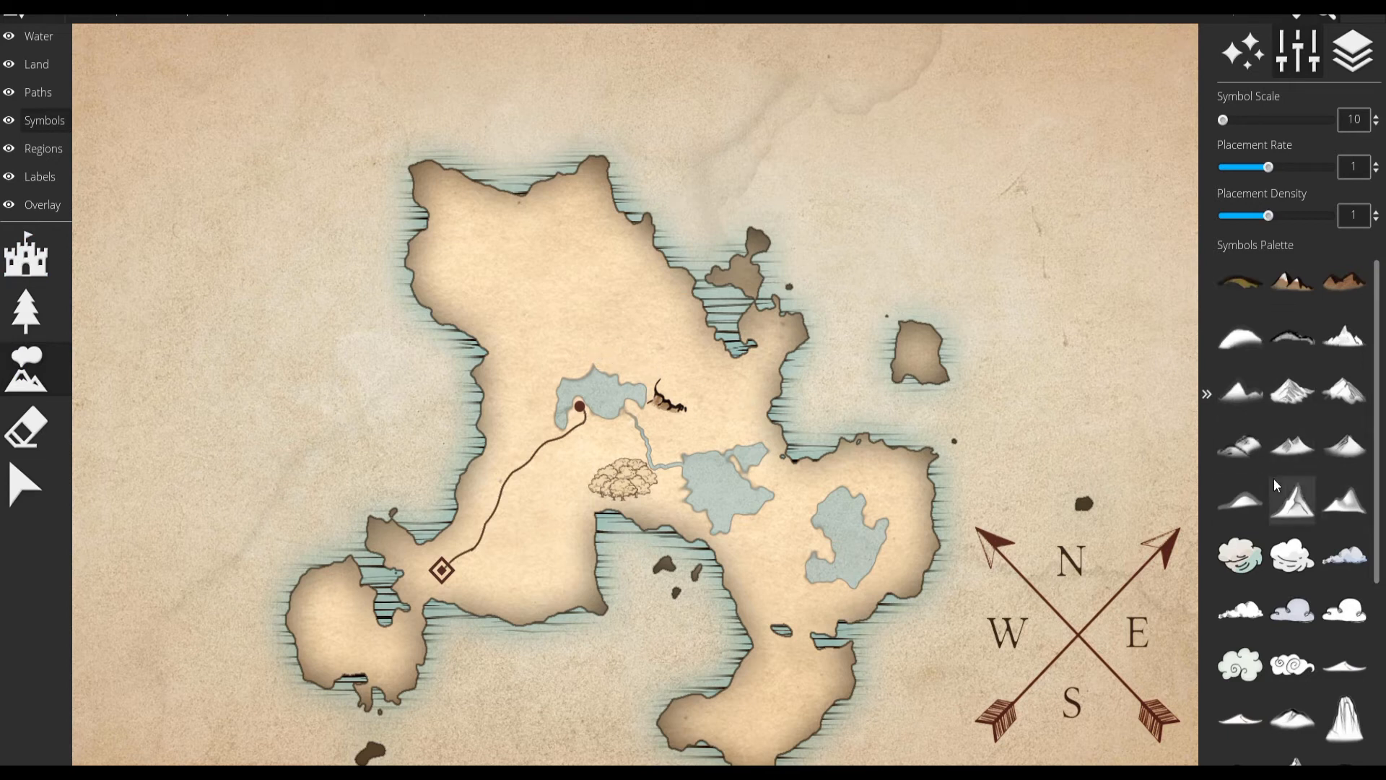
scroll(649, 361, up, 8)
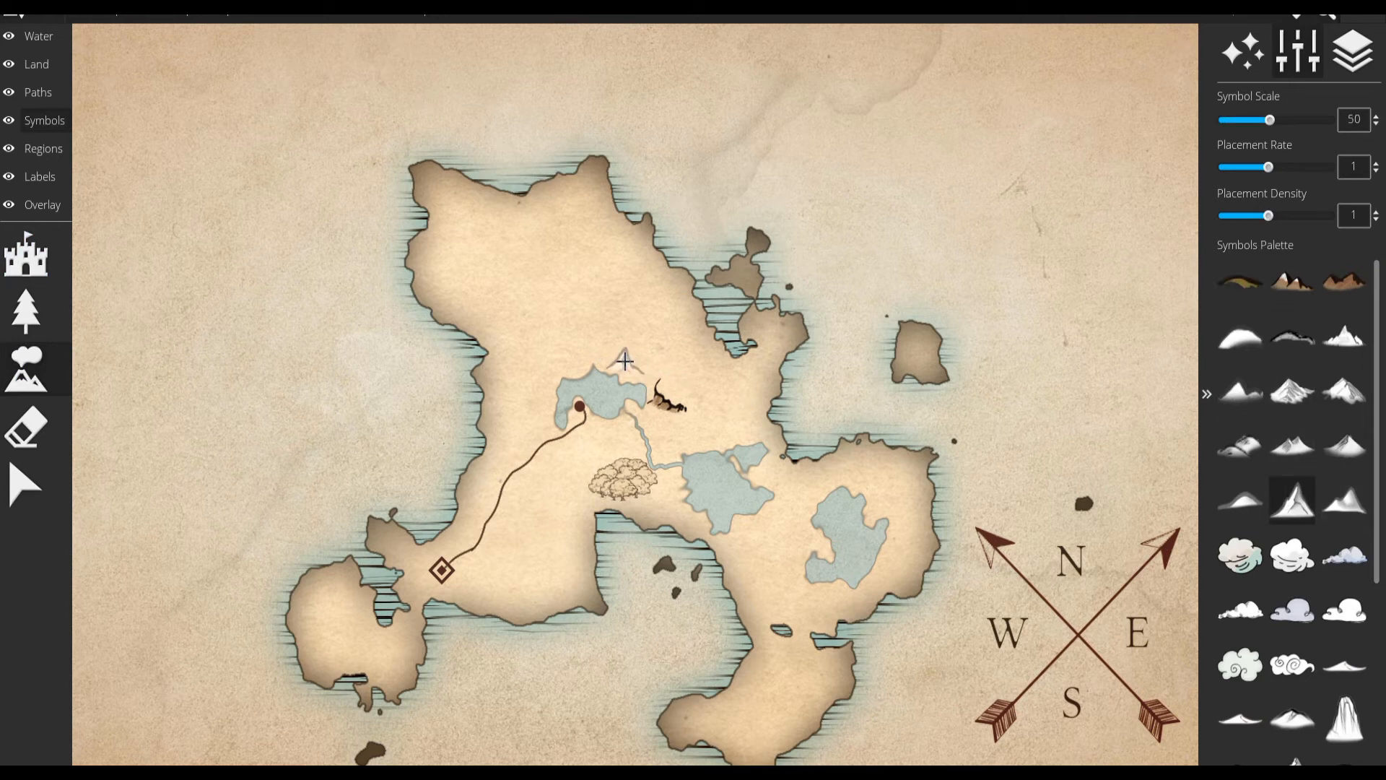
click(642, 357)
click(627, 340)
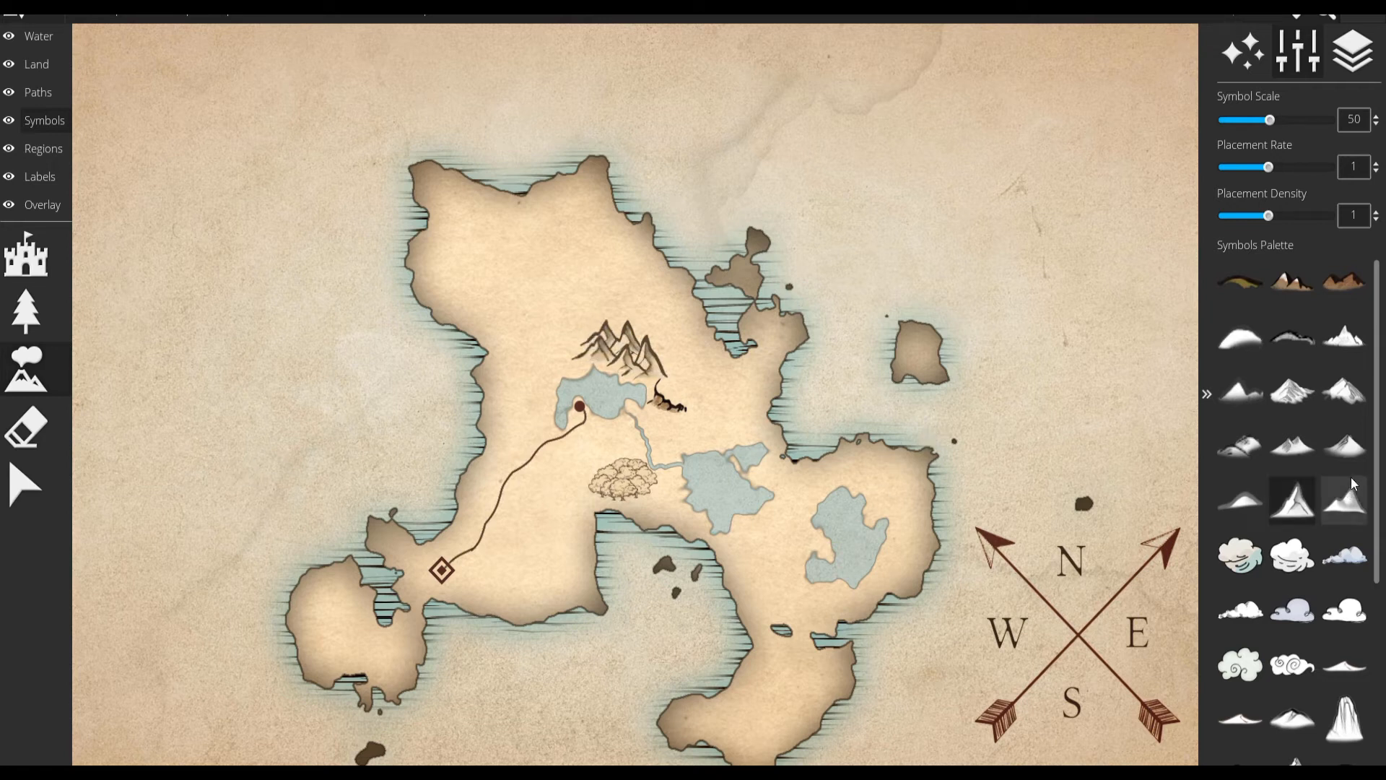
Extend the mountain range eastward with the lower, multi-peaked mountain symbol at scale 50.
click(1292, 446)
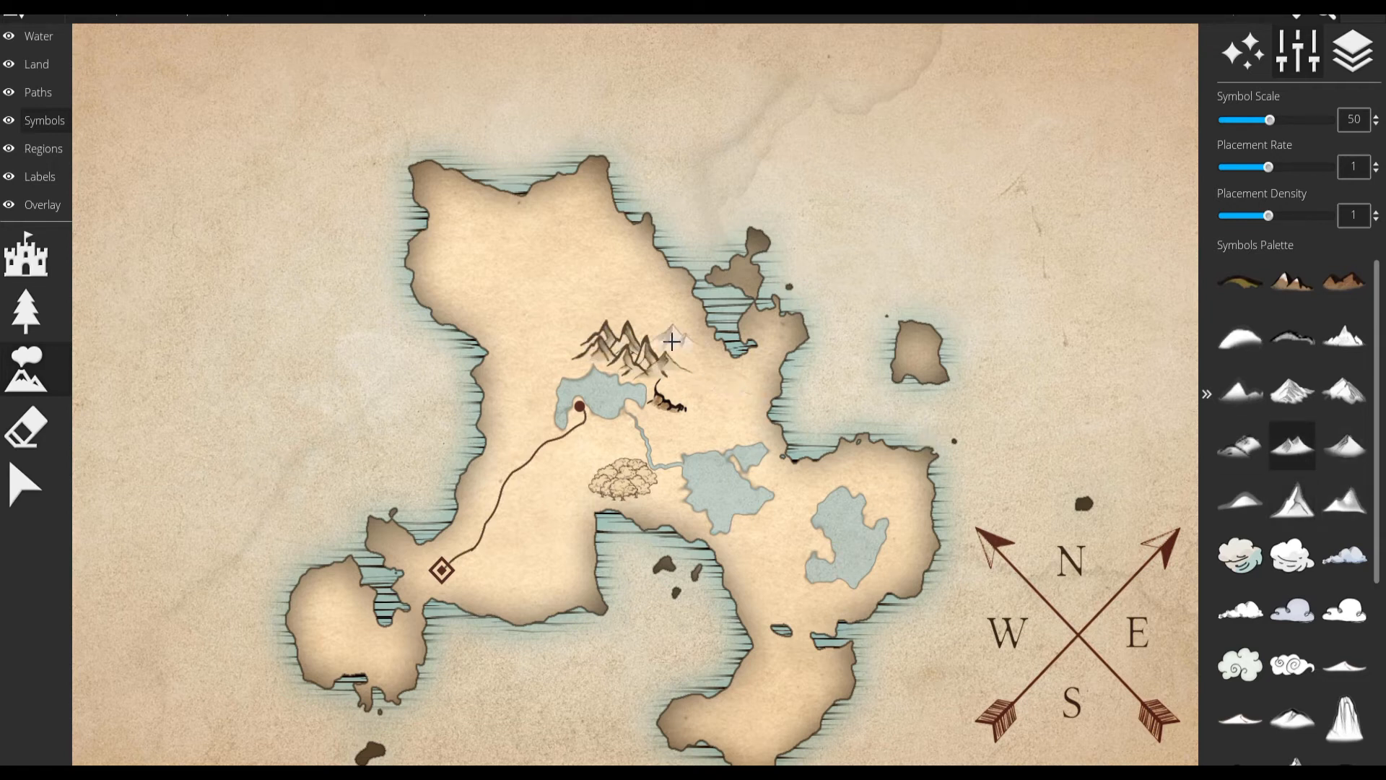
click(671, 354)
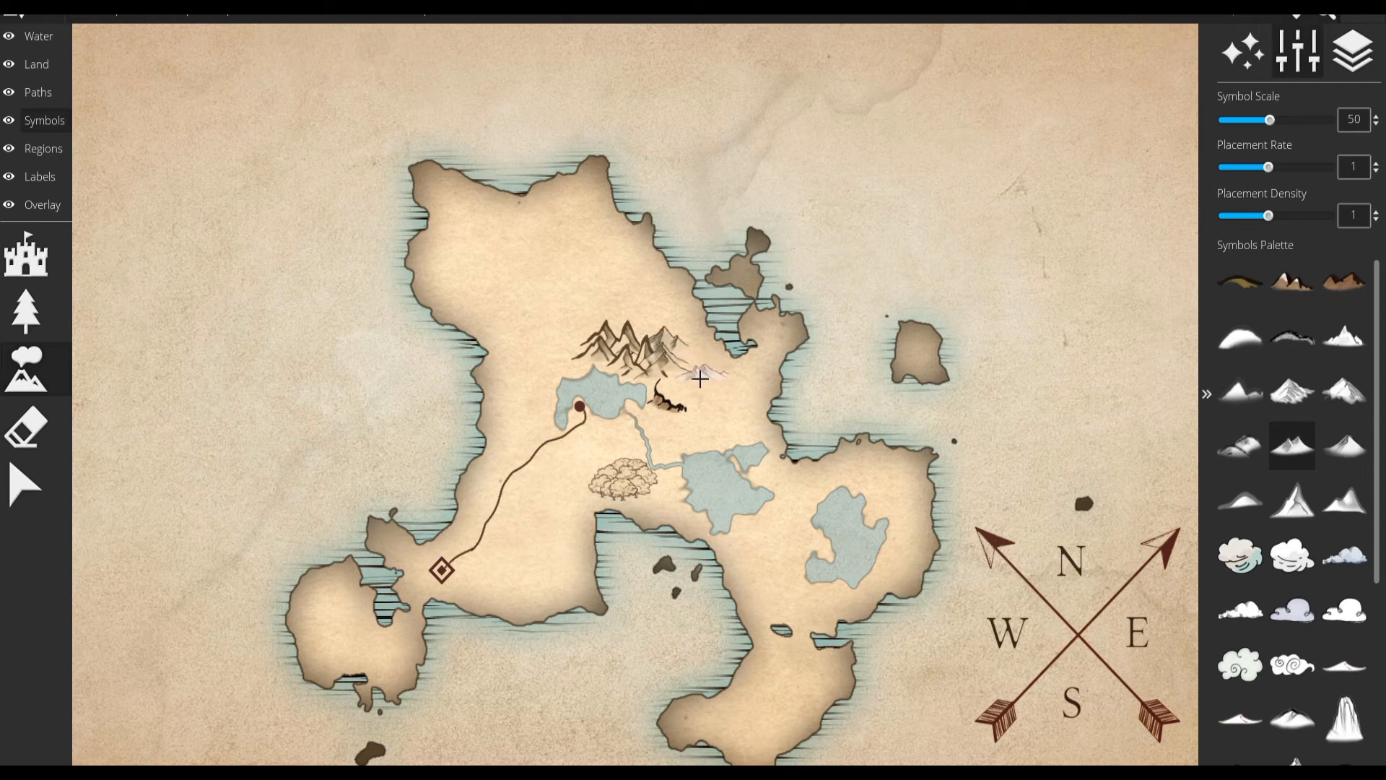
click(676, 383)
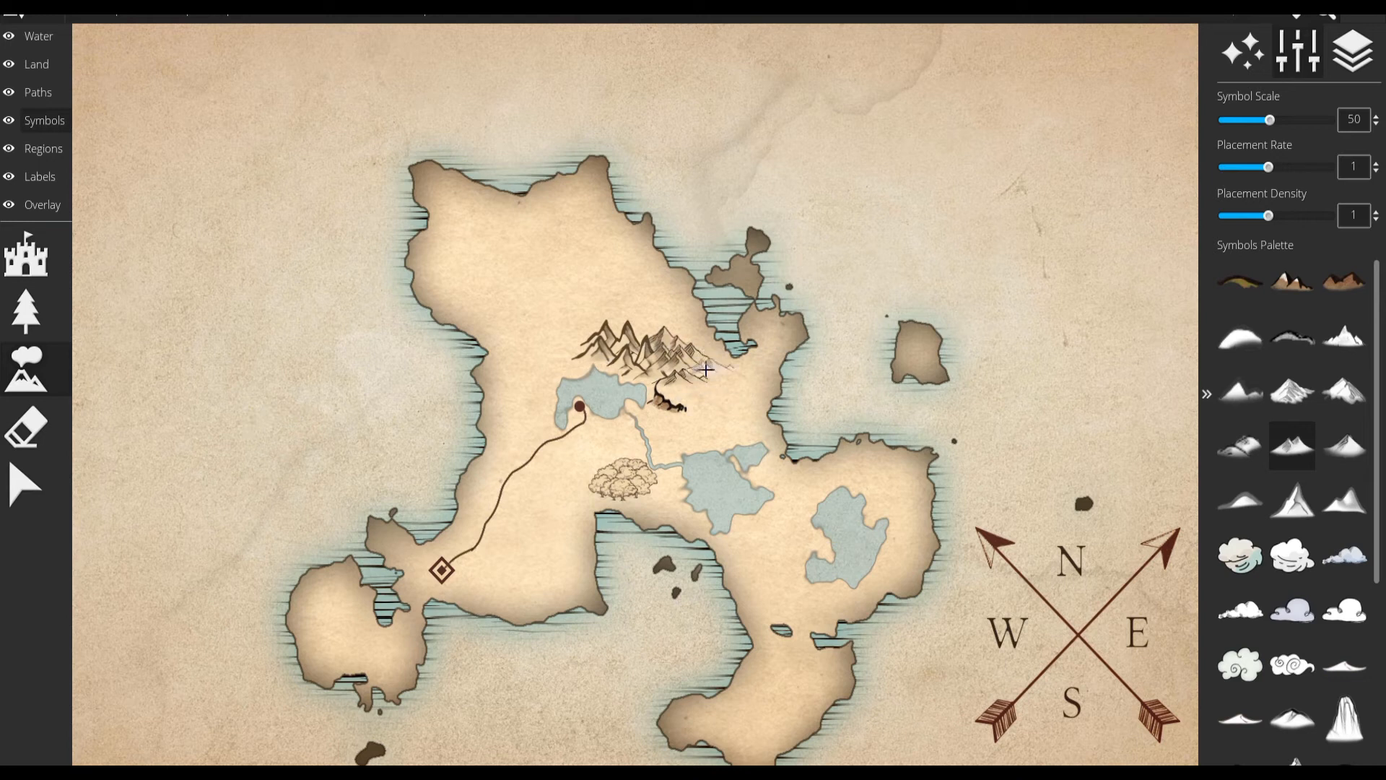
scroll(700, 383, up, 5)
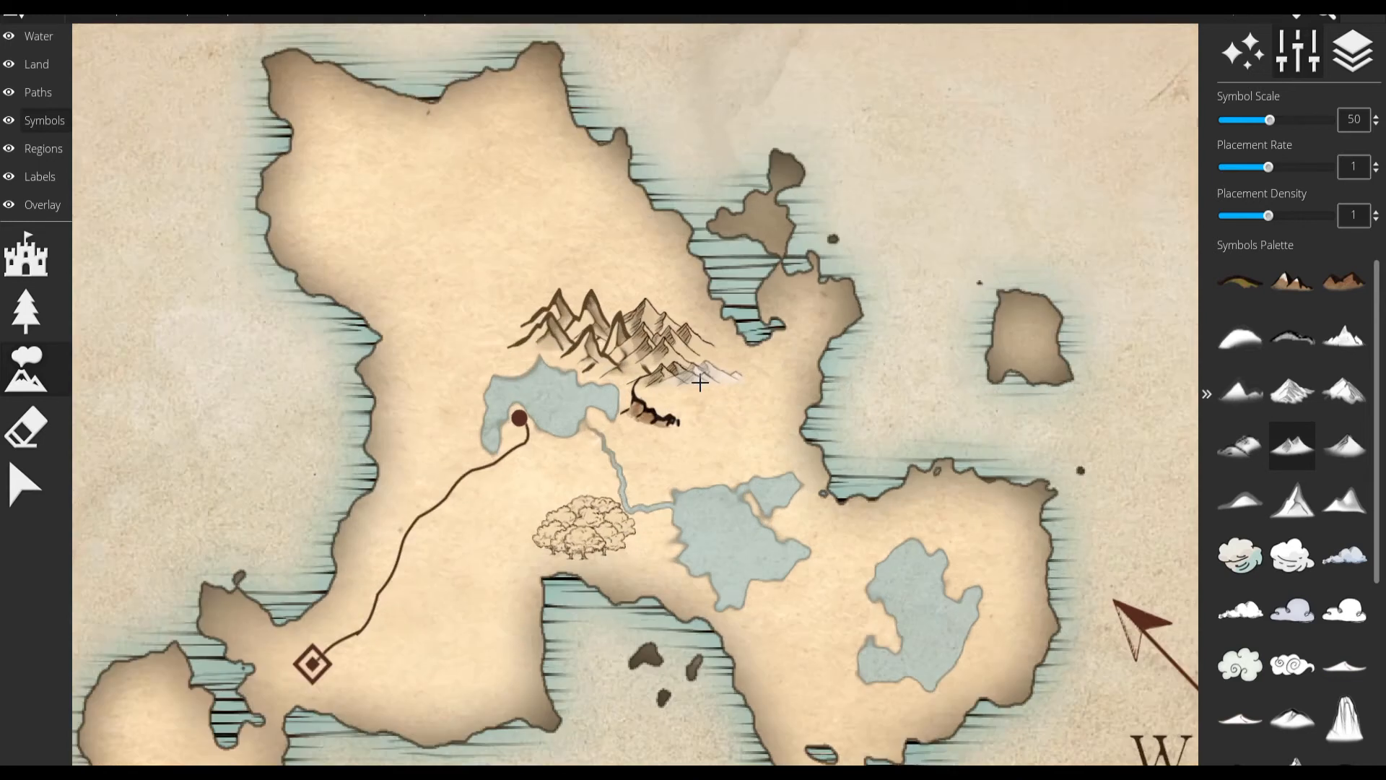
scroll(561, 268, up, 3)
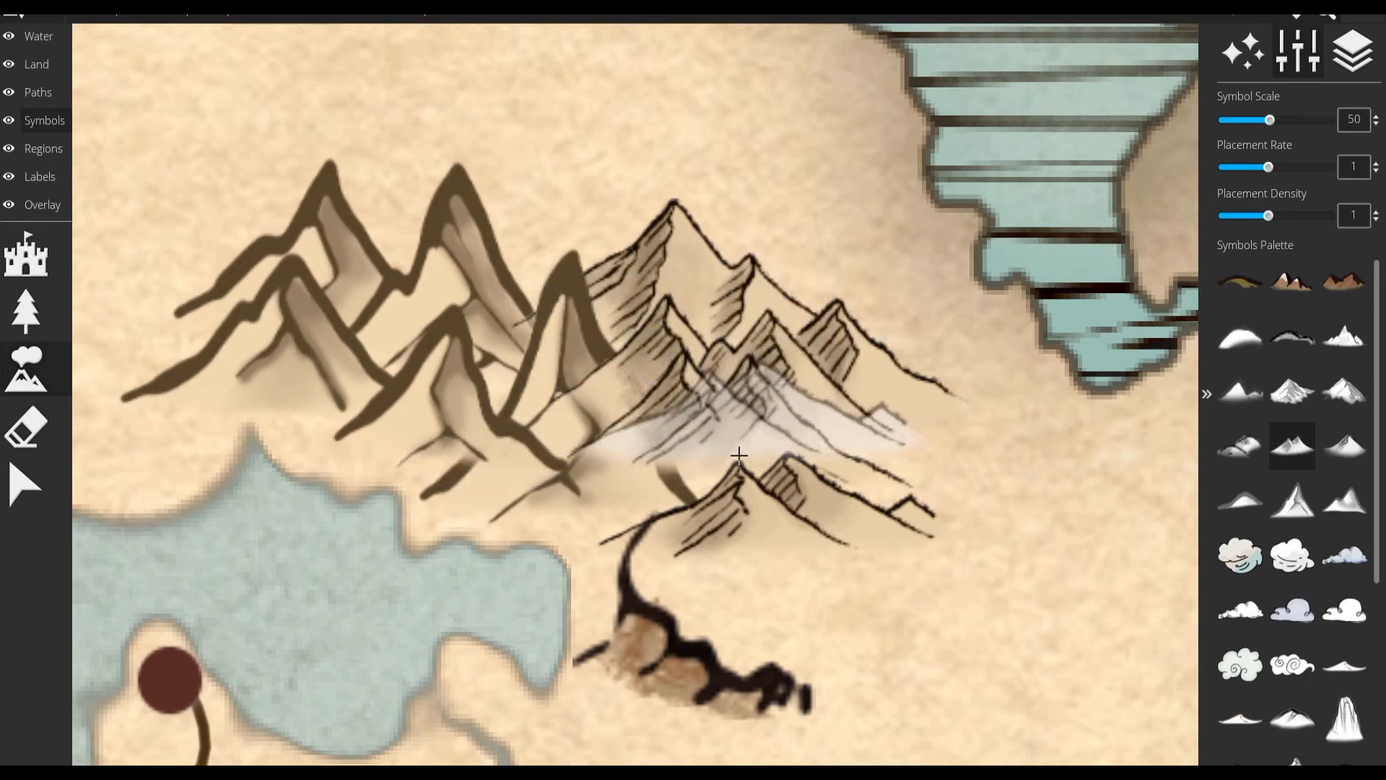
scroll(677, 503, down, 8)
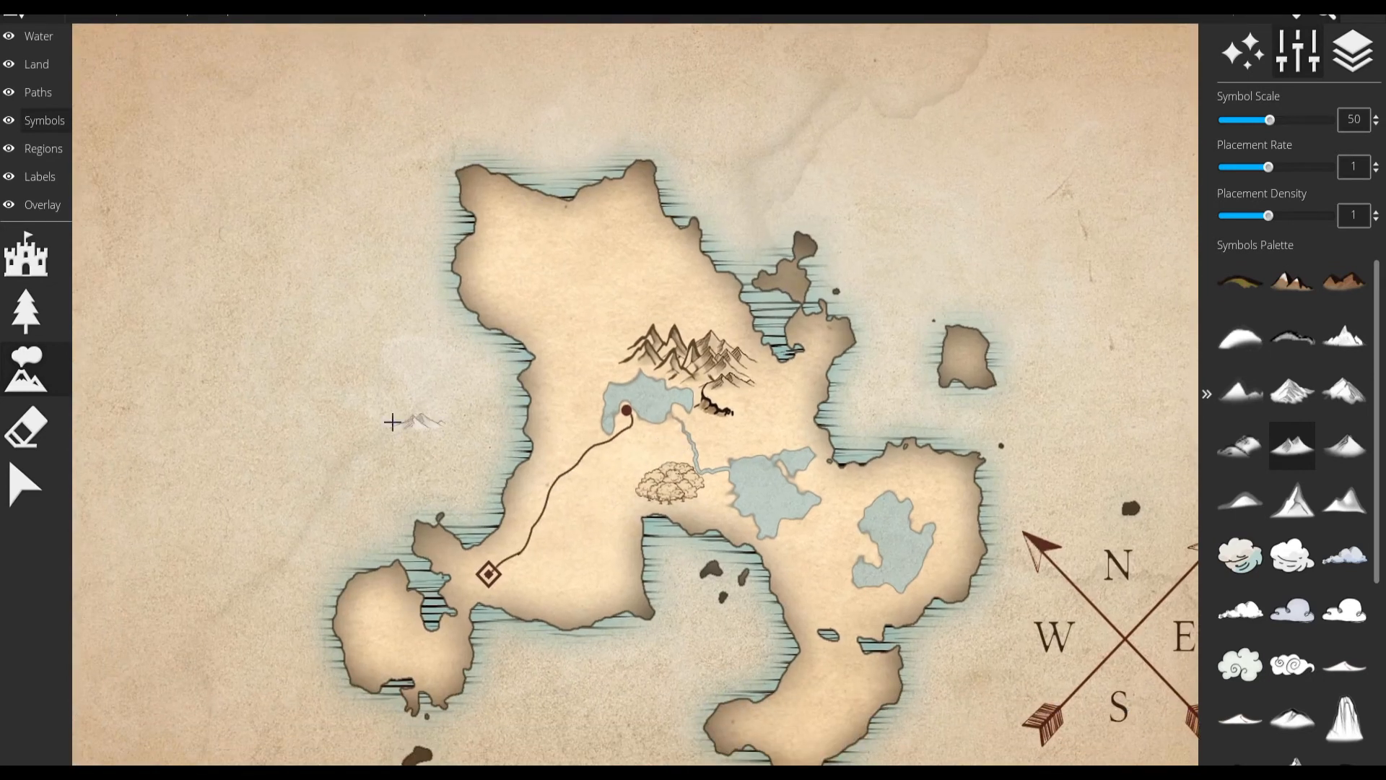
Erase the dark ridge and the neighbouring eastern mountains with a size 64 symbol eraser, and undo the last erasure.
click(52, 436)
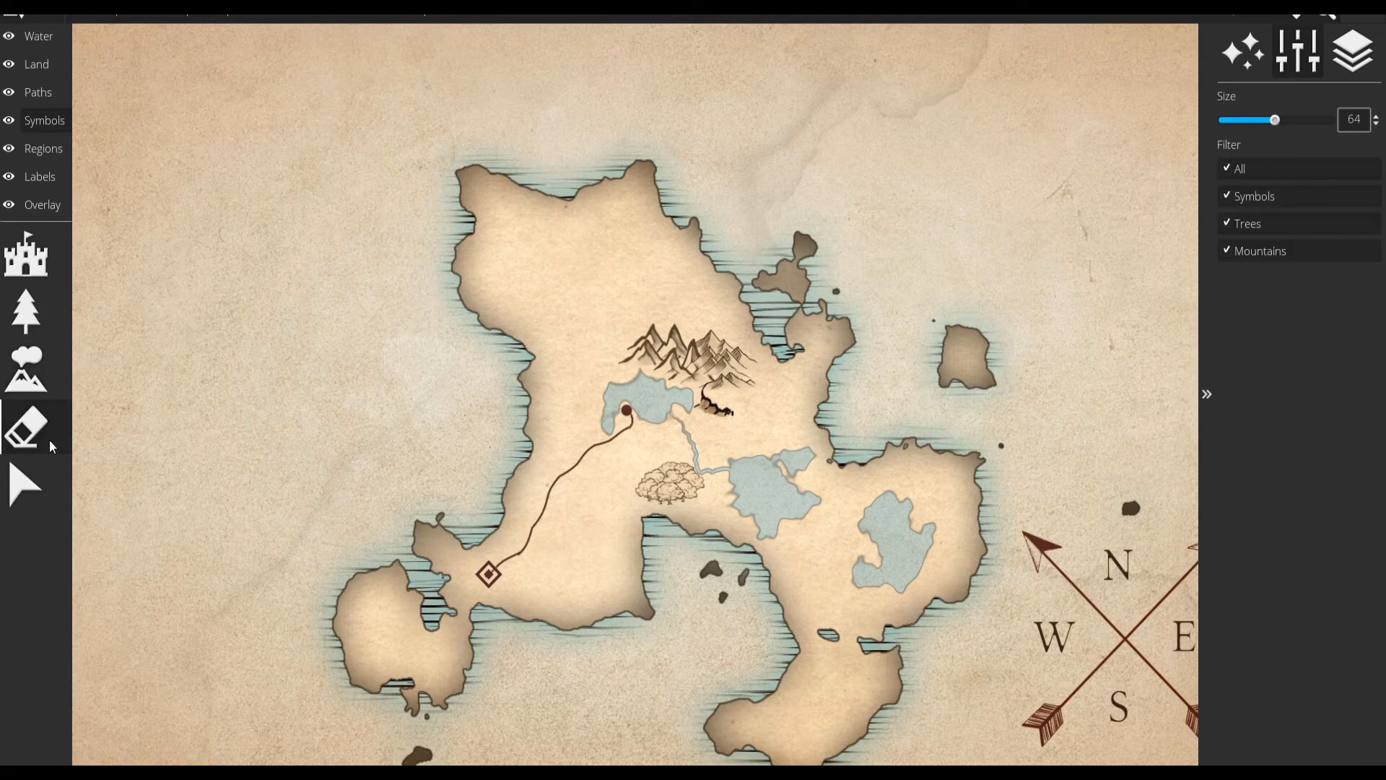
click(726, 363)
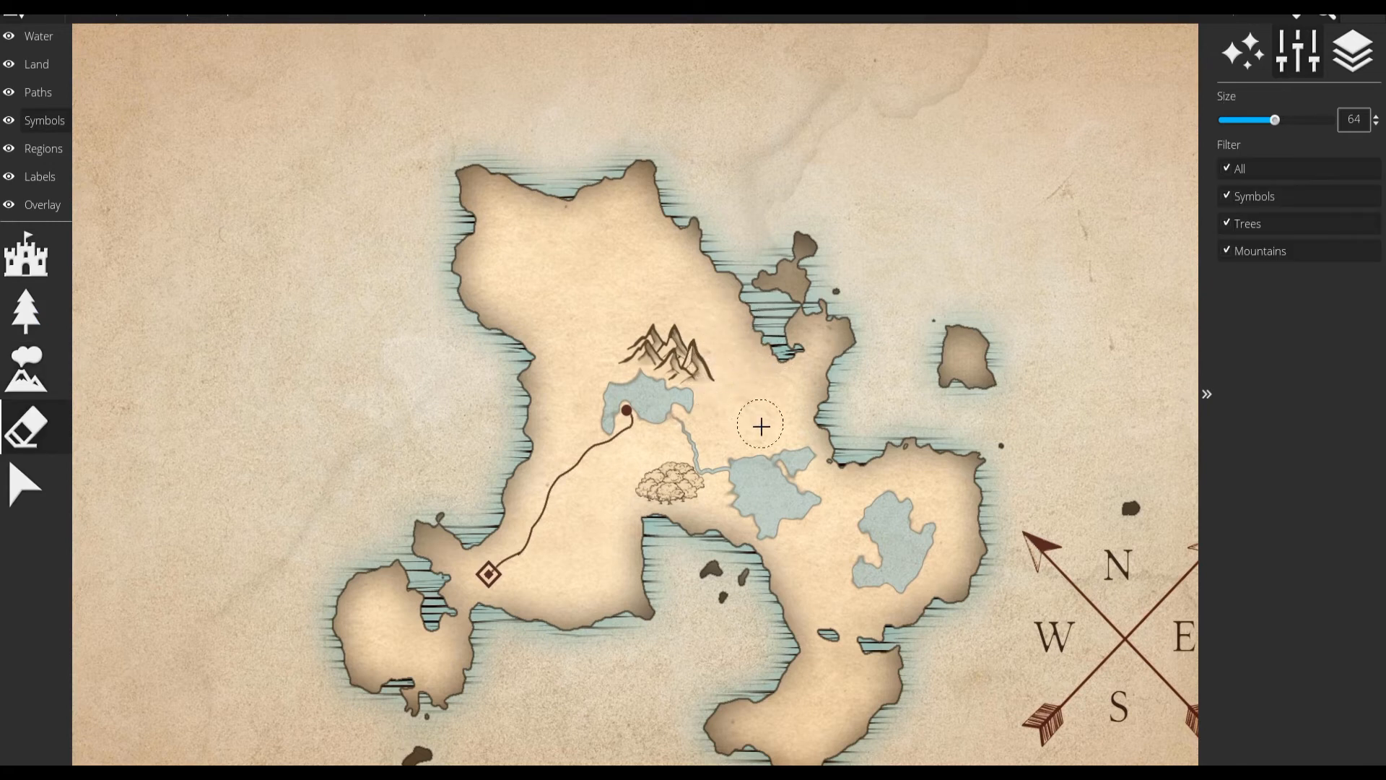
key(ctrl+z)
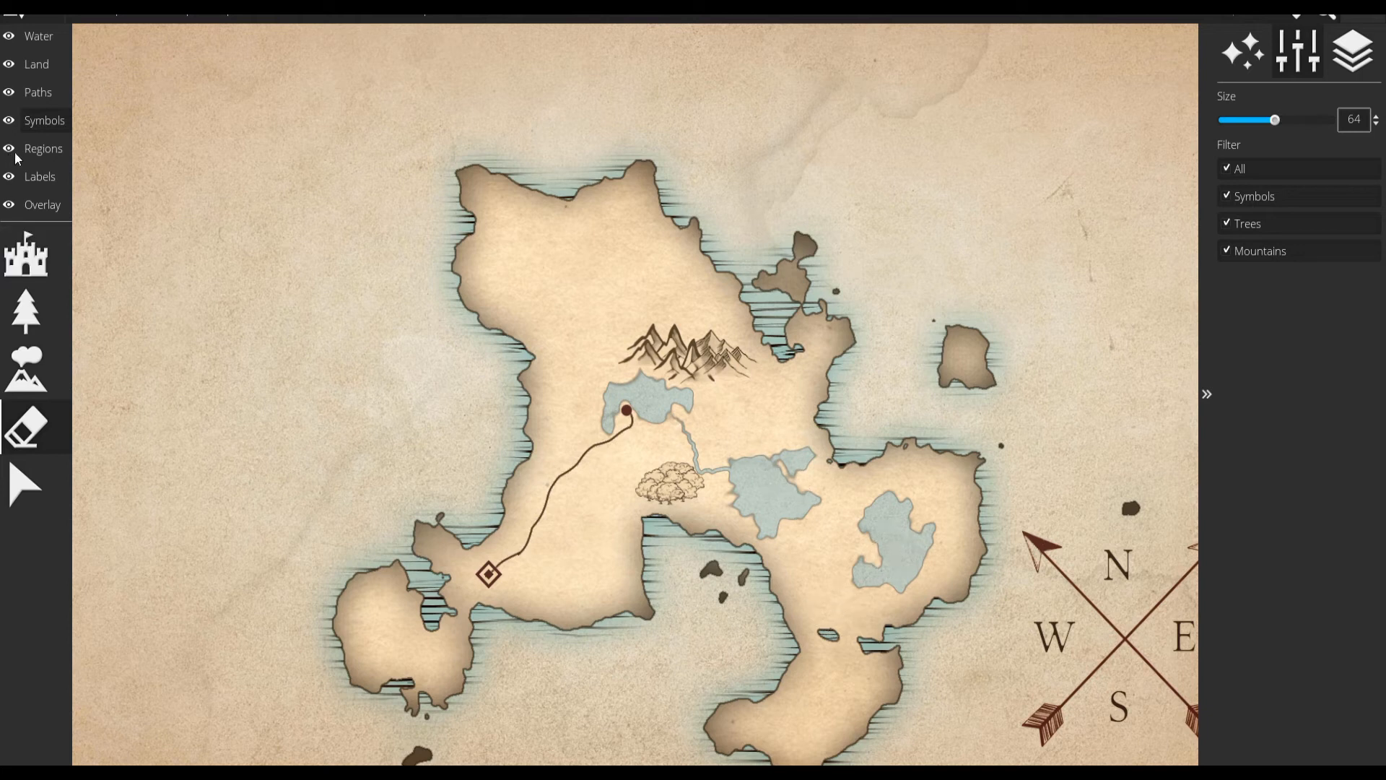
Draw a blue region with a dashed border around the continent's southwest, from the western coast below the lake around the round peninsula.
click(42, 149)
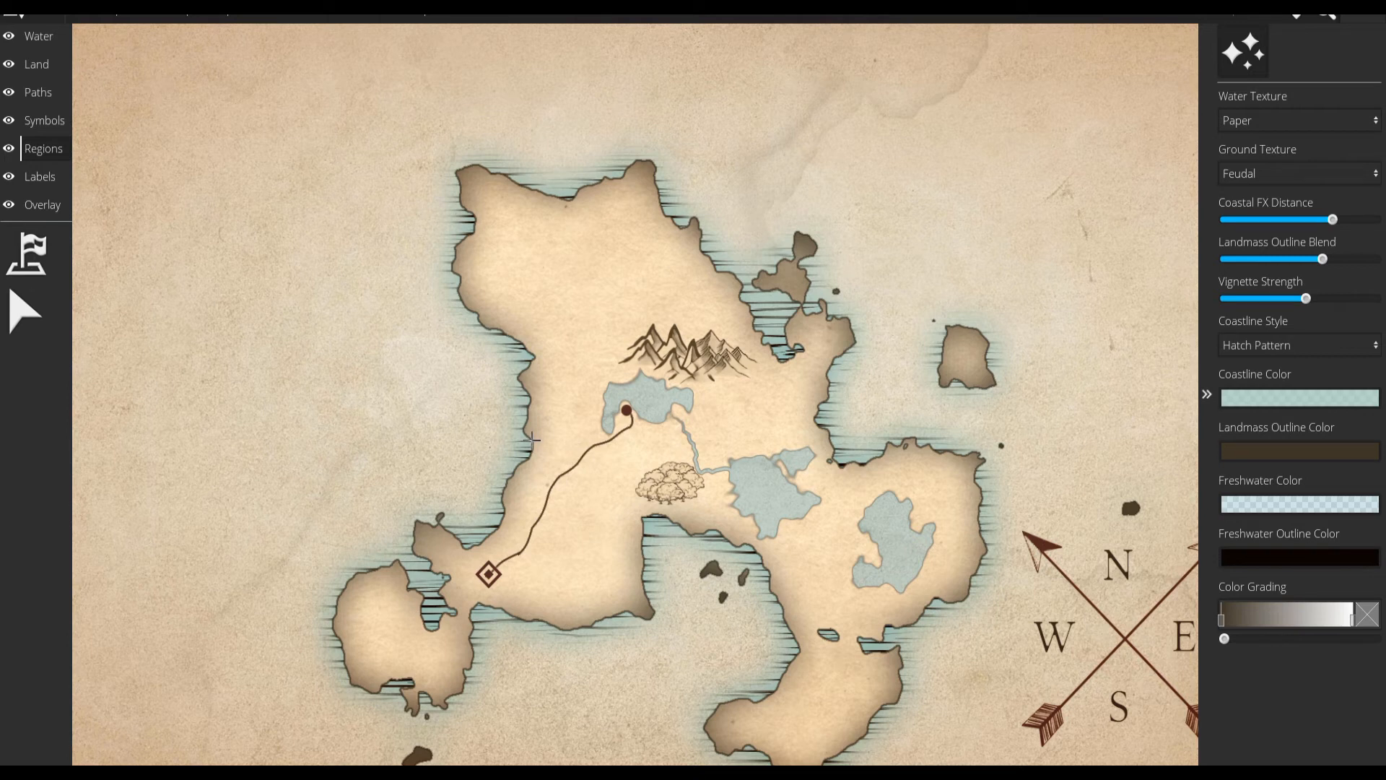
click(26, 254)
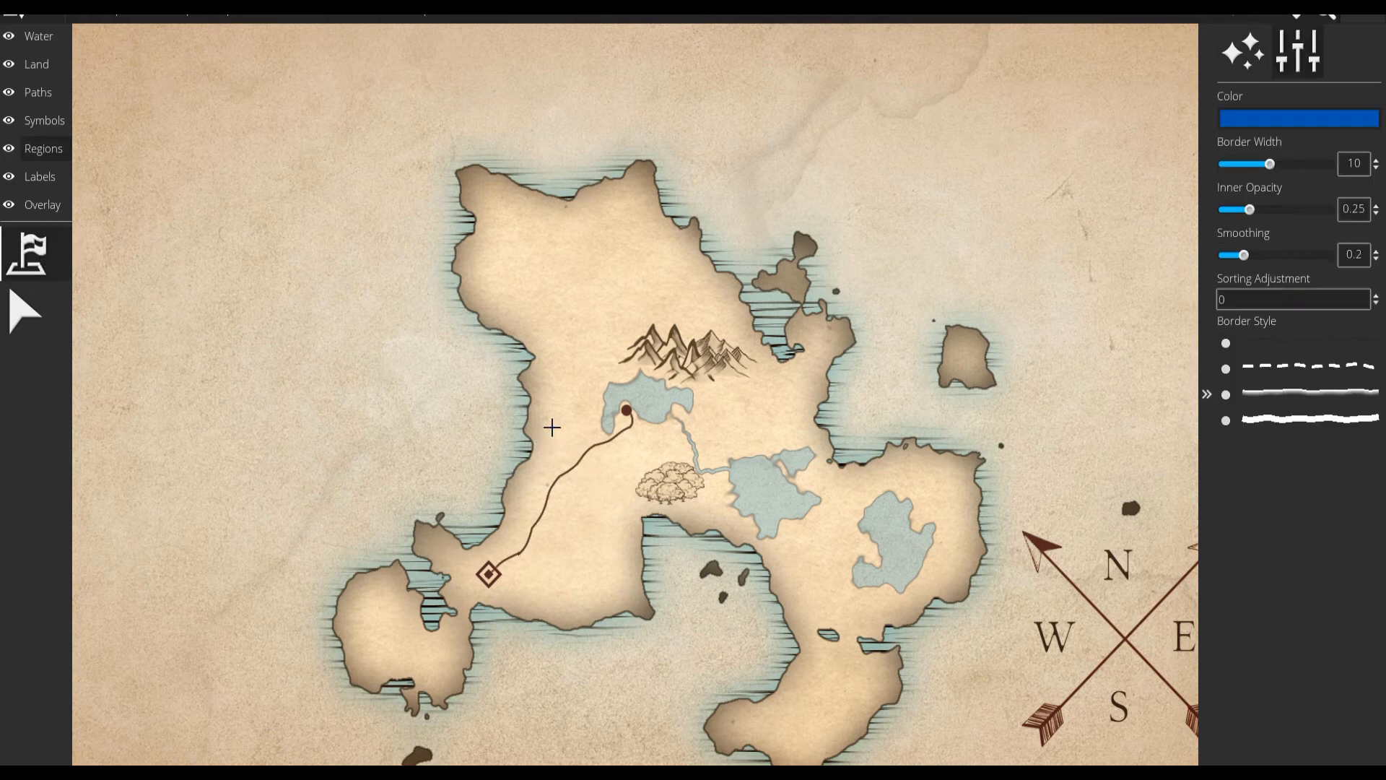
click(532, 443)
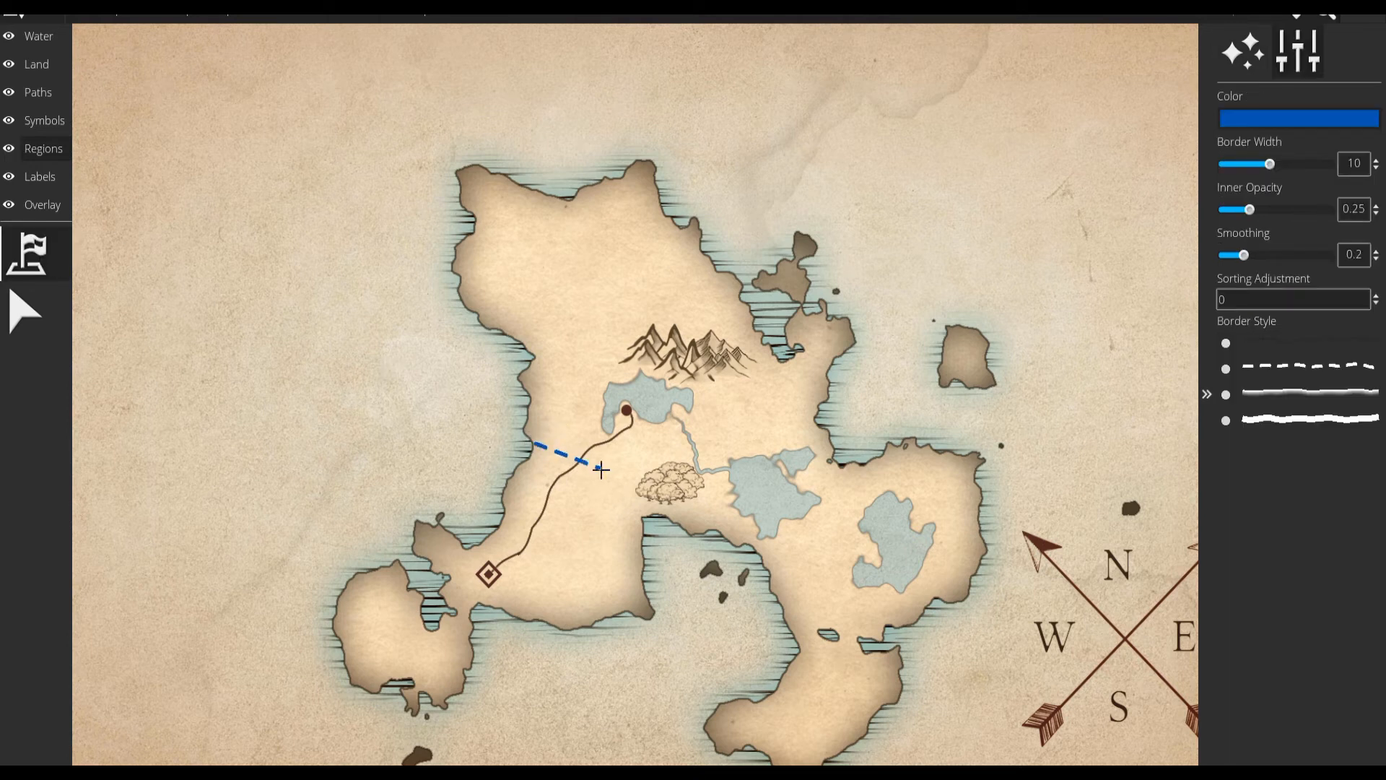
click(643, 515)
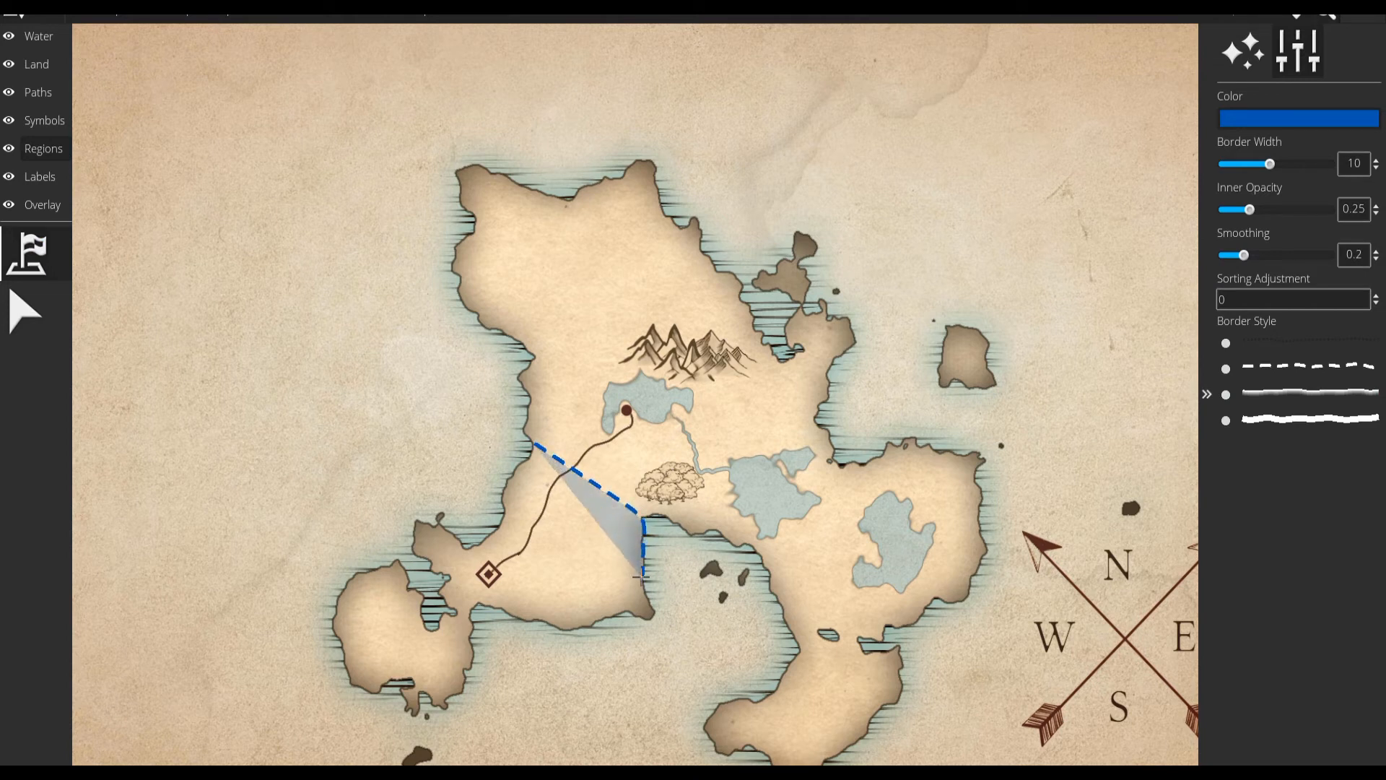
click(650, 615)
click(559, 628)
click(478, 604)
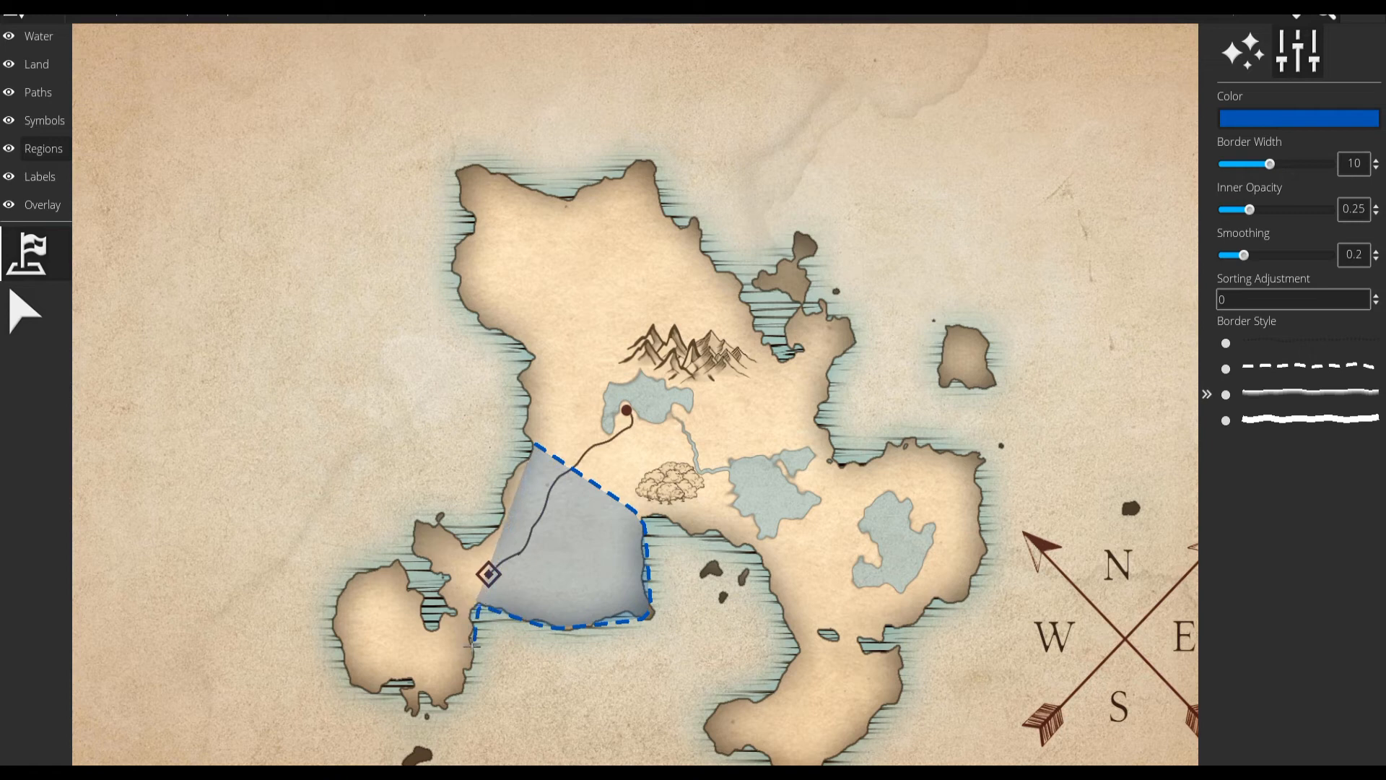
click(466, 684)
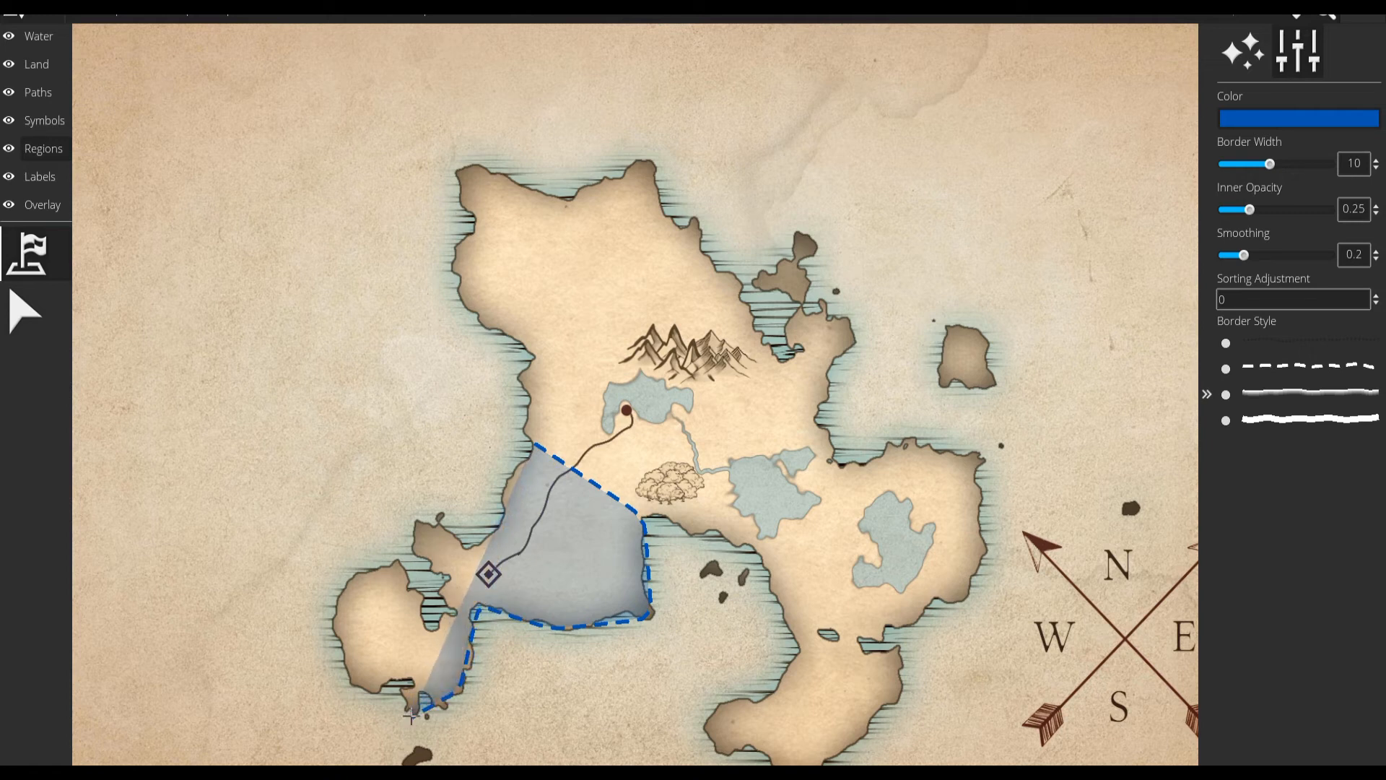
click(358, 686)
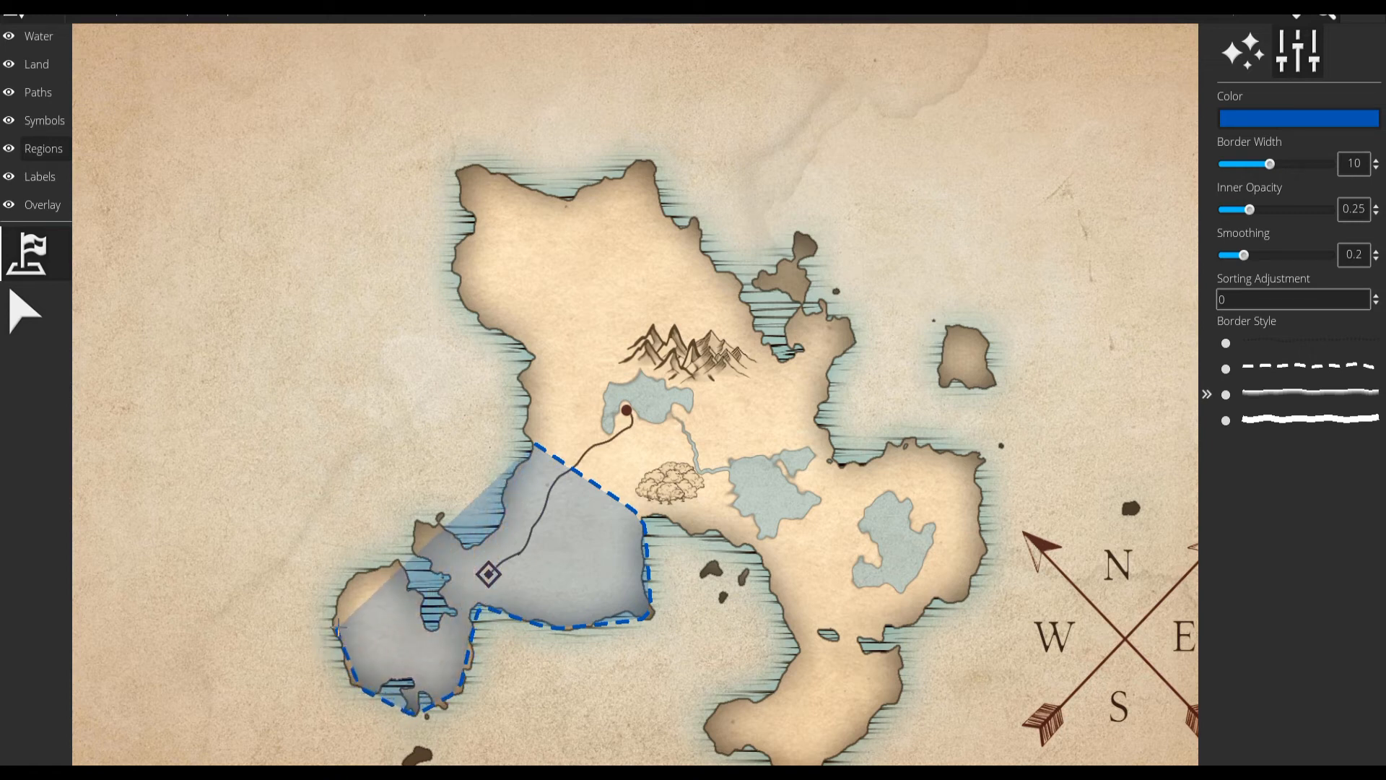
click(331, 619)
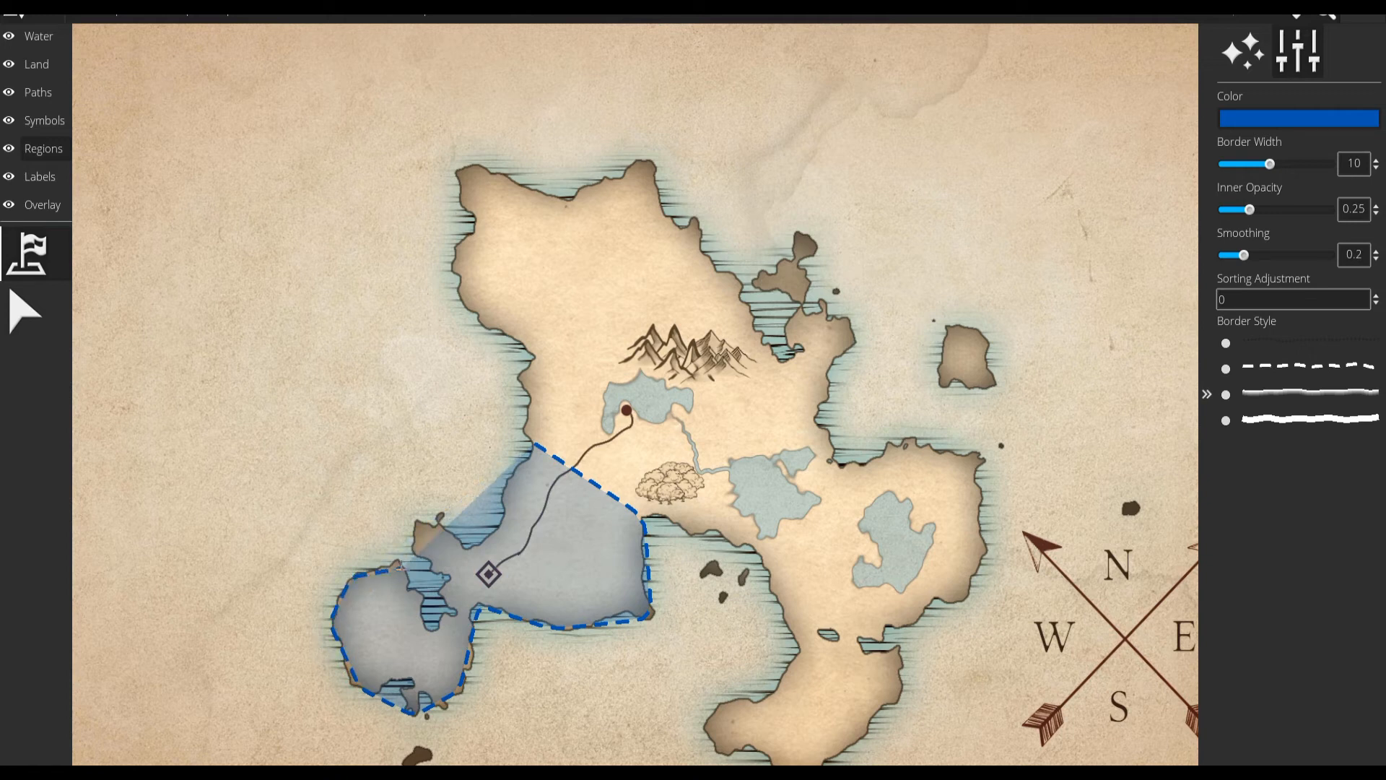
click(401, 561)
click(414, 519)
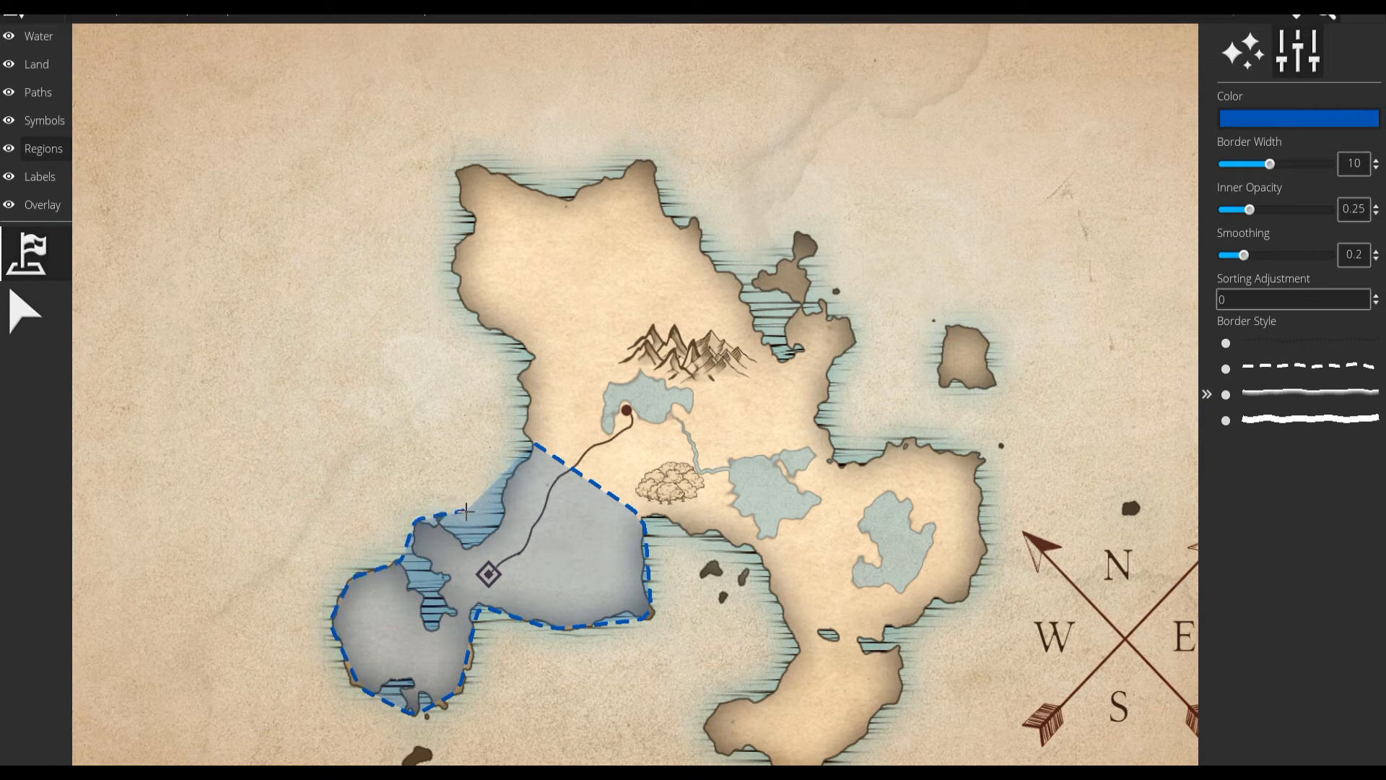
click(503, 493)
click(534, 442)
click(25, 312)
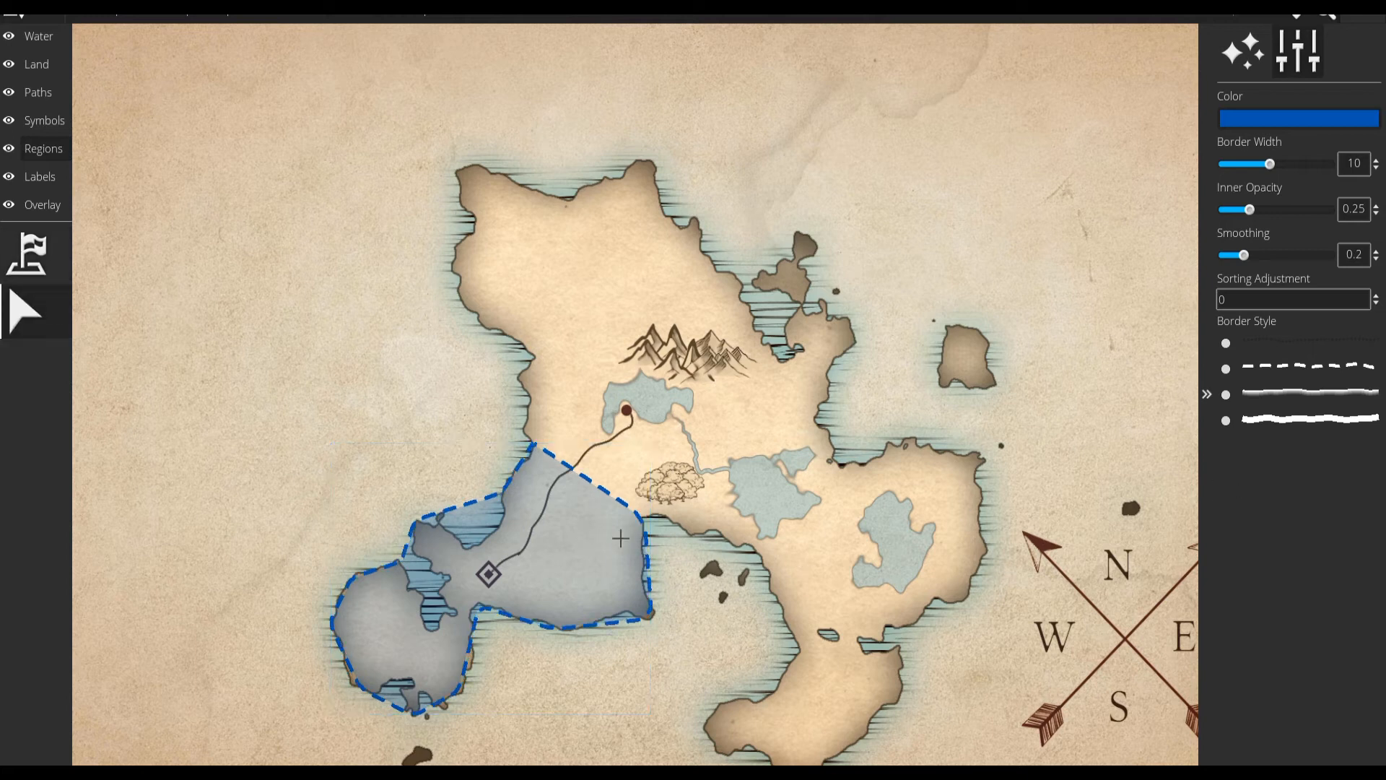
click(14, 270)
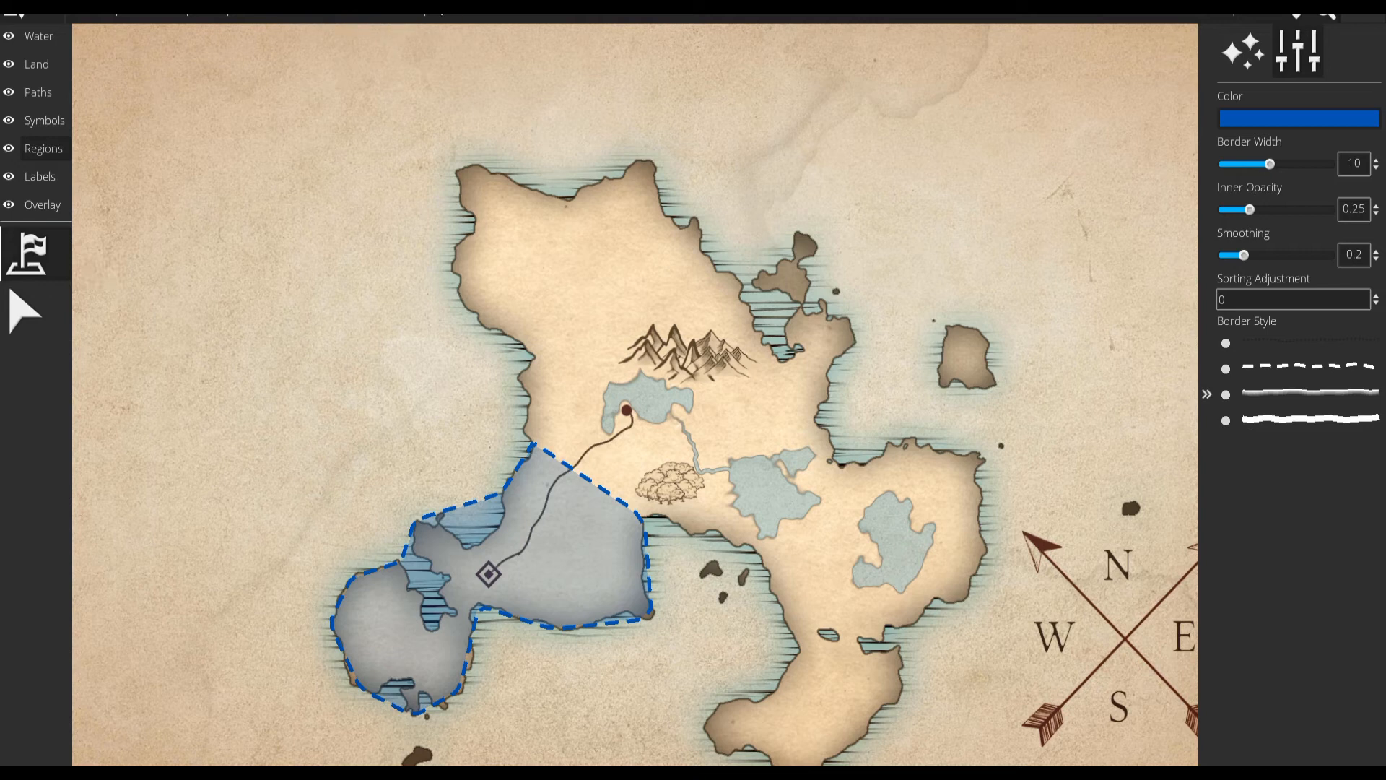
click(419, 18)
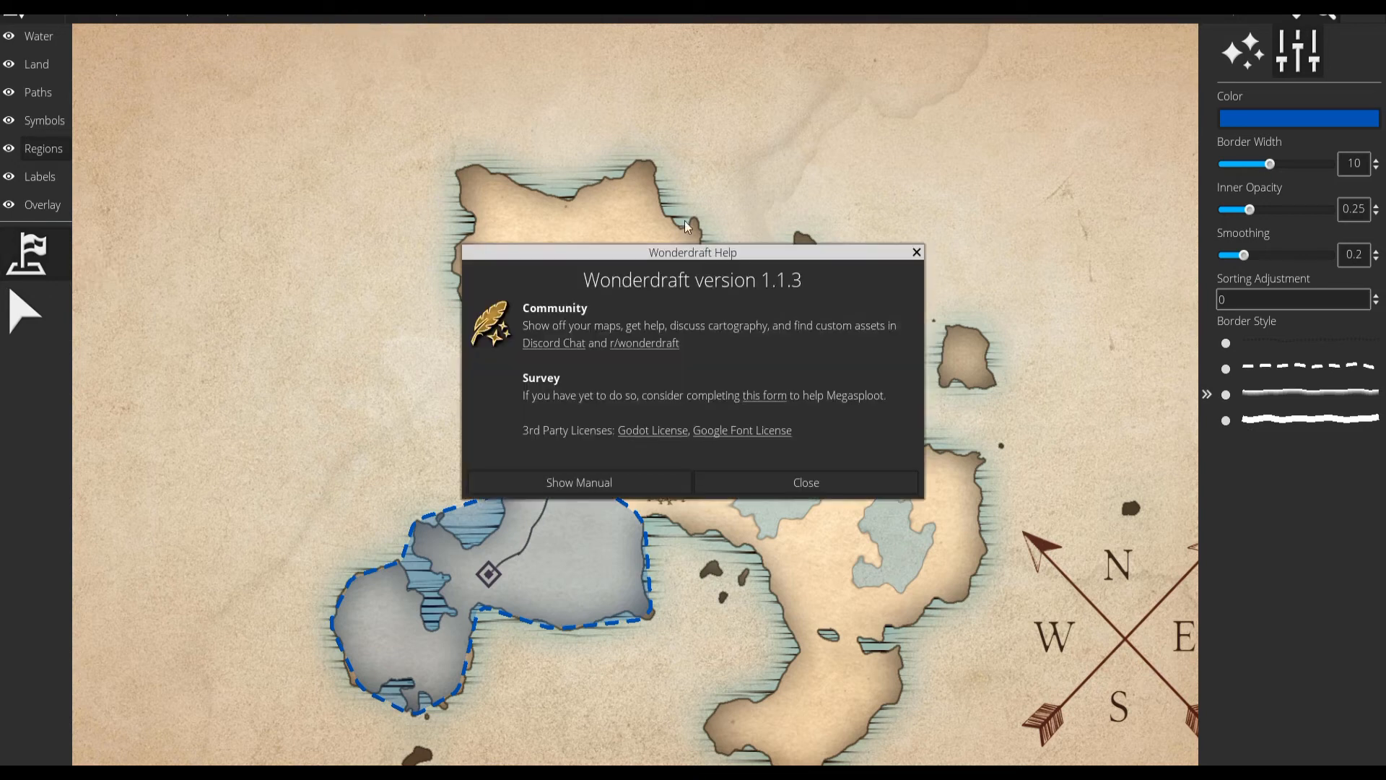
click(832, 476)
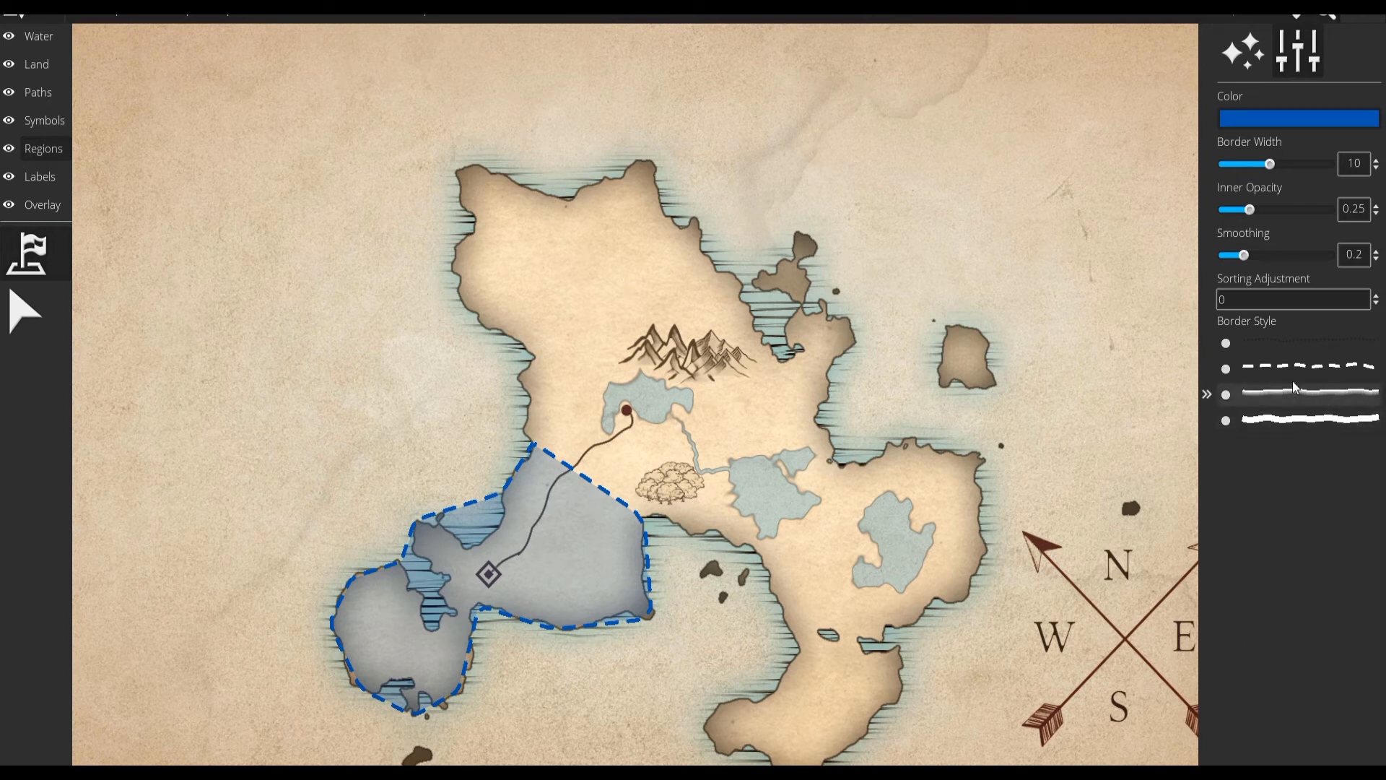
Draw a magenta (b3009f) region with a thin solid border across the continent's middle, enclosing the northern lake, river and forest.
click(1270, 120)
click(1217, 188)
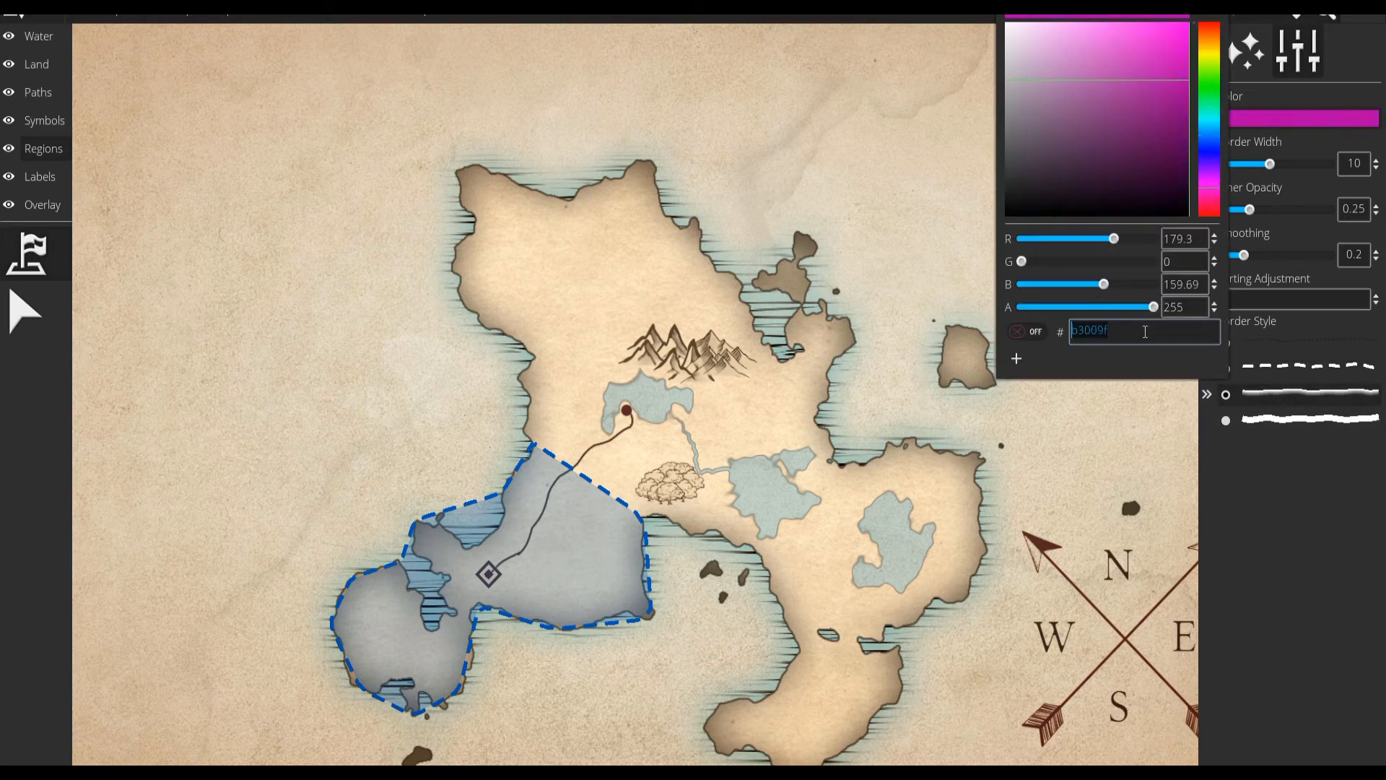
click(978, 492)
right_click(1009, 488)
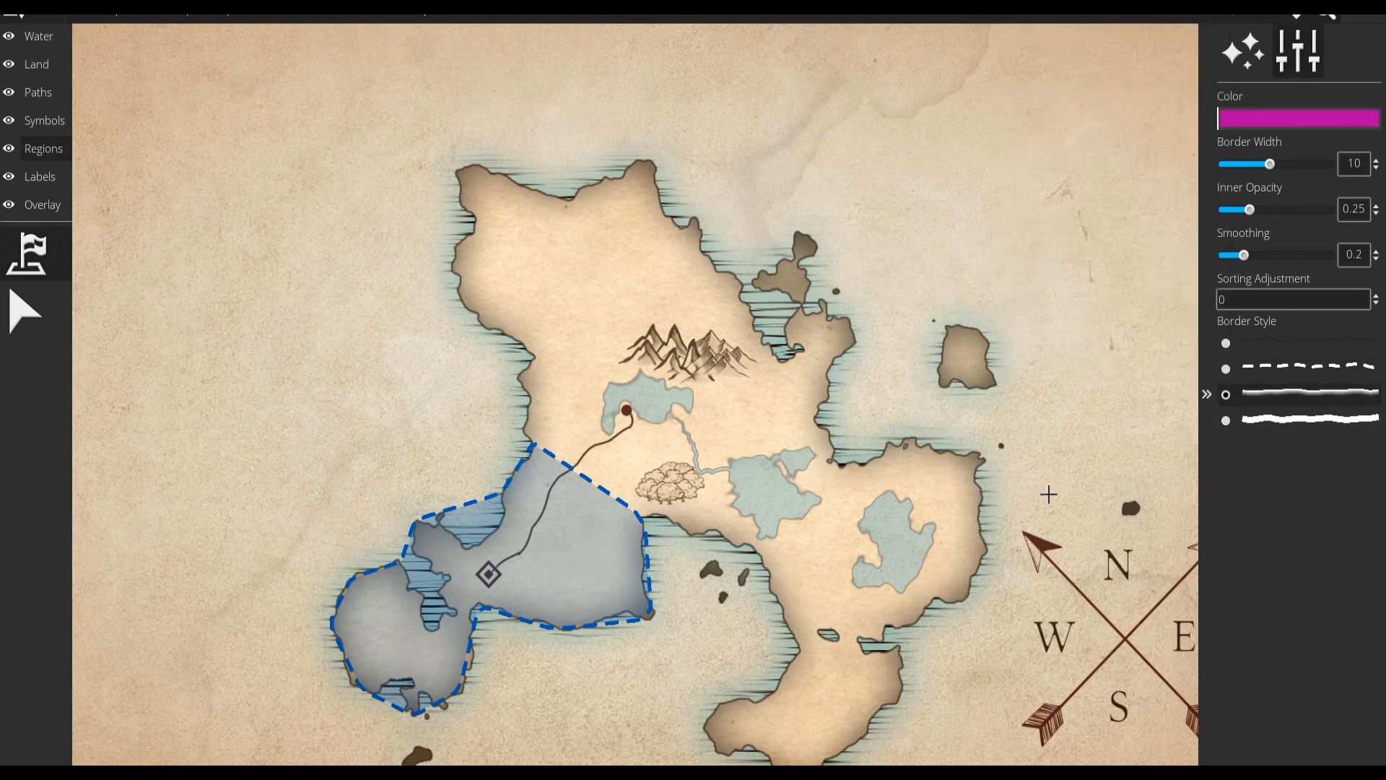
mouse_move(531, 438)
mouse_down()
mouse_move(517, 377)
mouse_move(535, 344)
mouse_move(559, 341)
mouse_move(696, 379)
mouse_move(770, 431)
mouse_move(780, 523)
mouse_move(768, 546)
mouse_move(637, 514)
mouse_up()
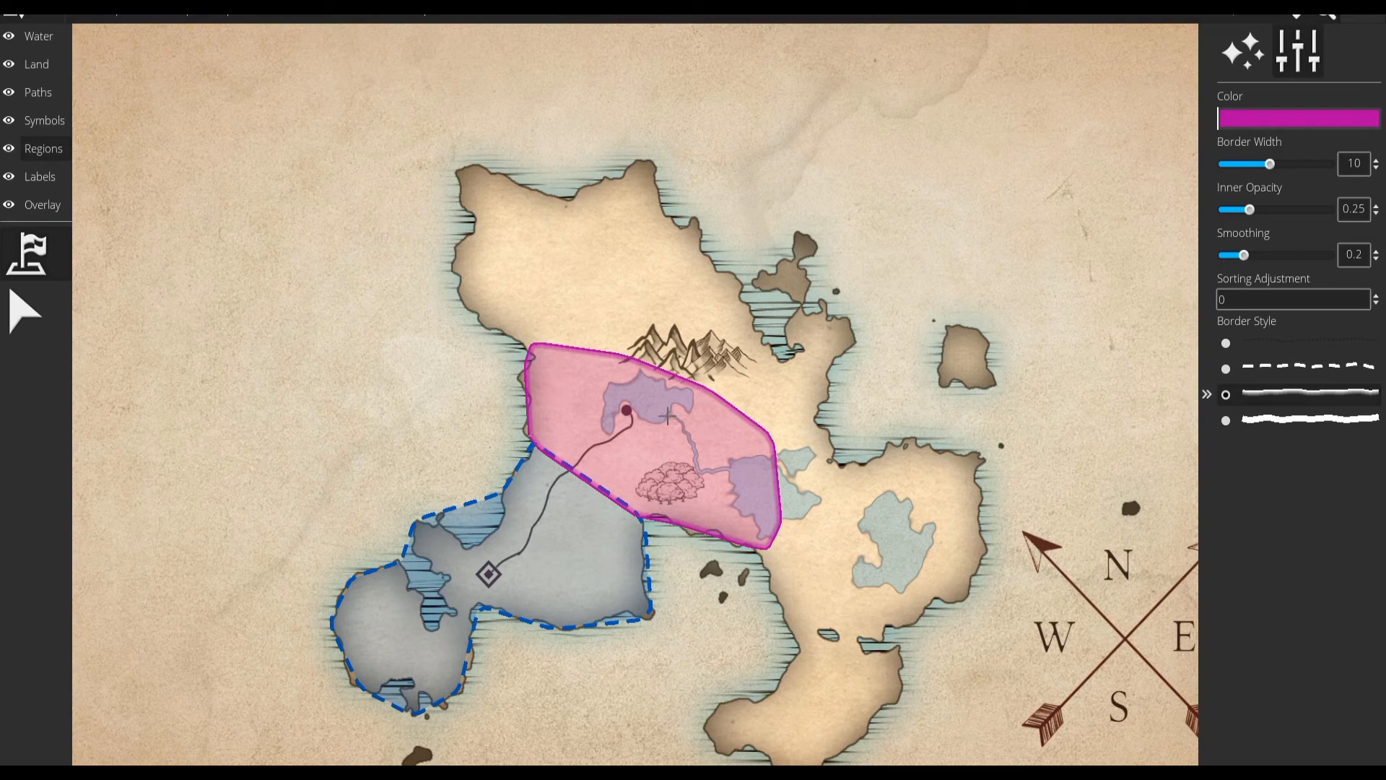
Draw a pinkish-red region with the thick solid border around the continent's northern part, above the magenta region and mountains.
click(1240, 120)
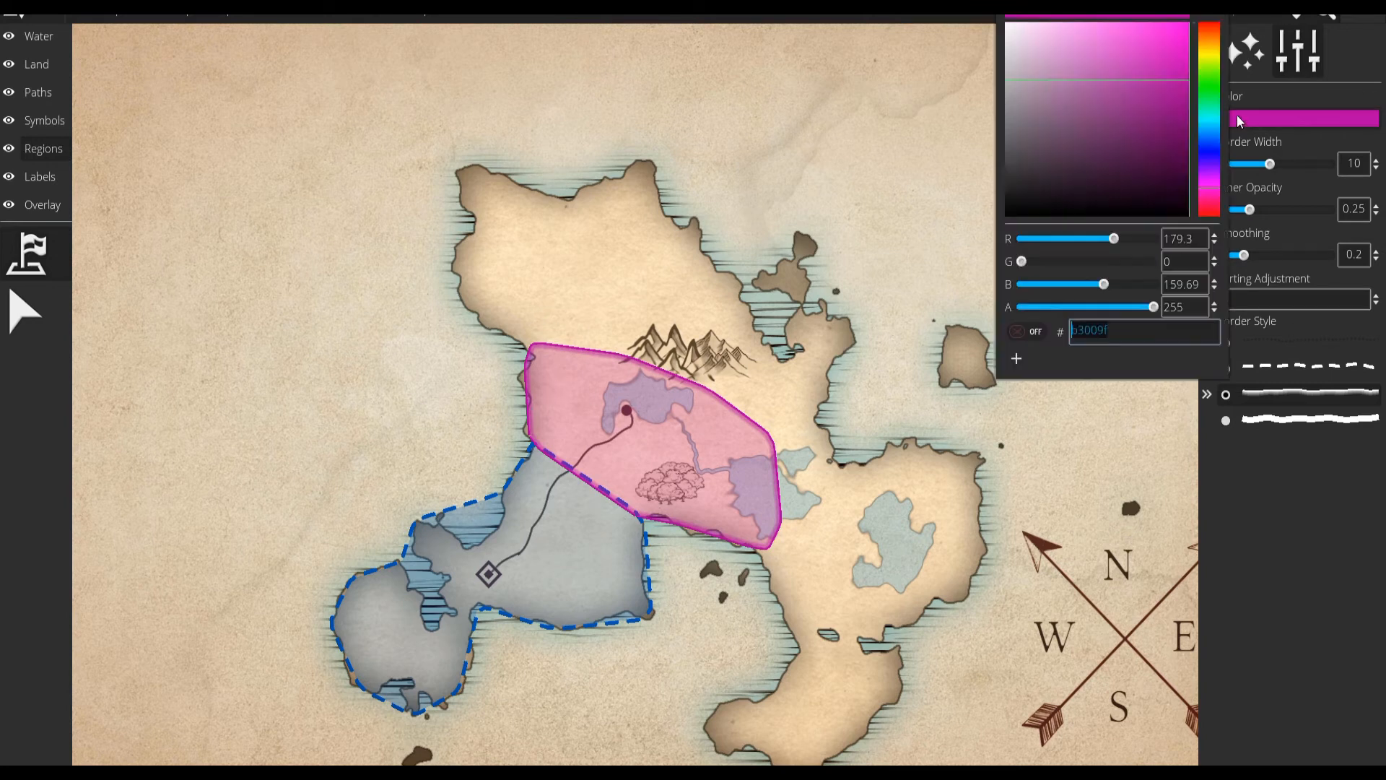
drag(1210, 208, 1212, 207)
drag(1153, 32, 1161, 34)
click(1303, 537)
click(1225, 421)
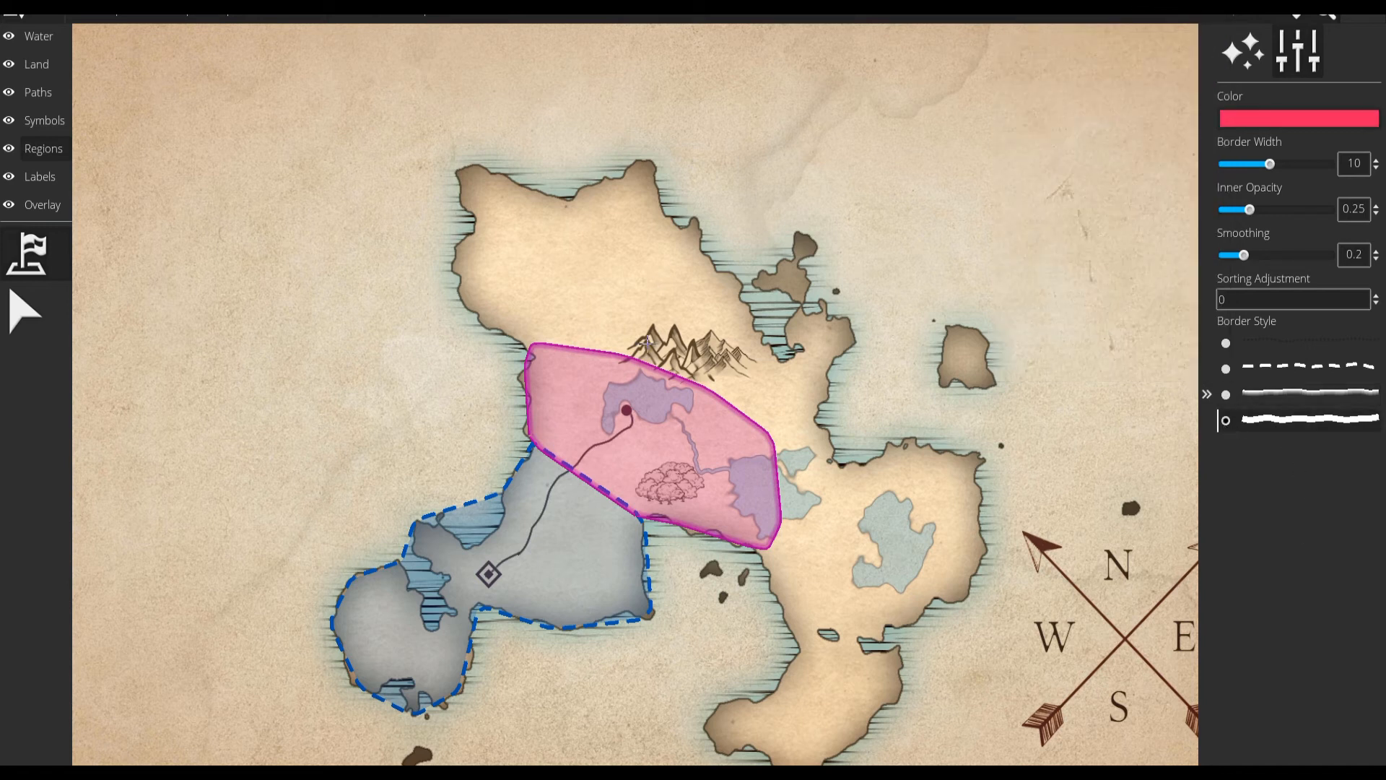
mouse_move(621, 347)
mouse_down()
mouse_move(646, 323)
mouse_move(695, 318)
mouse_move(733, 334)
mouse_move(751, 318)
mouse_move(646, 157)
mouse_move(516, 176)
mouse_move(570, 196)
mouse_move(465, 164)
mouse_move(462, 214)
mouse_move(478, 222)
mouse_move(452, 259)
mouse_move(453, 293)
mouse_move(534, 351)
mouse_up()
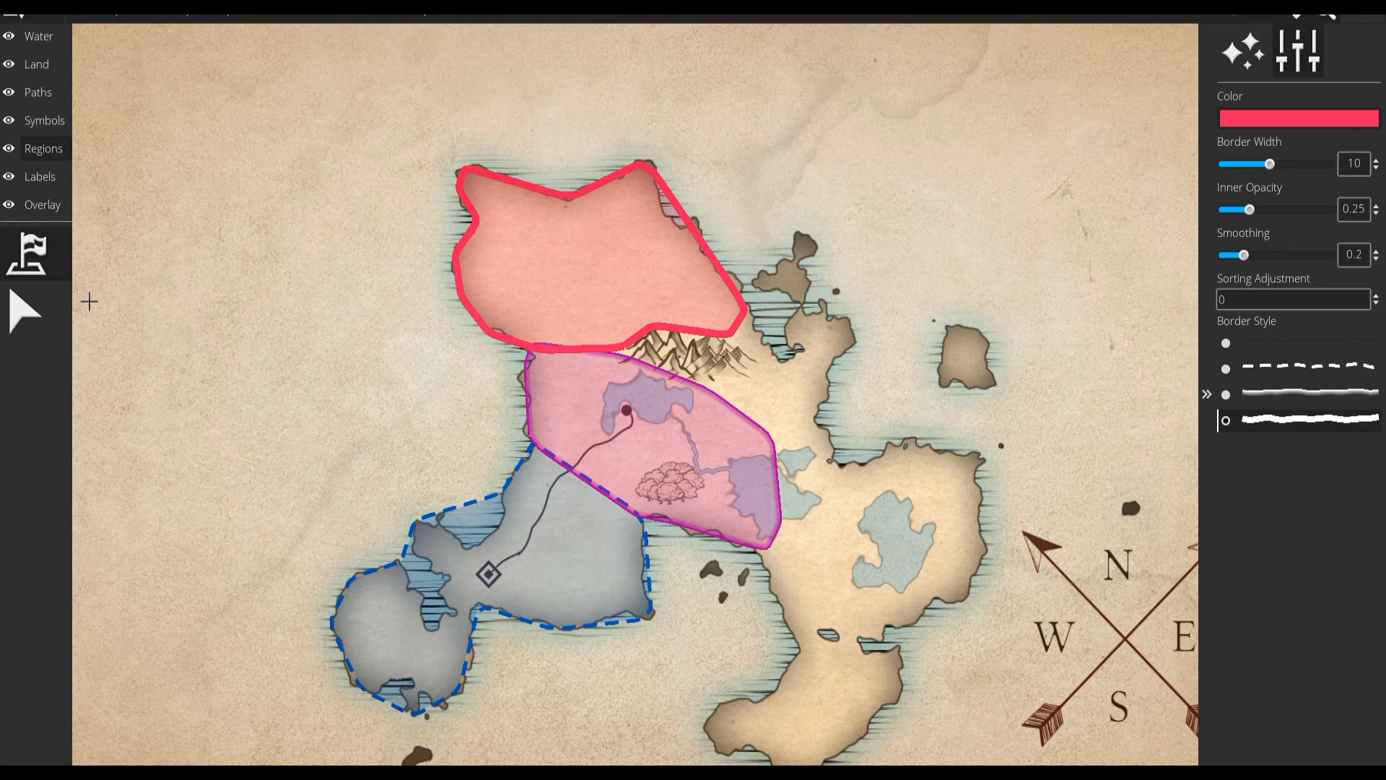
Add the label "This is My City" in the blue region, just above the city marker, using the Town preset.
click(65, 179)
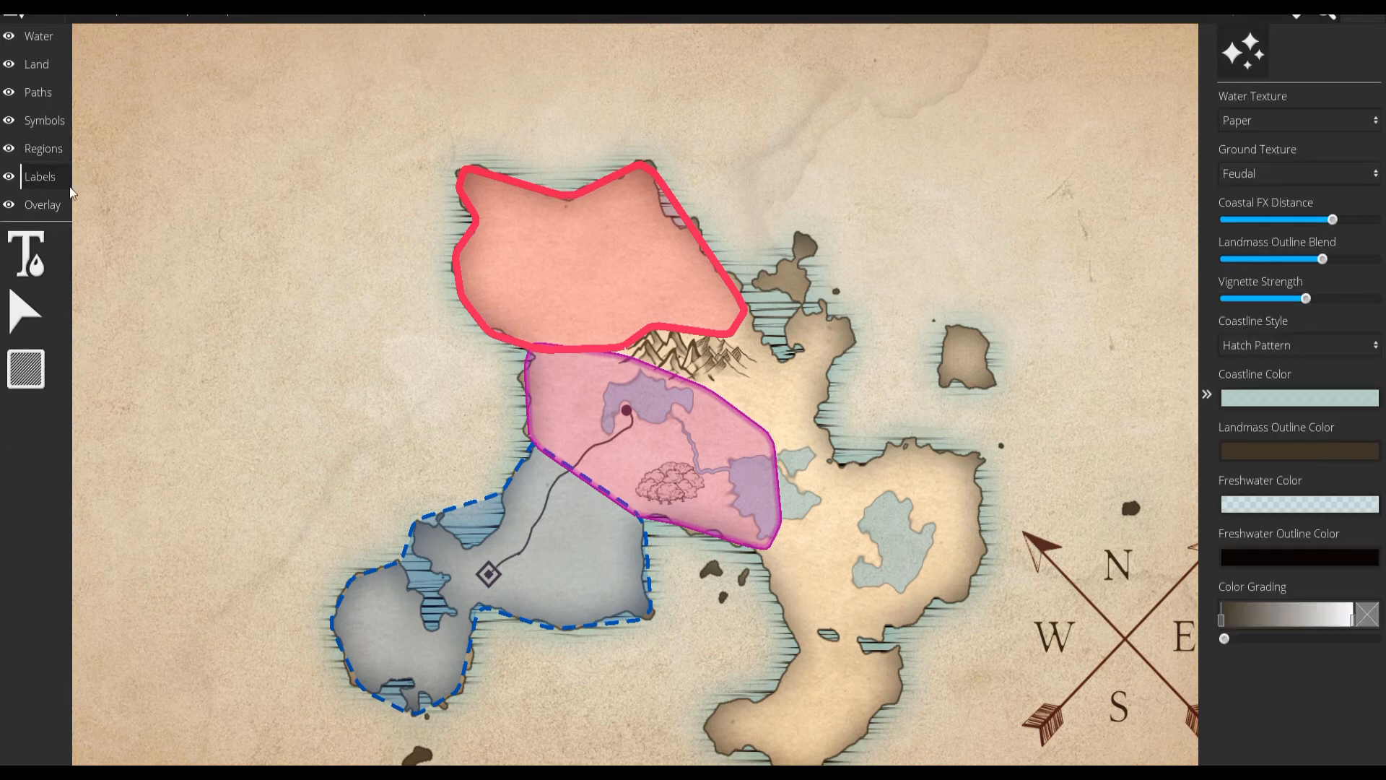
click(19, 273)
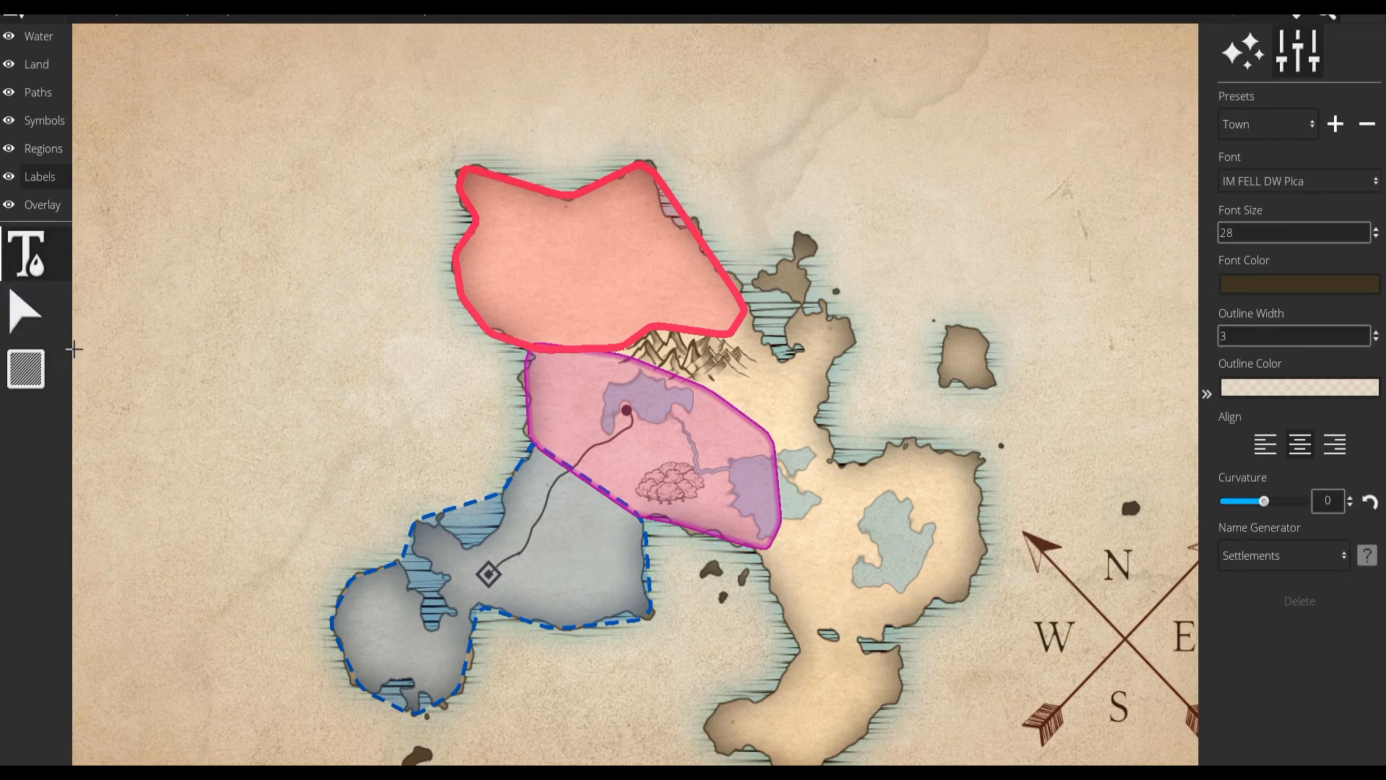
click(516, 542)
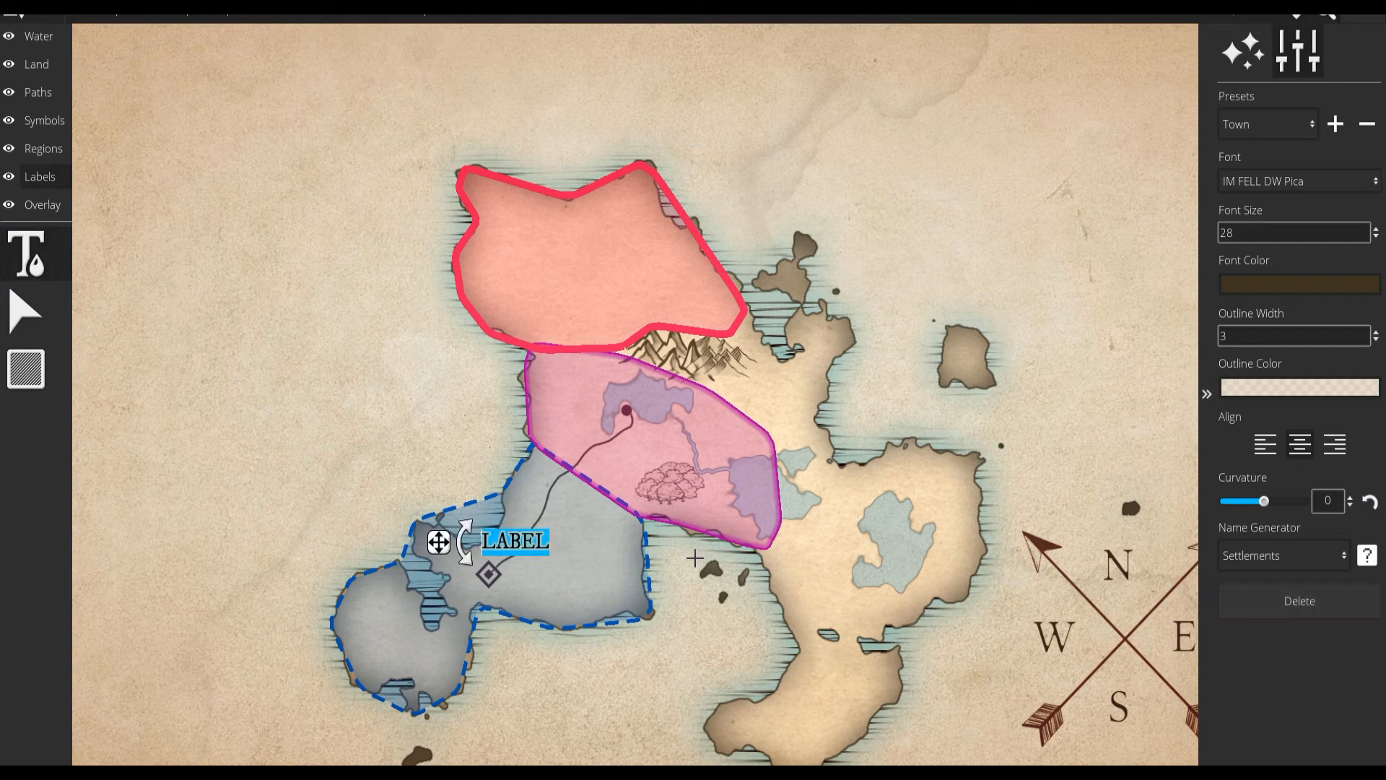
text(This)
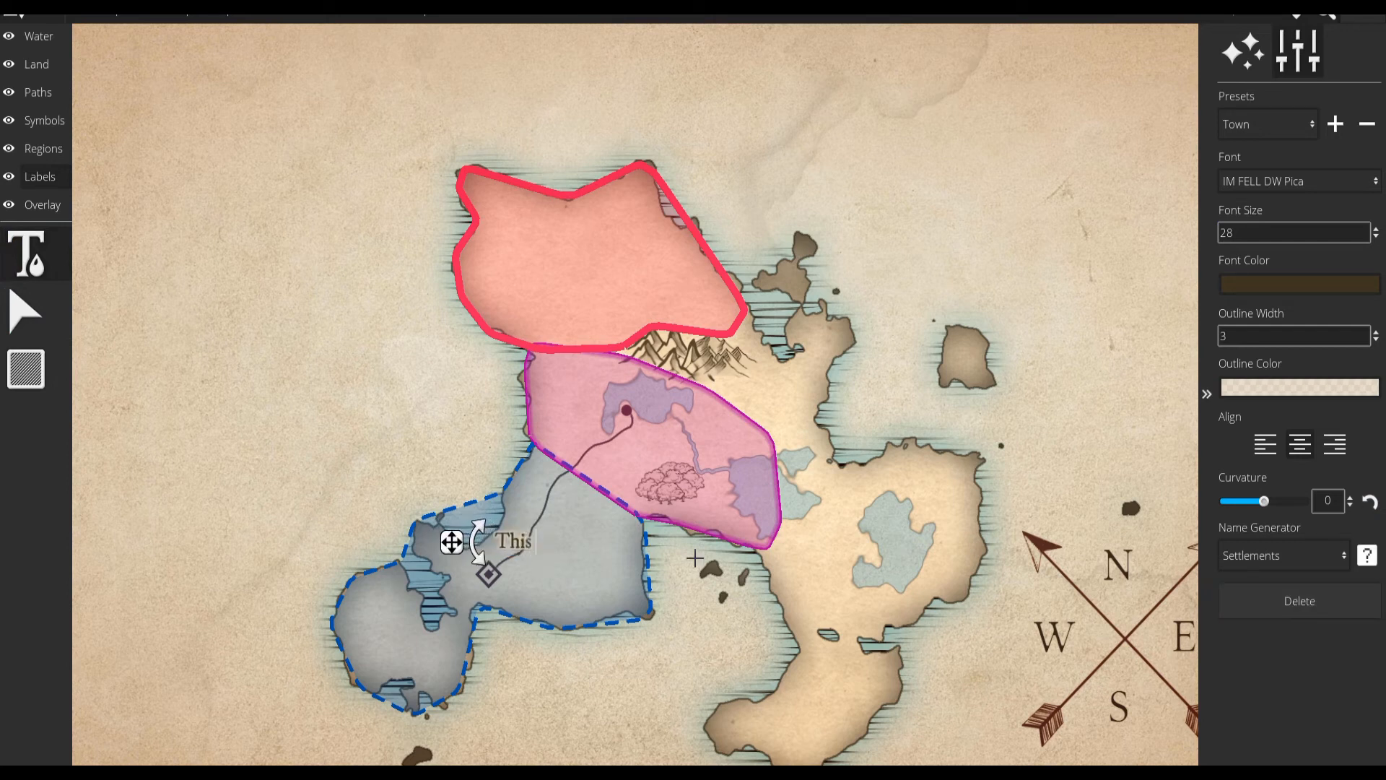
text( is My City)
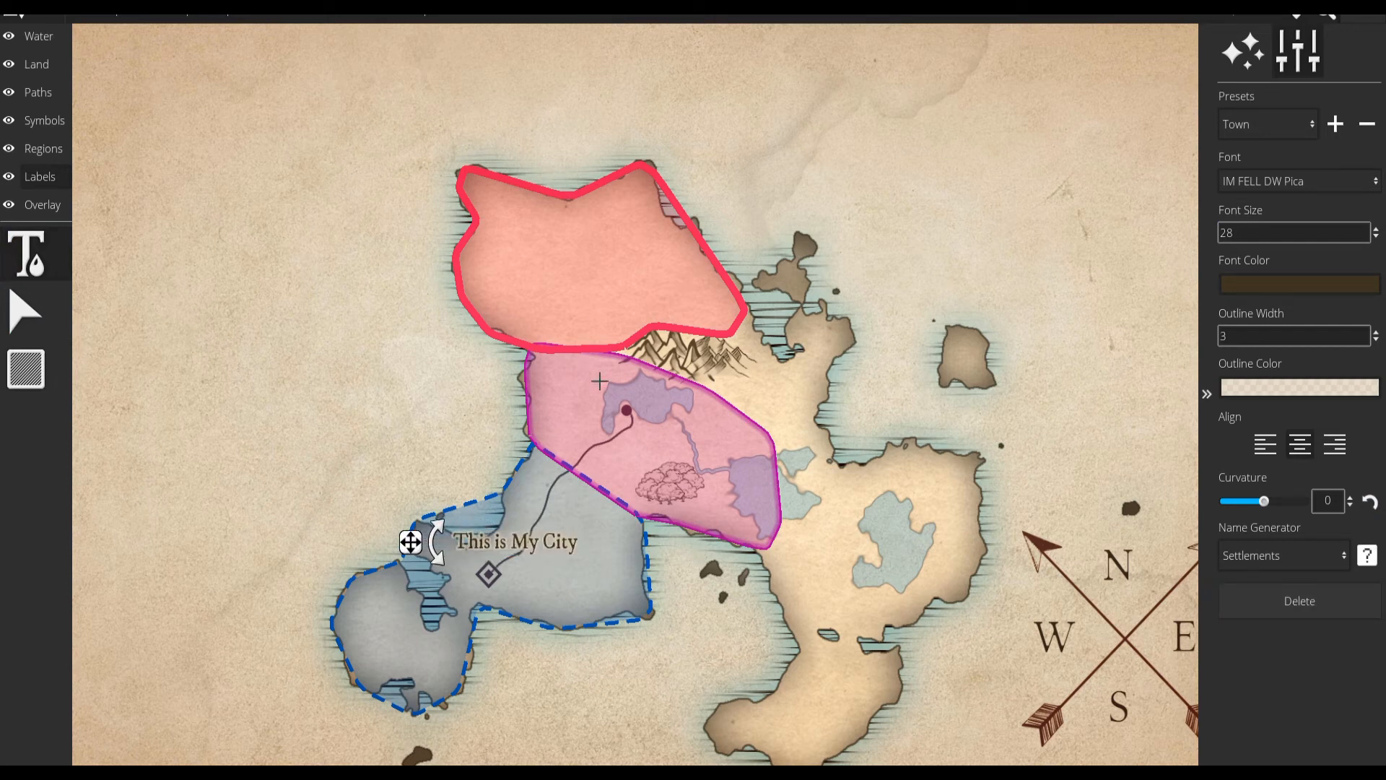
Add the label "This is my Town" at the town marker by the northern lake and move it just below the marker.
click(628, 412)
text(This is my Town)
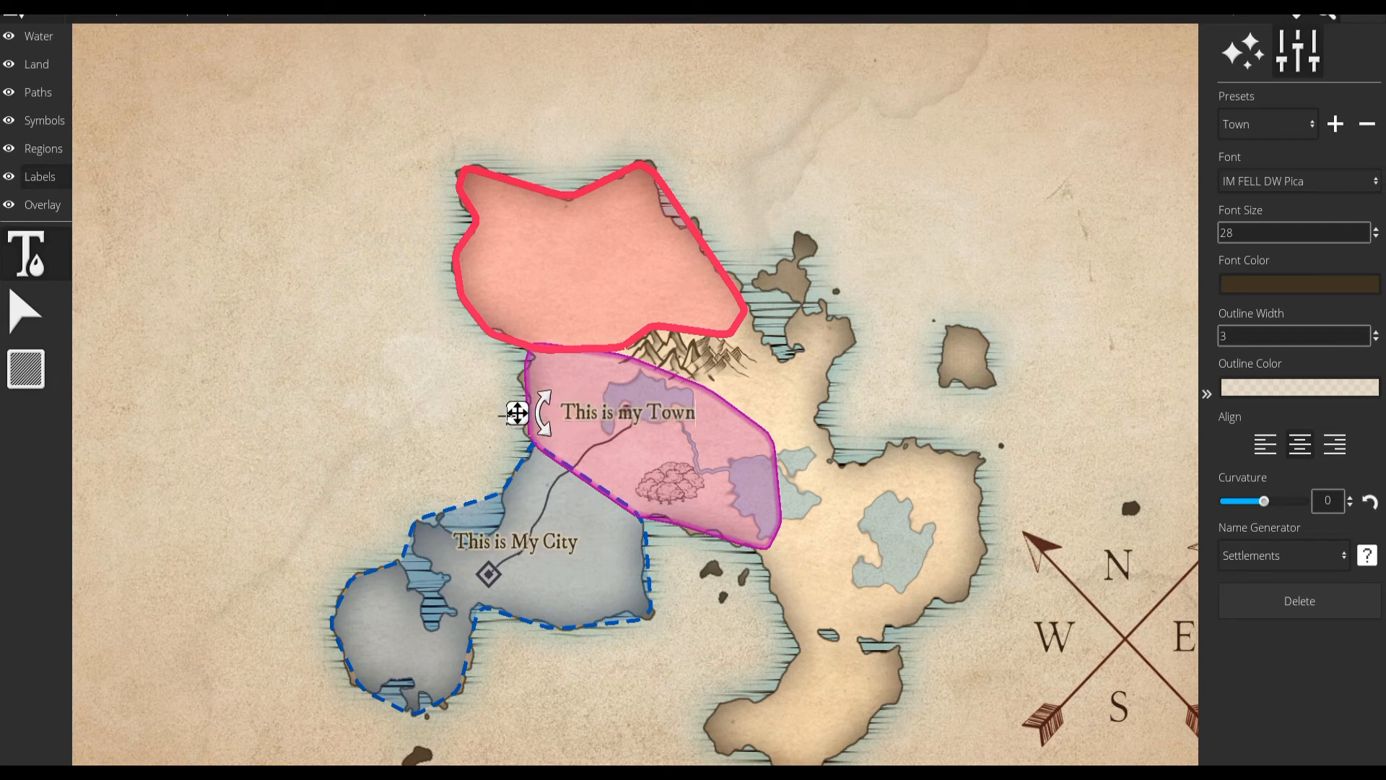
drag(515, 414, 525, 446)
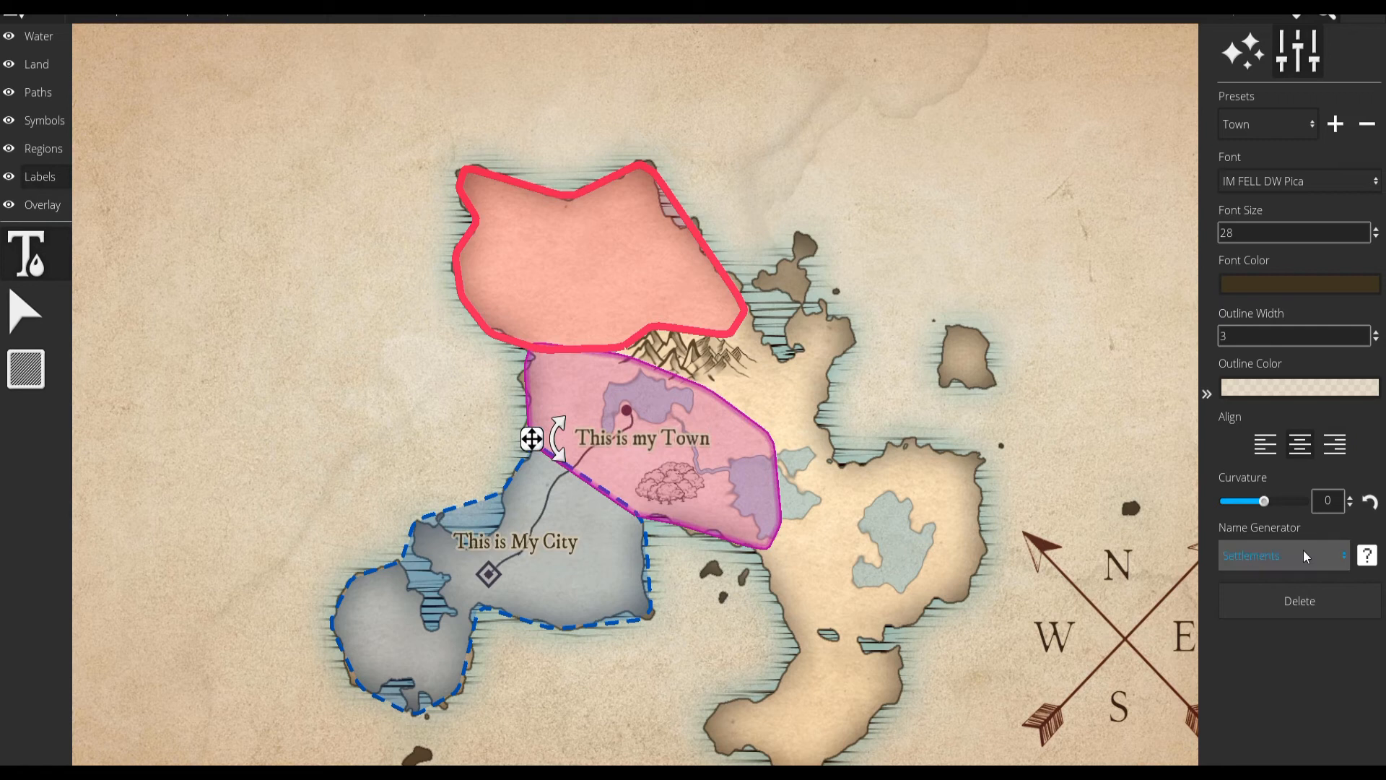
Curve the town label by -0.3, move it closer beneath its marker and set its font size to 14.
click(1350, 497)
click(1349, 497)
click(1349, 497)
click(1350, 509)
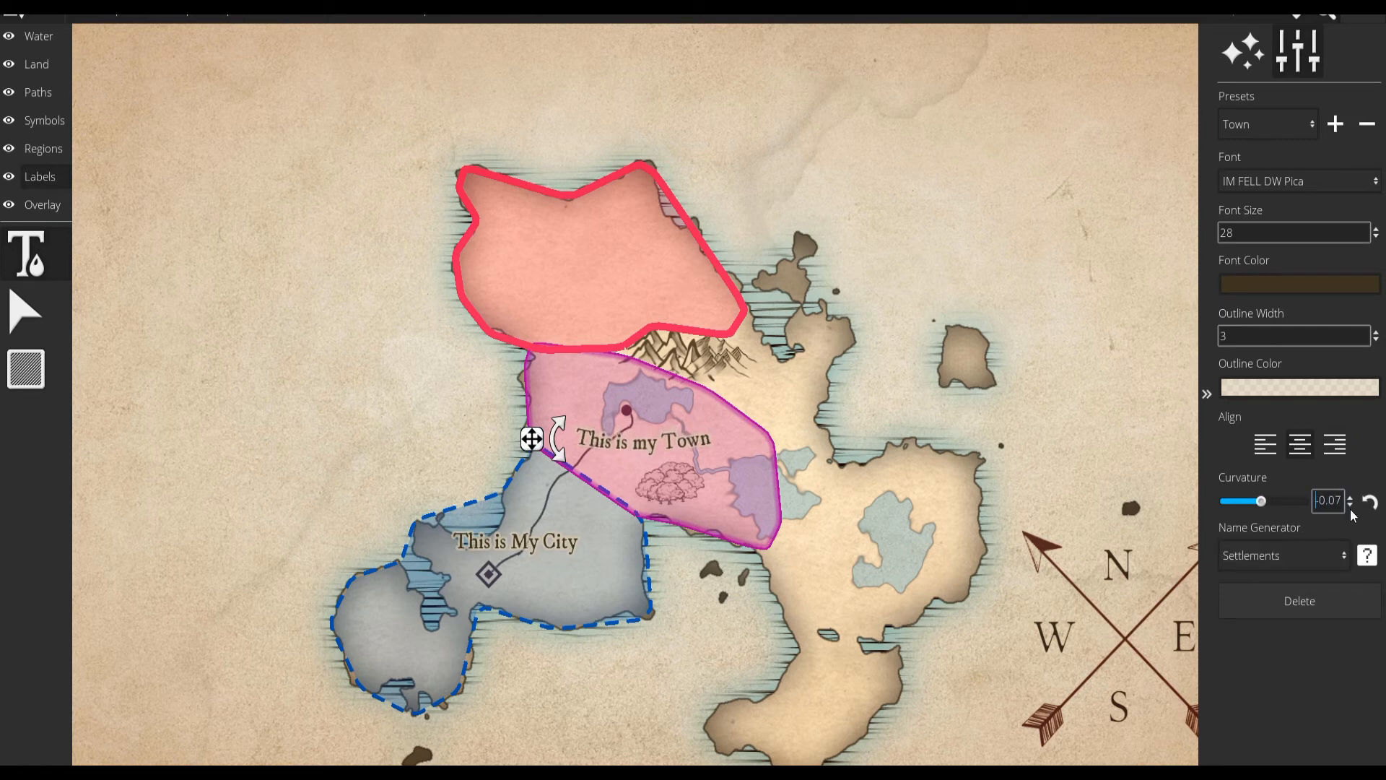
click(1350, 510)
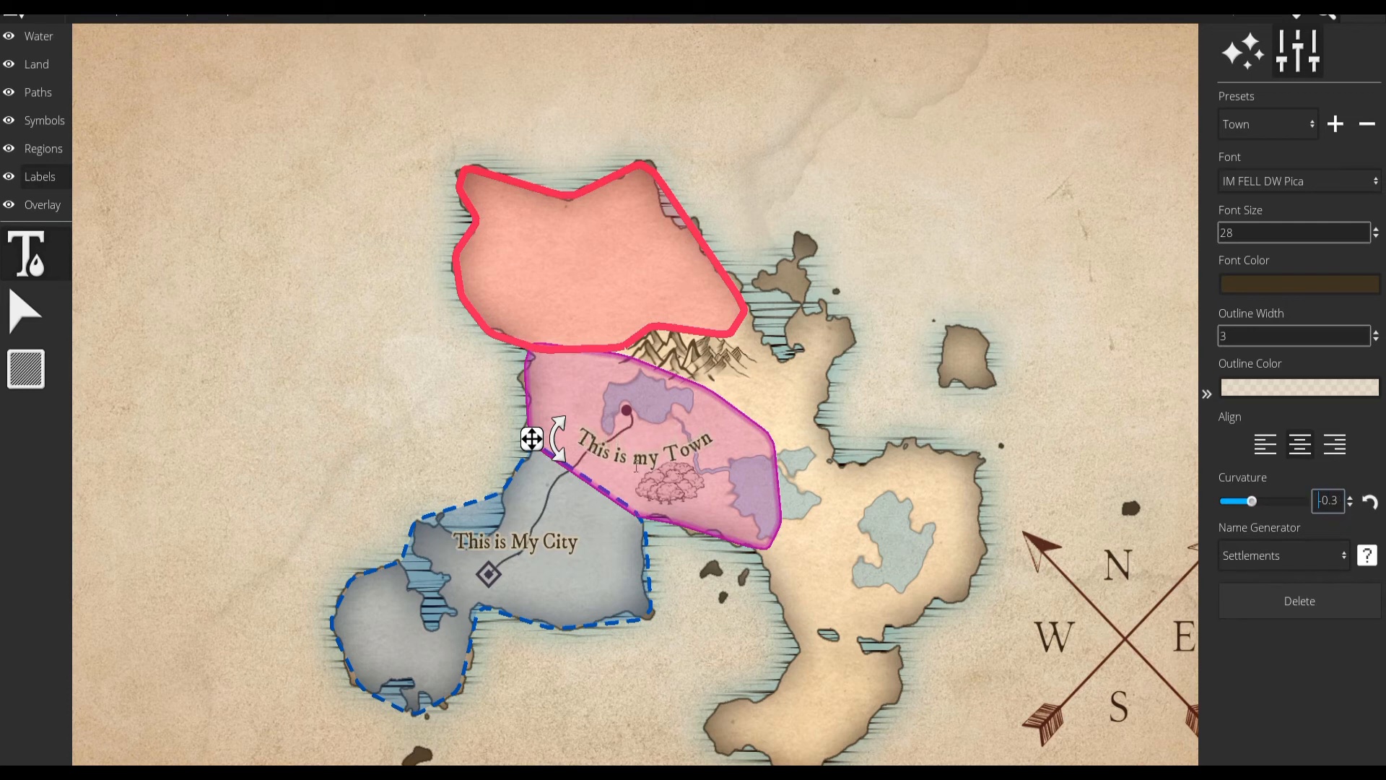
drag(532, 438, 525, 414)
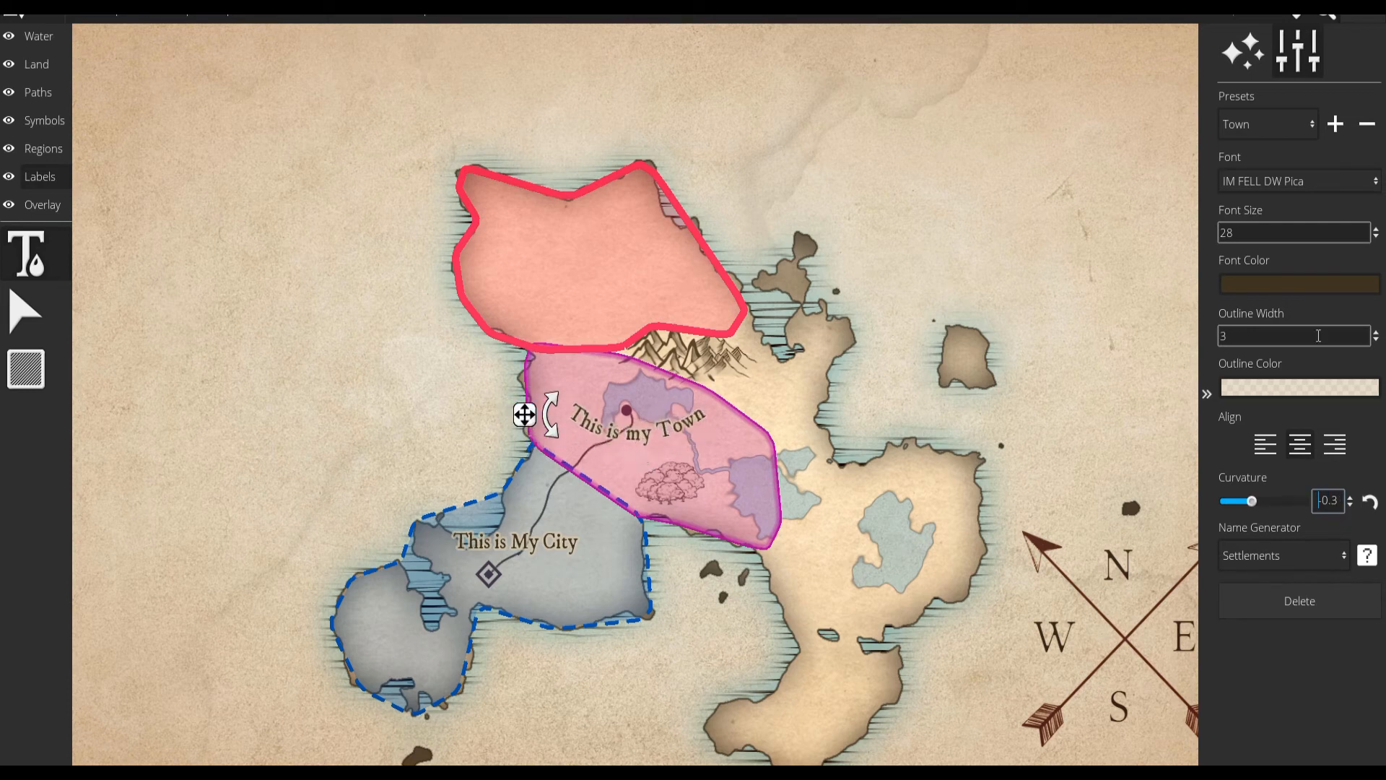
text(14)
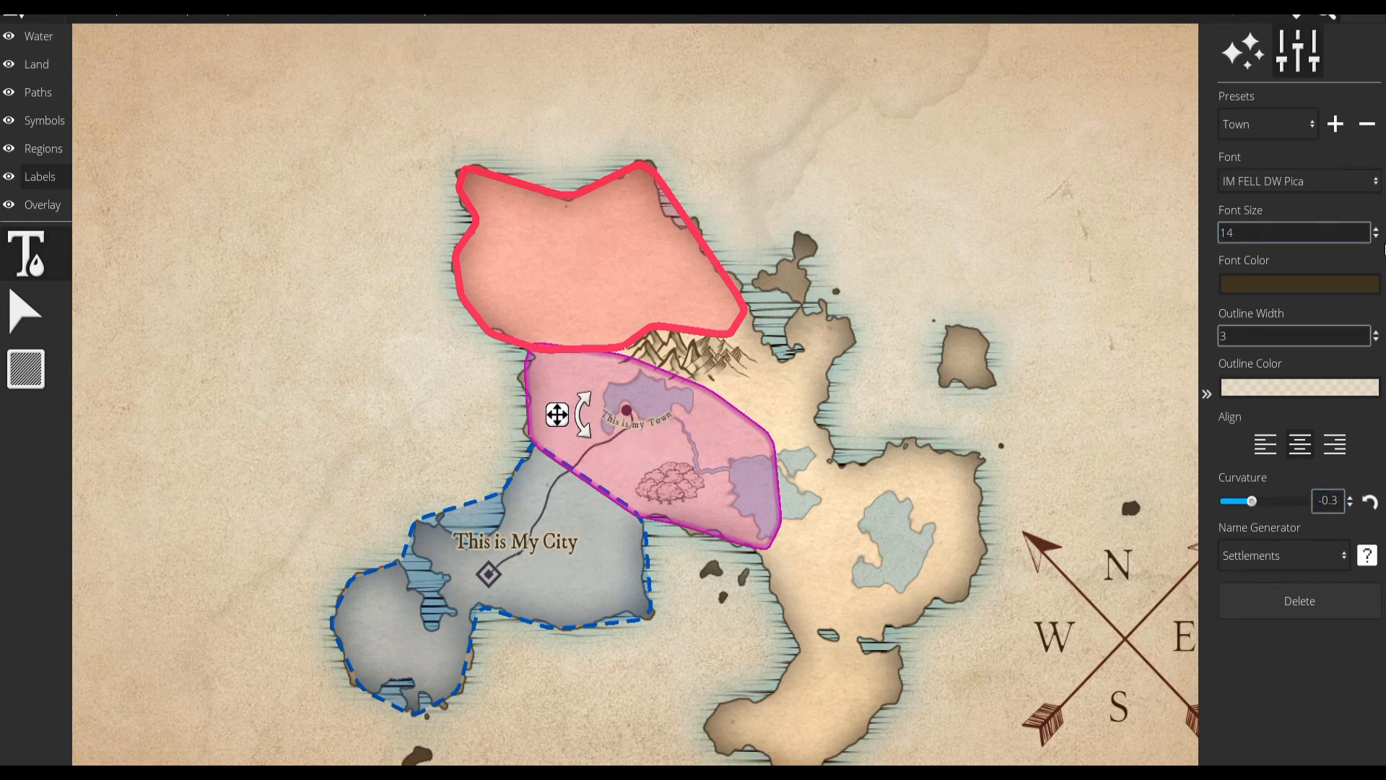
Set the city label's curvature to 0.2 and shift it slightly southwest so it arches over the city marker.
click(444, 537)
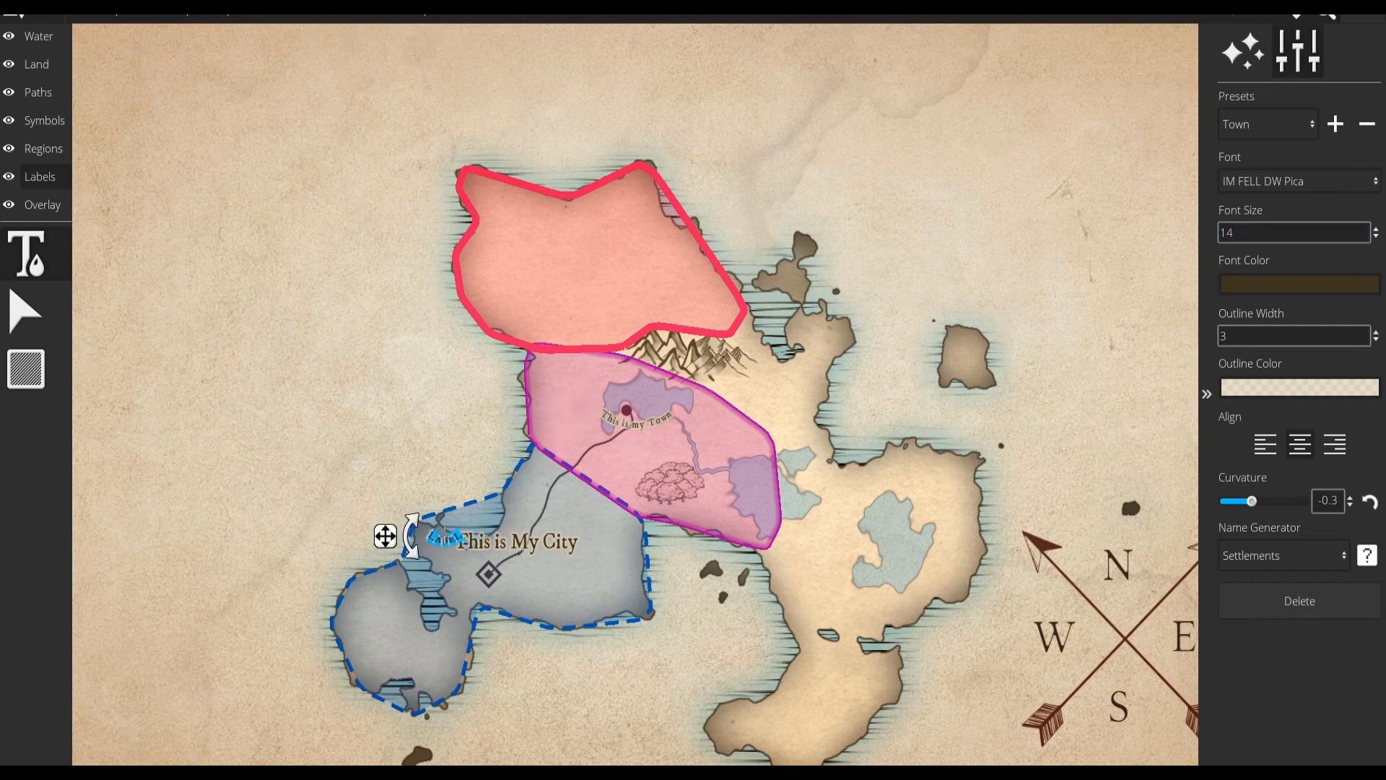
click(480, 542)
drag(420, 544, 401, 552)
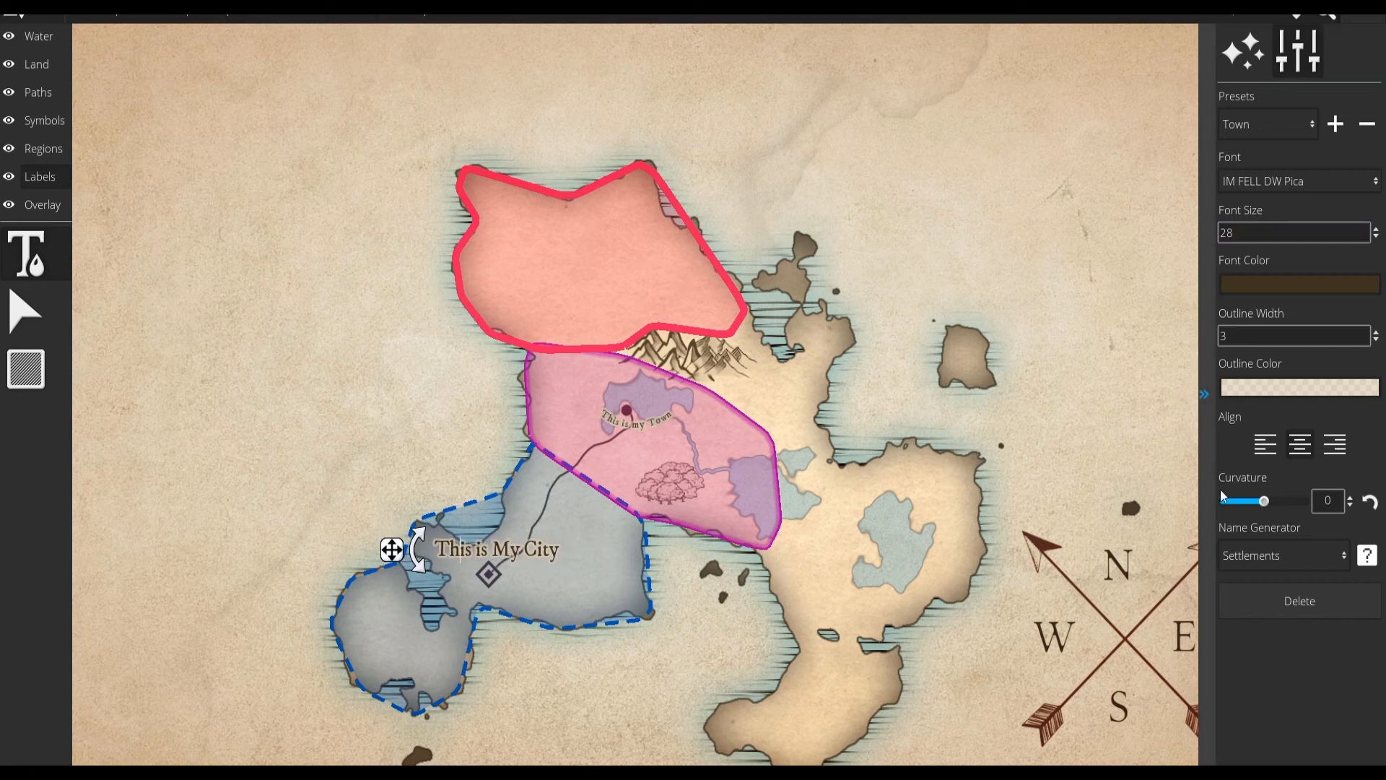
click(1351, 497)
click(1350, 497)
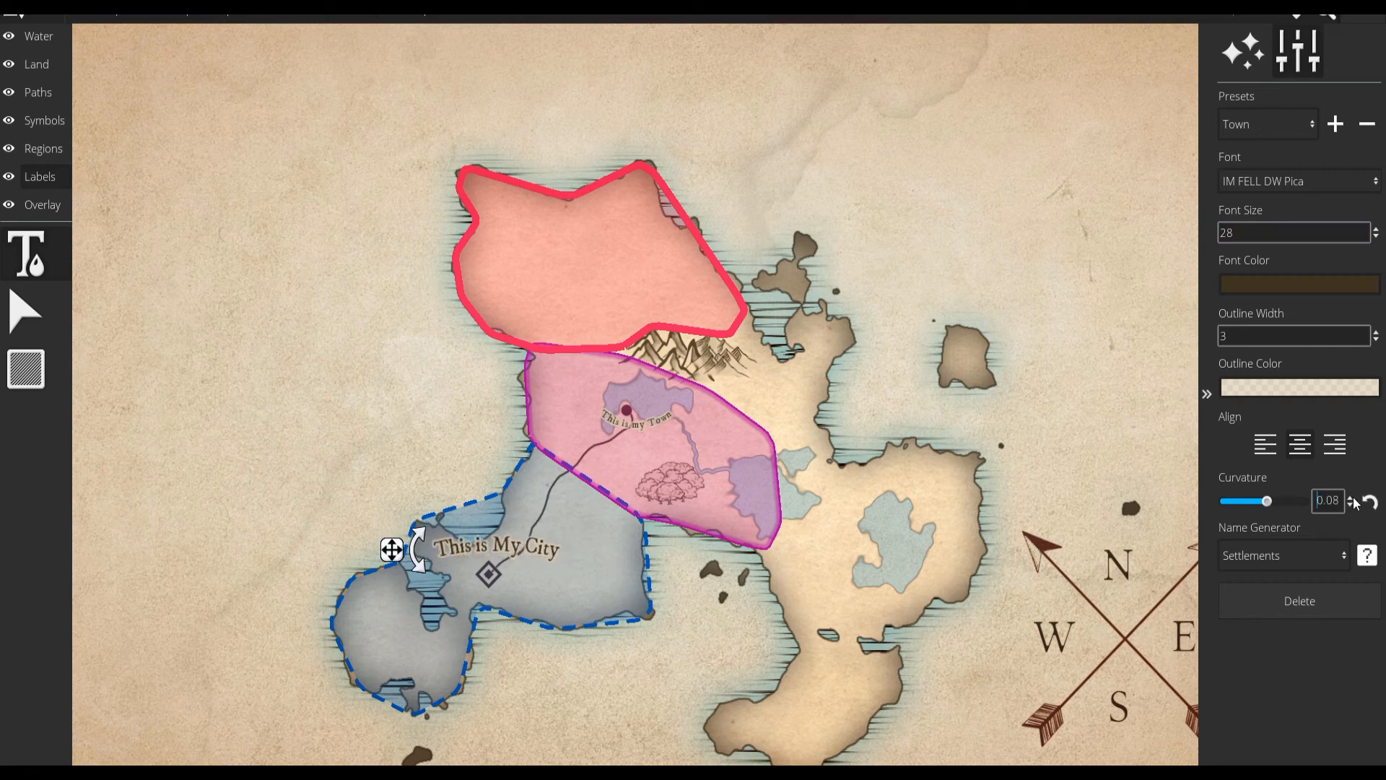
drag(392, 549, 386, 559)
Start a label in the map's northwest corner and apply the Region preset.
click(157, 71)
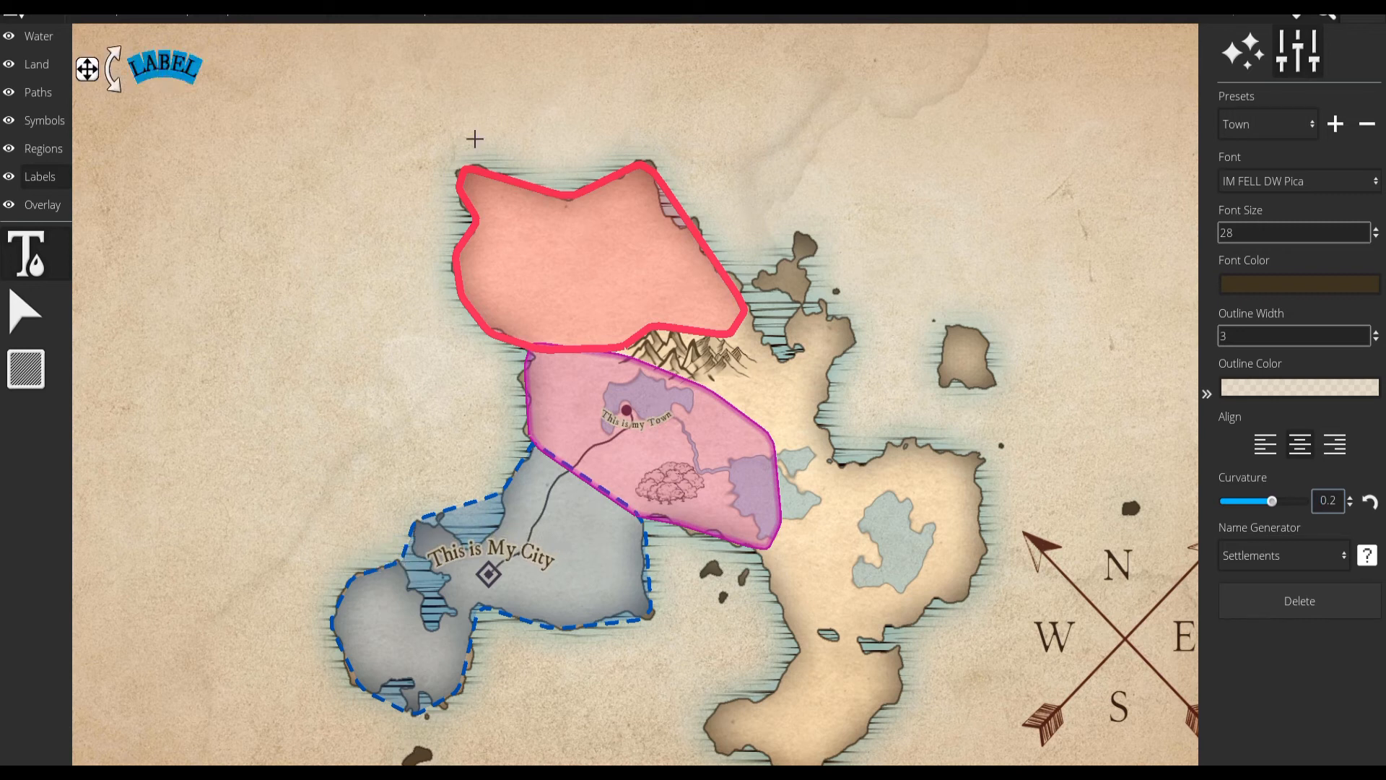
click(1285, 187)
click(1256, 139)
click(1253, 130)
click(1275, 193)
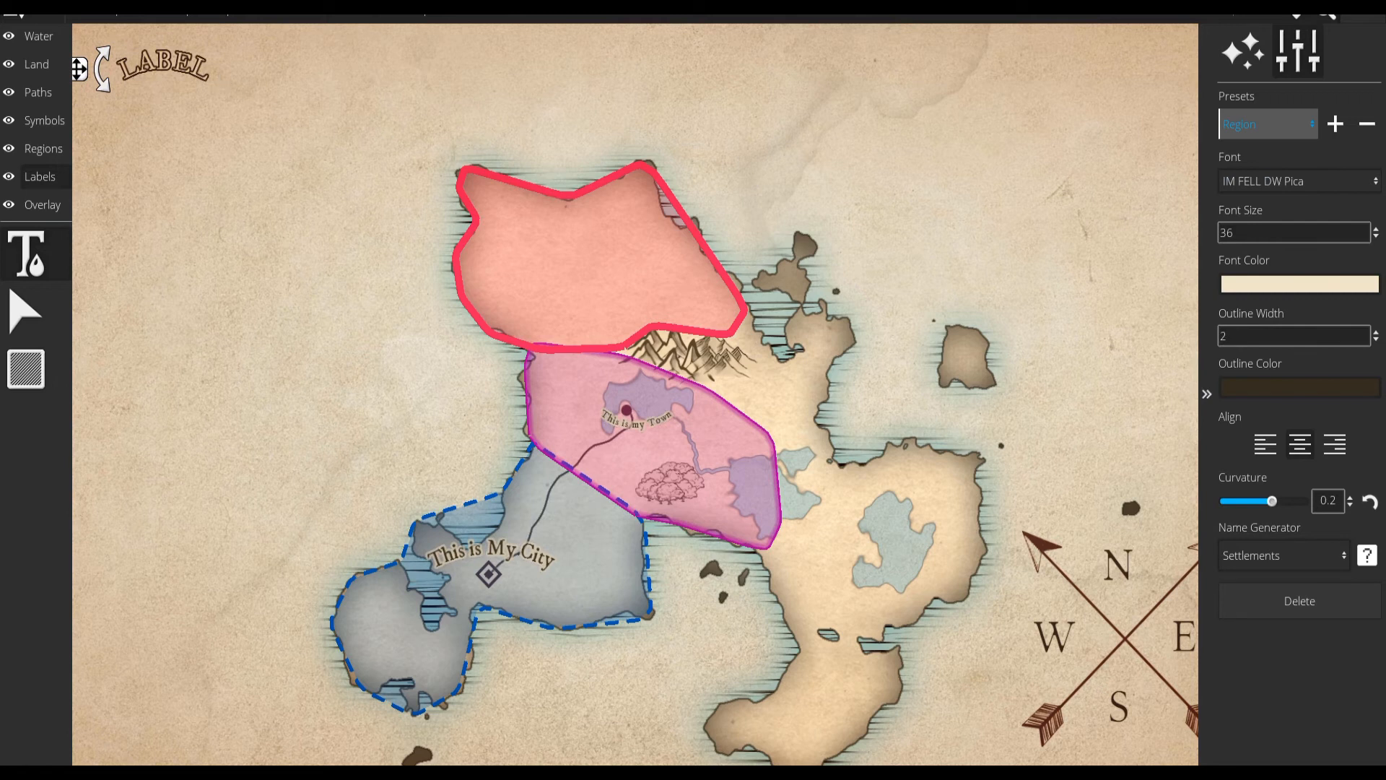
Clear the curved placeholder labels from the map's northwest corner.
drag(79, 69, 36, 58)
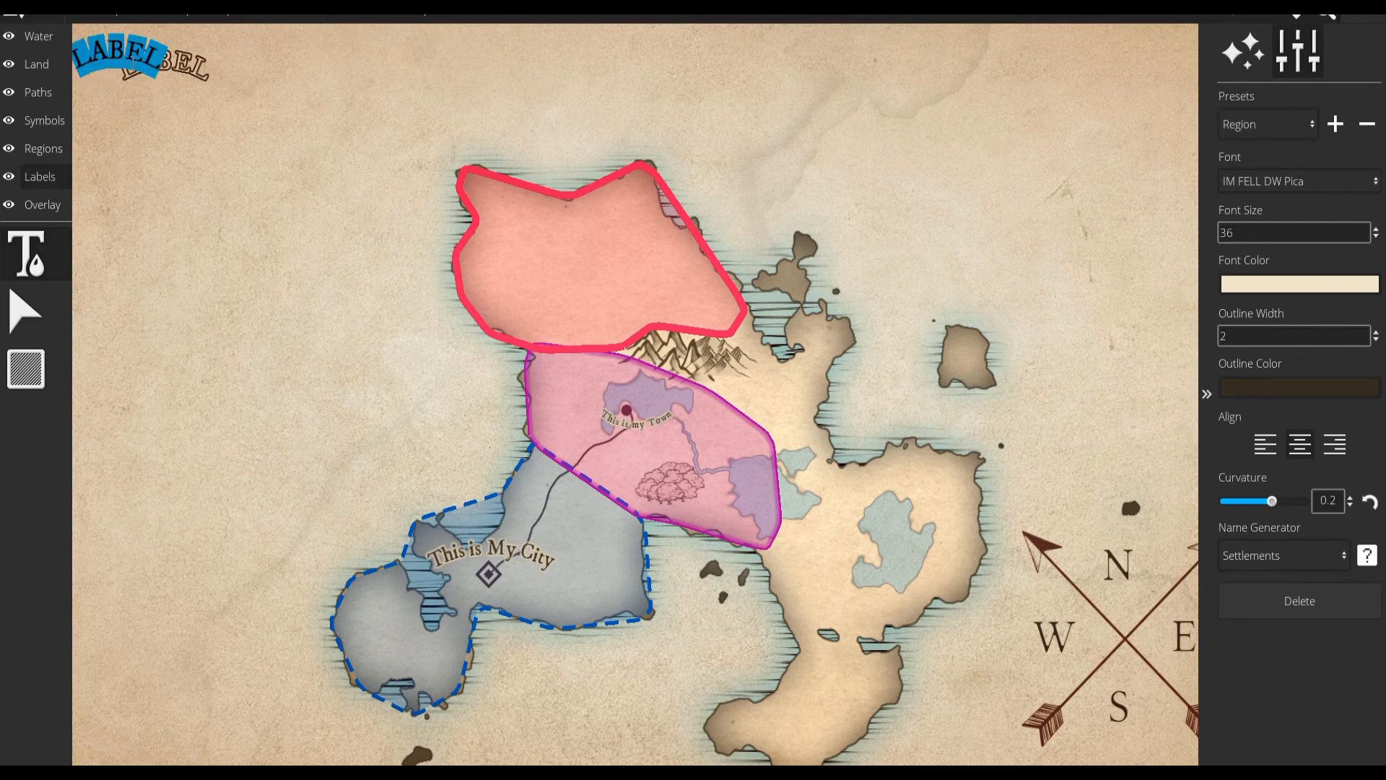
click(407, 92)
key(BackSpace)
key(BackSpace)
key(BackSpace)
key(BackSpace)
key(BackSpace)
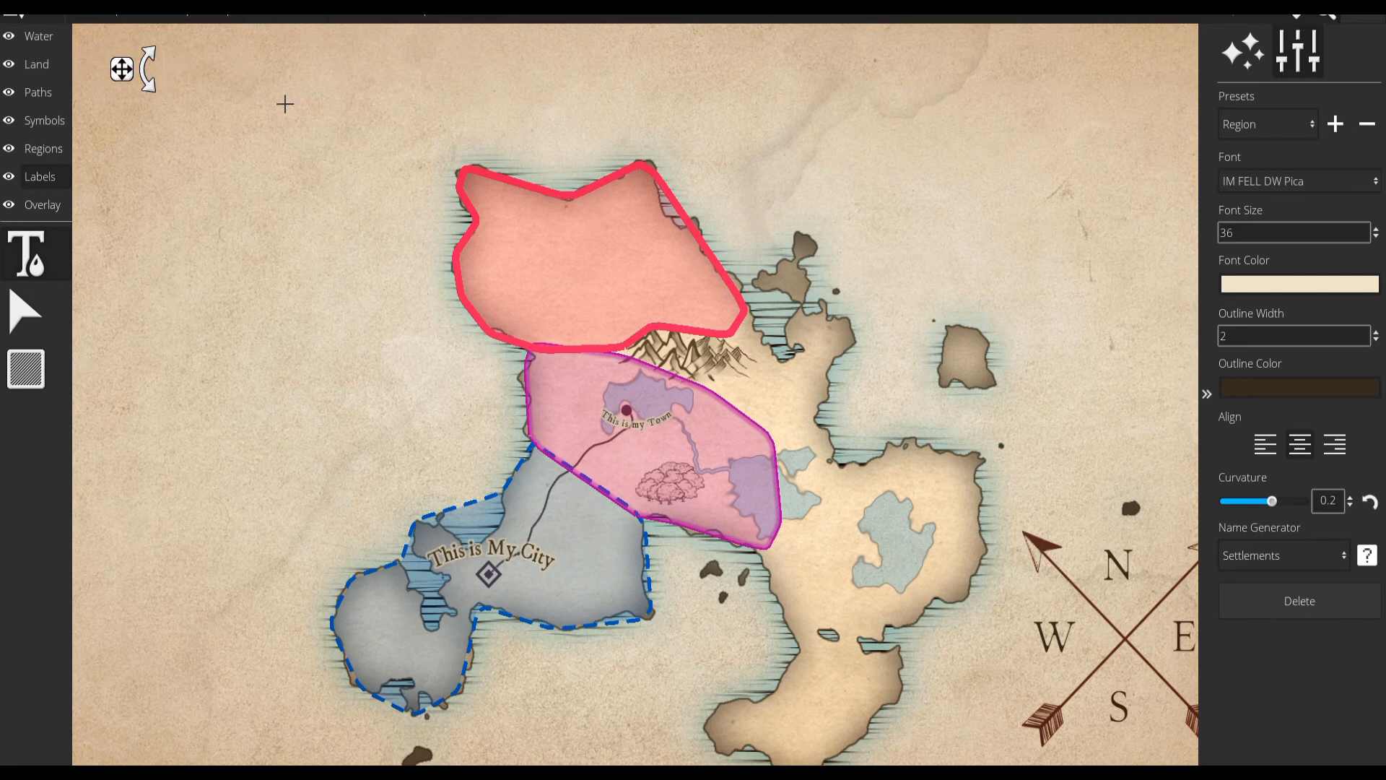
Reset the label curvature to 0 and add the title "Map of Tutoria" in the map's northwest corner.
click(1369, 501)
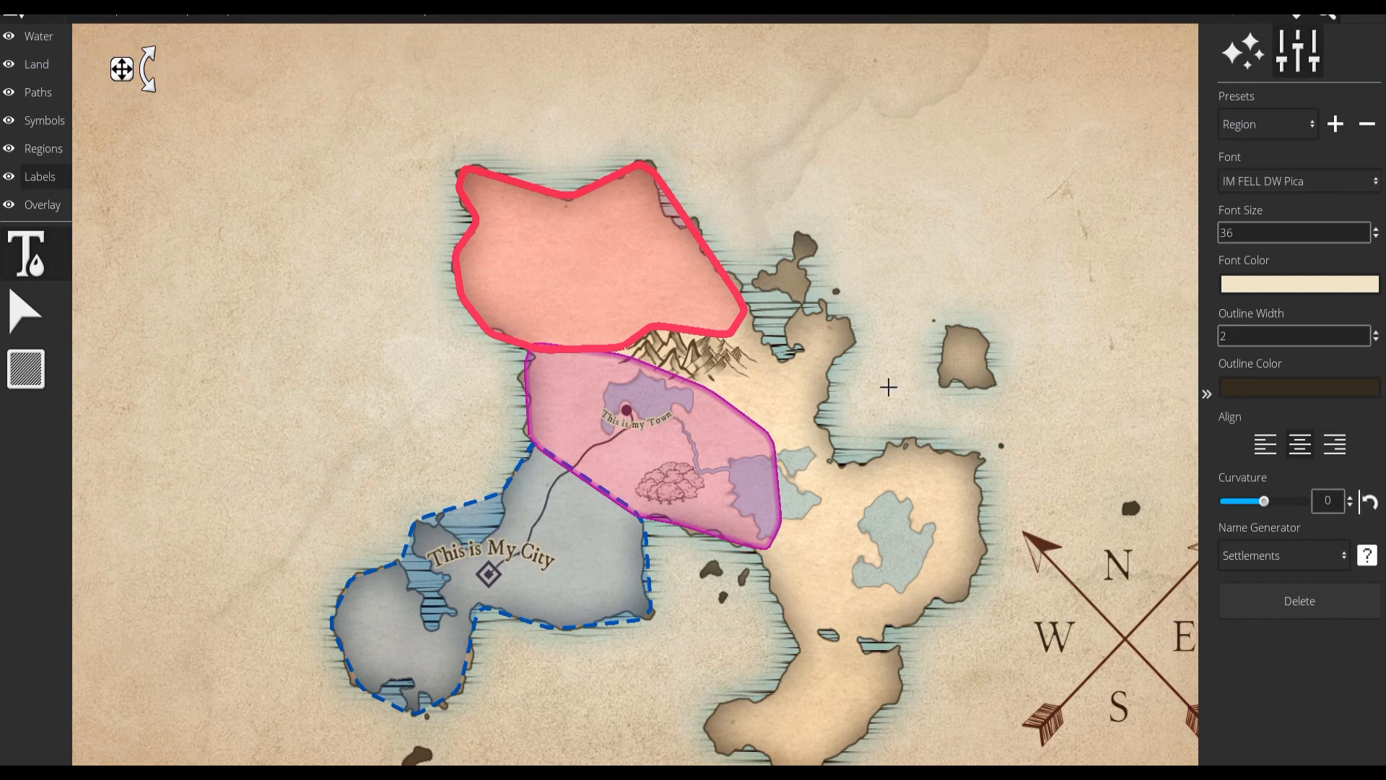
click(163, 72)
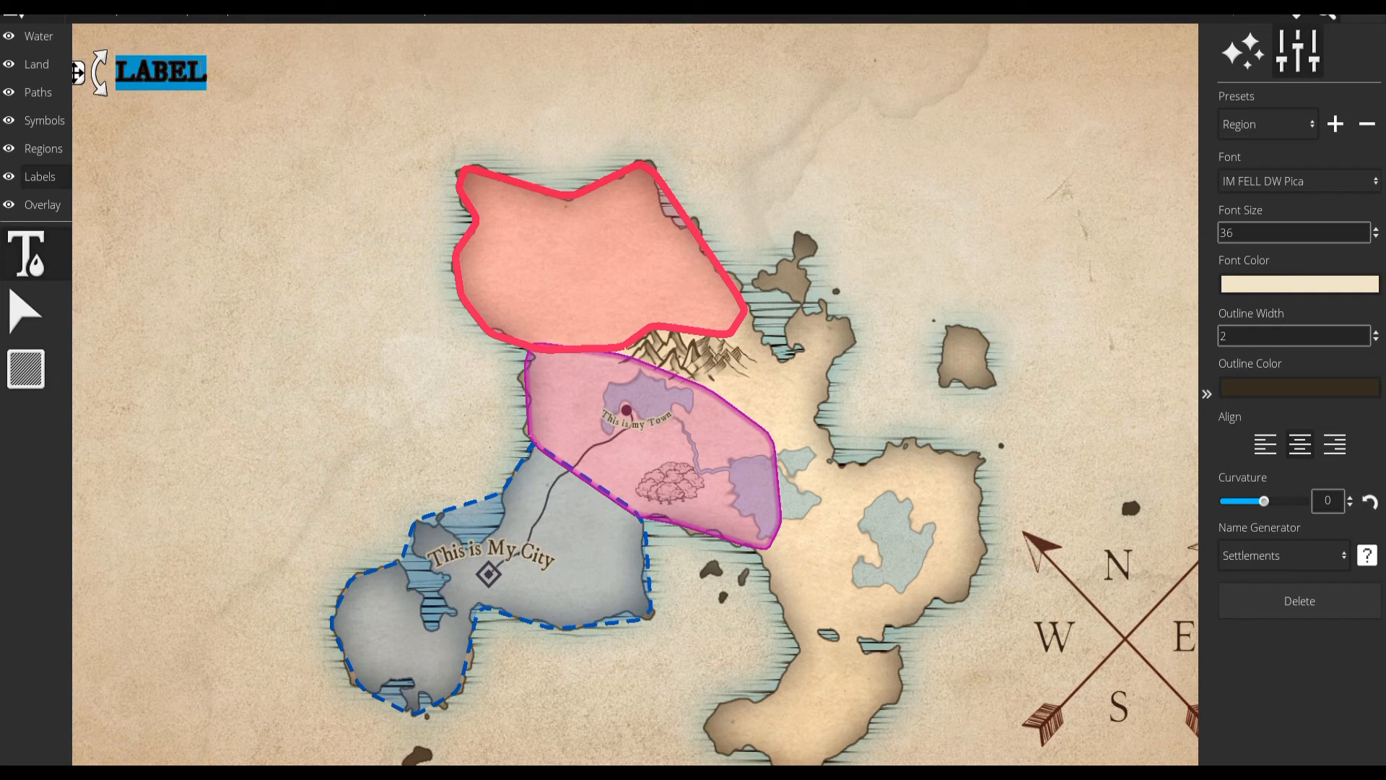
text(Map of Tutoria)
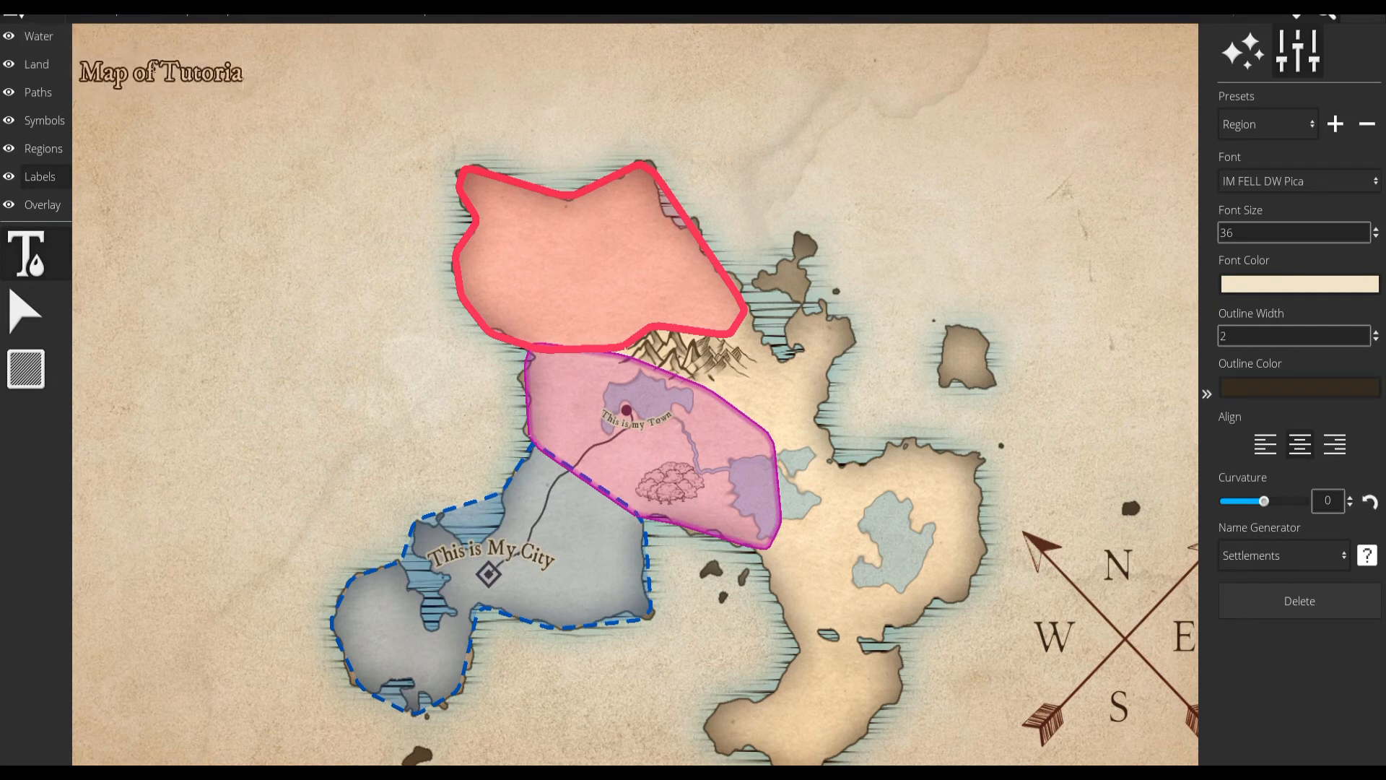
Discard the stray placeholder label and move the "Map of Tutoria" title to the centre above the red region.
click(308, 167)
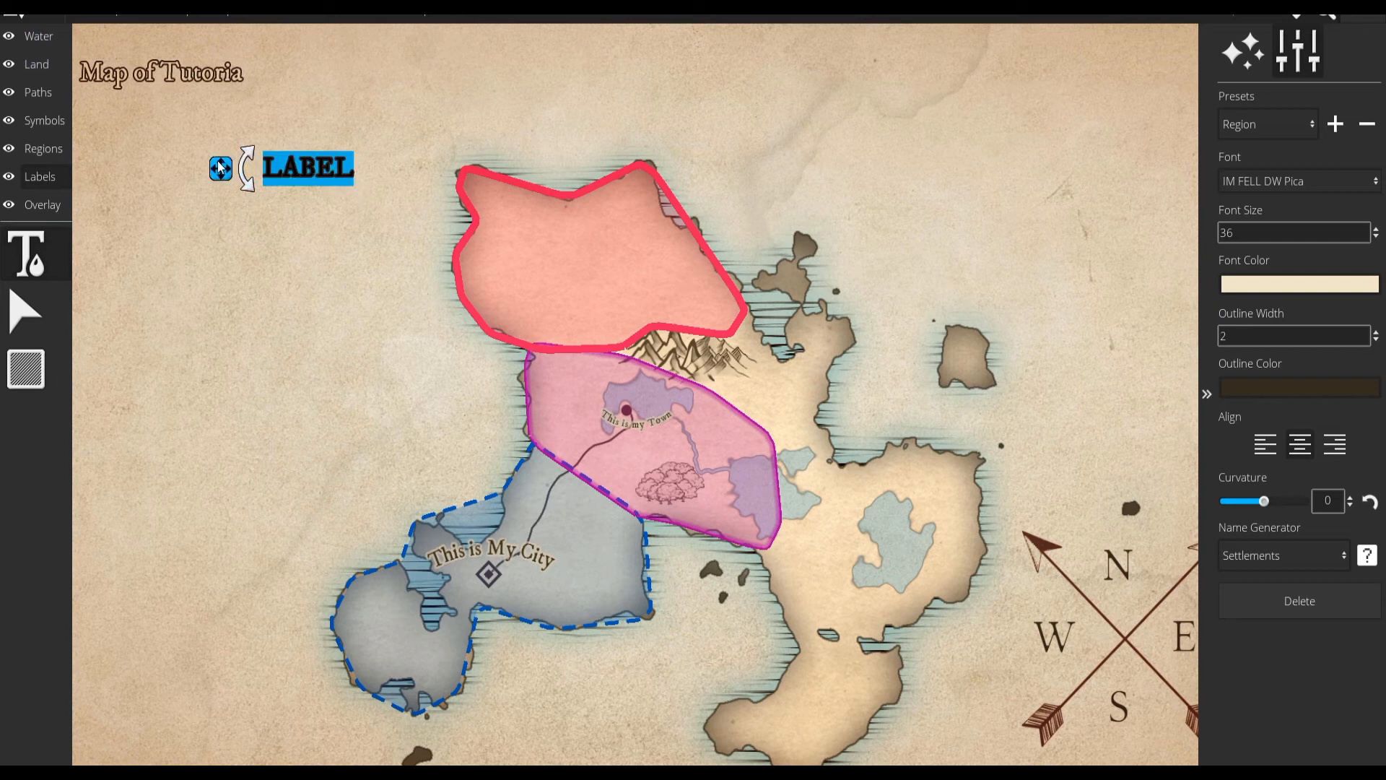
key(BackSpace)
click(39, 329)
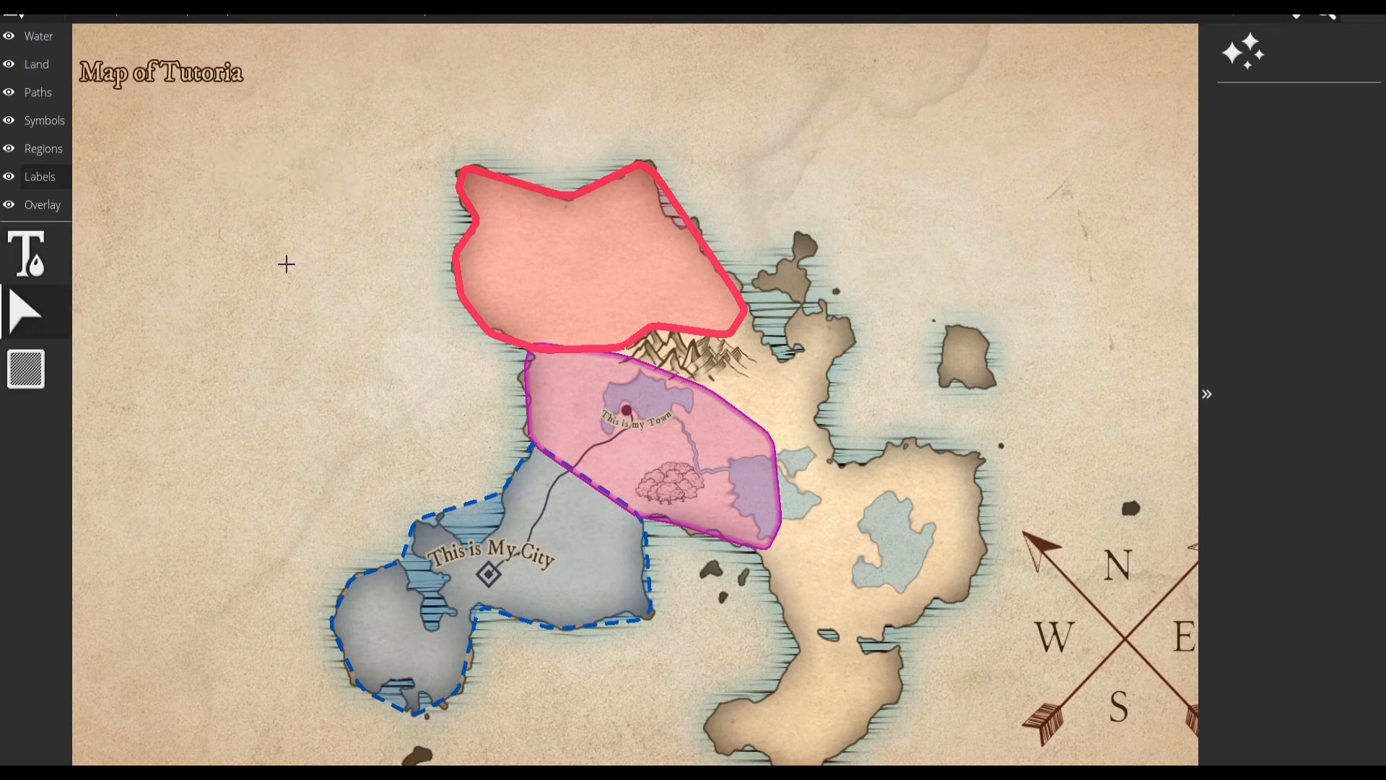
drag(91, 47, 288, 146)
drag(139, 88, 624, 88)
click(972, 126)
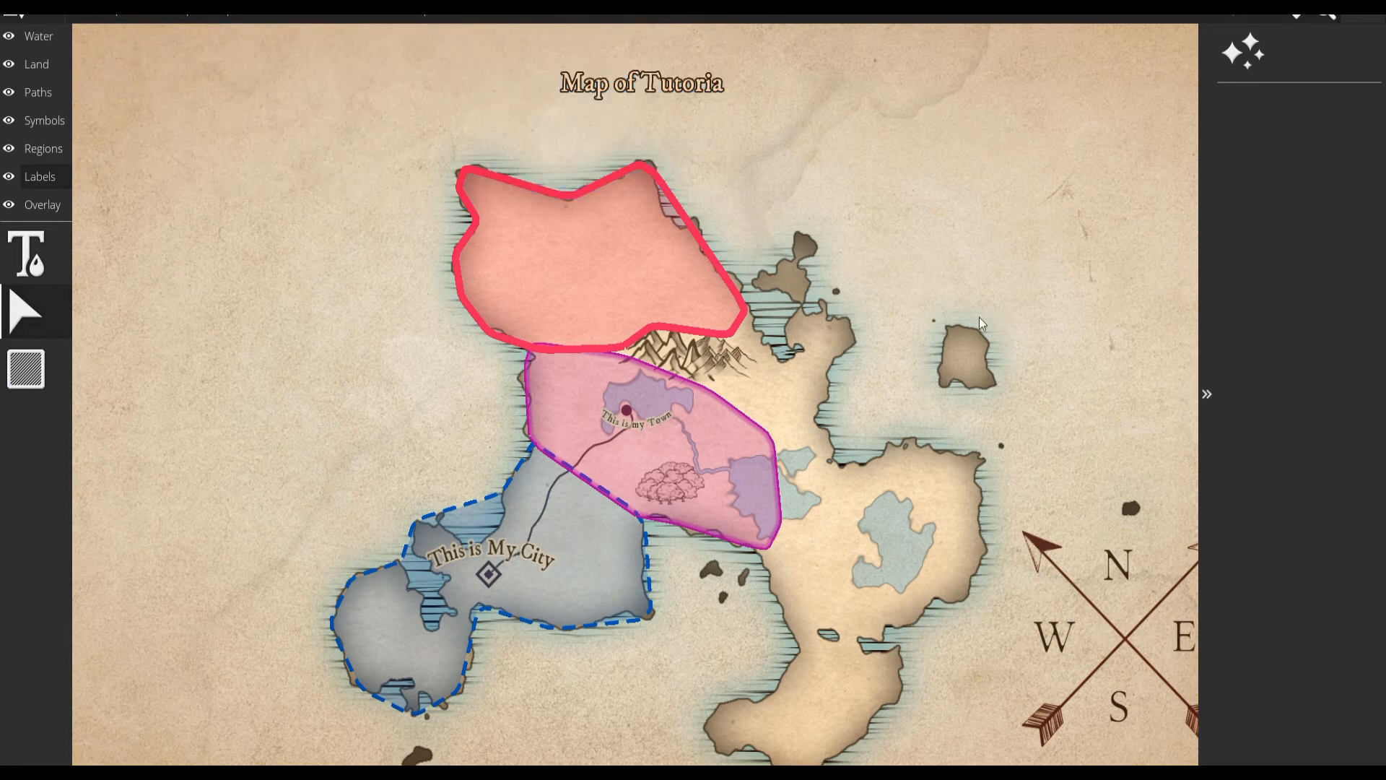
Draw a tall label box with the chequered border style in the map's empty southwest corner.
click(36, 376)
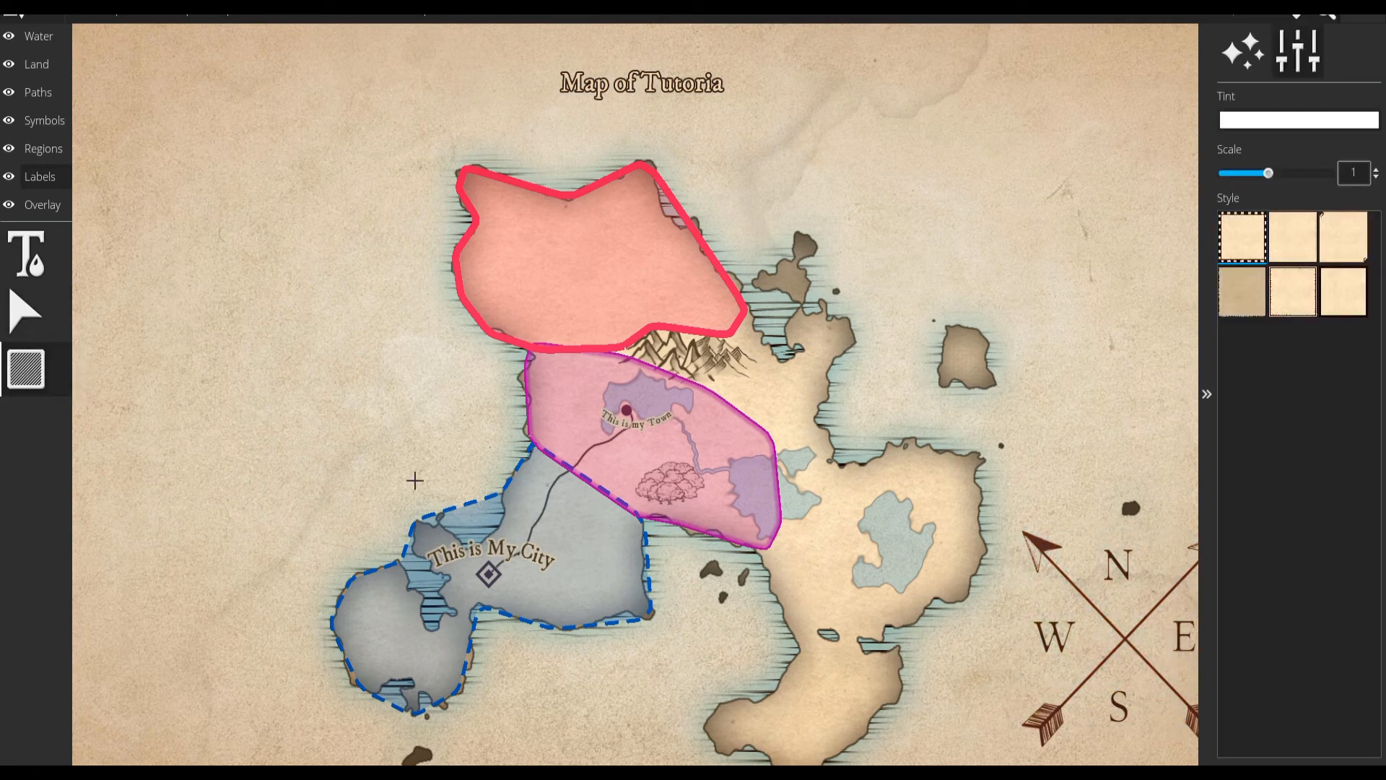
drag(83, 431, 300, 739)
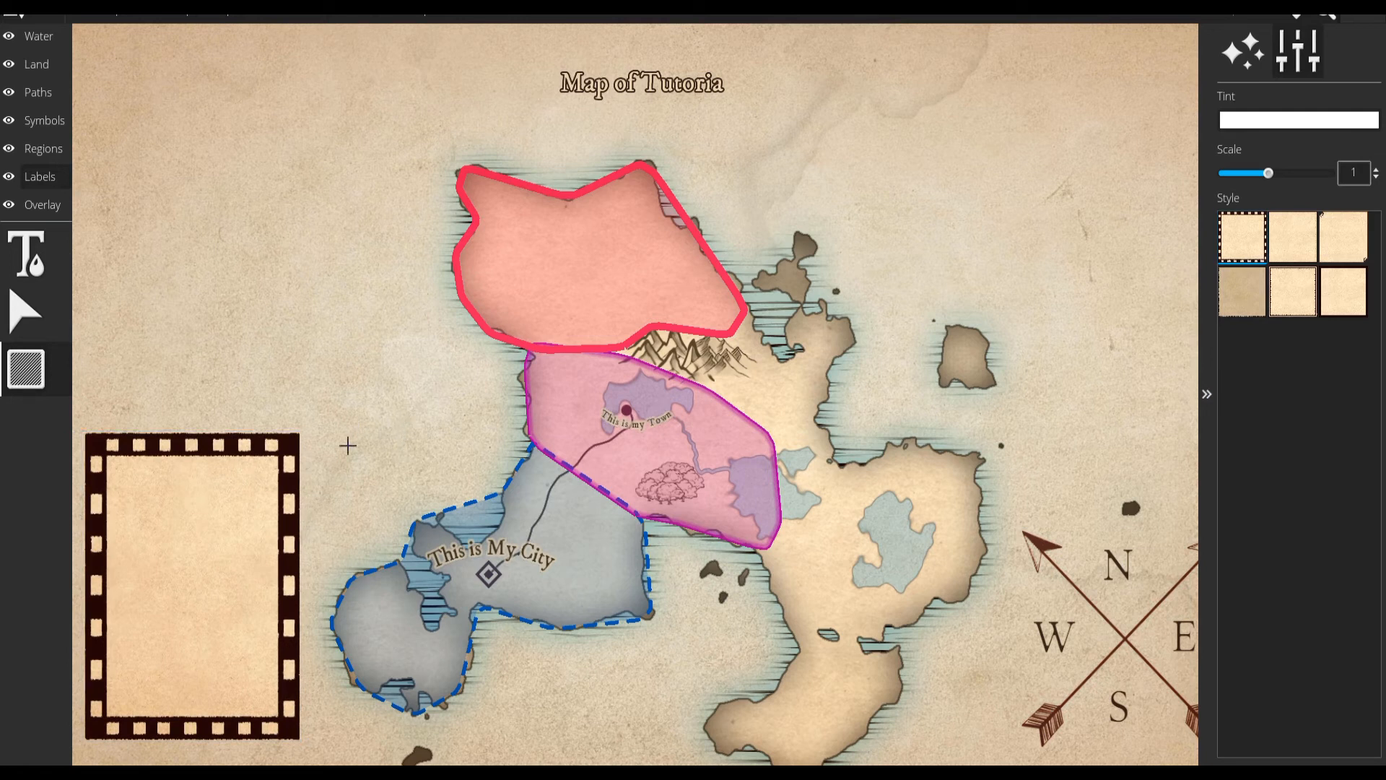
Overlay a Flat Hex grid on the map and change its pattern to Square.
click(42, 205)
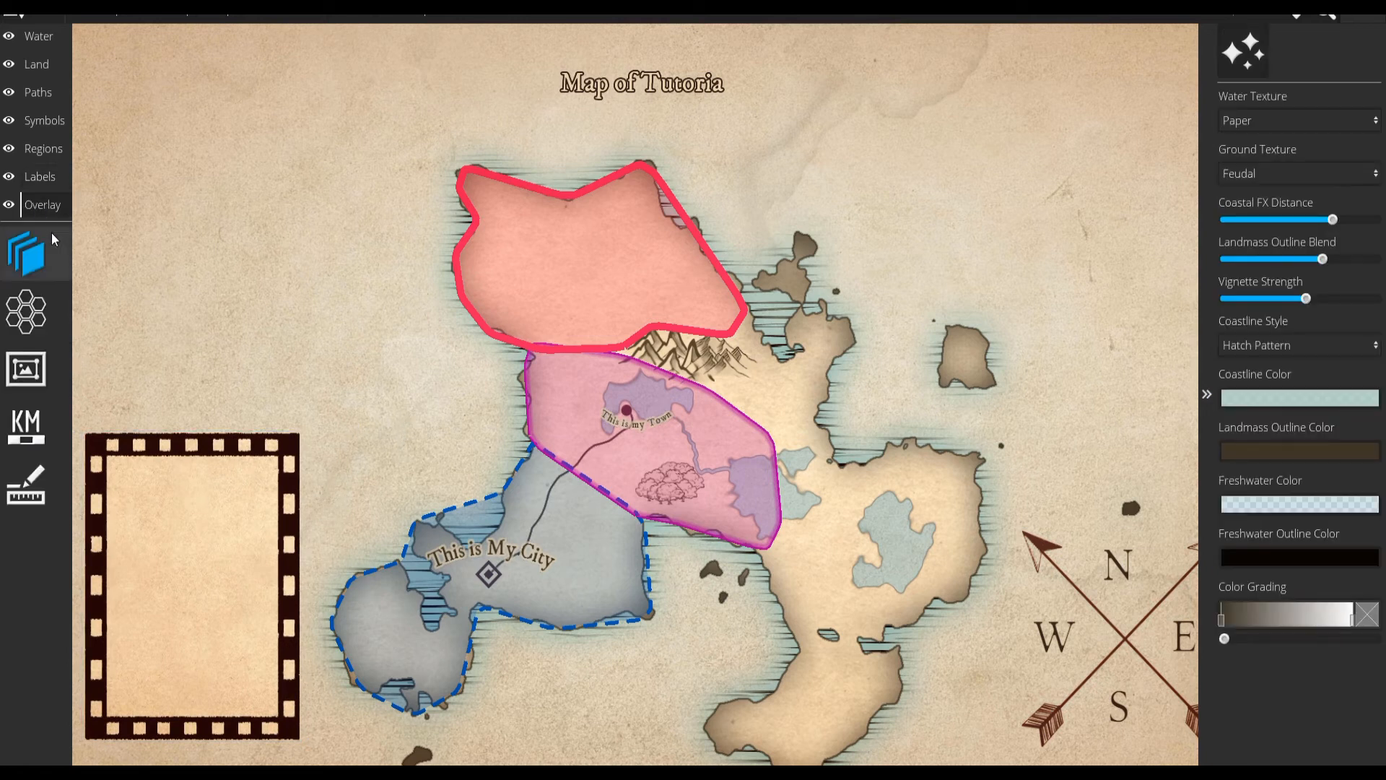
click(21, 269)
click(24, 318)
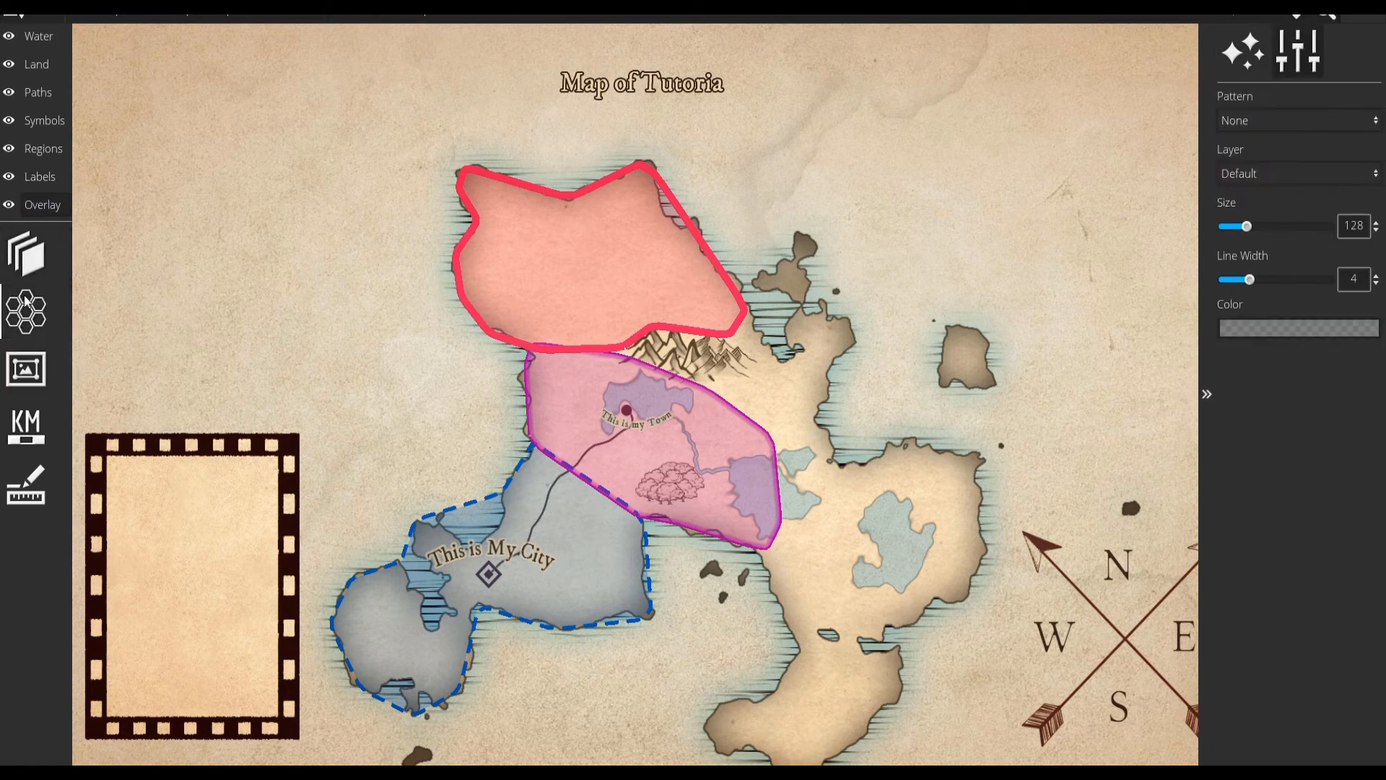
click(1244, 127)
click(1258, 179)
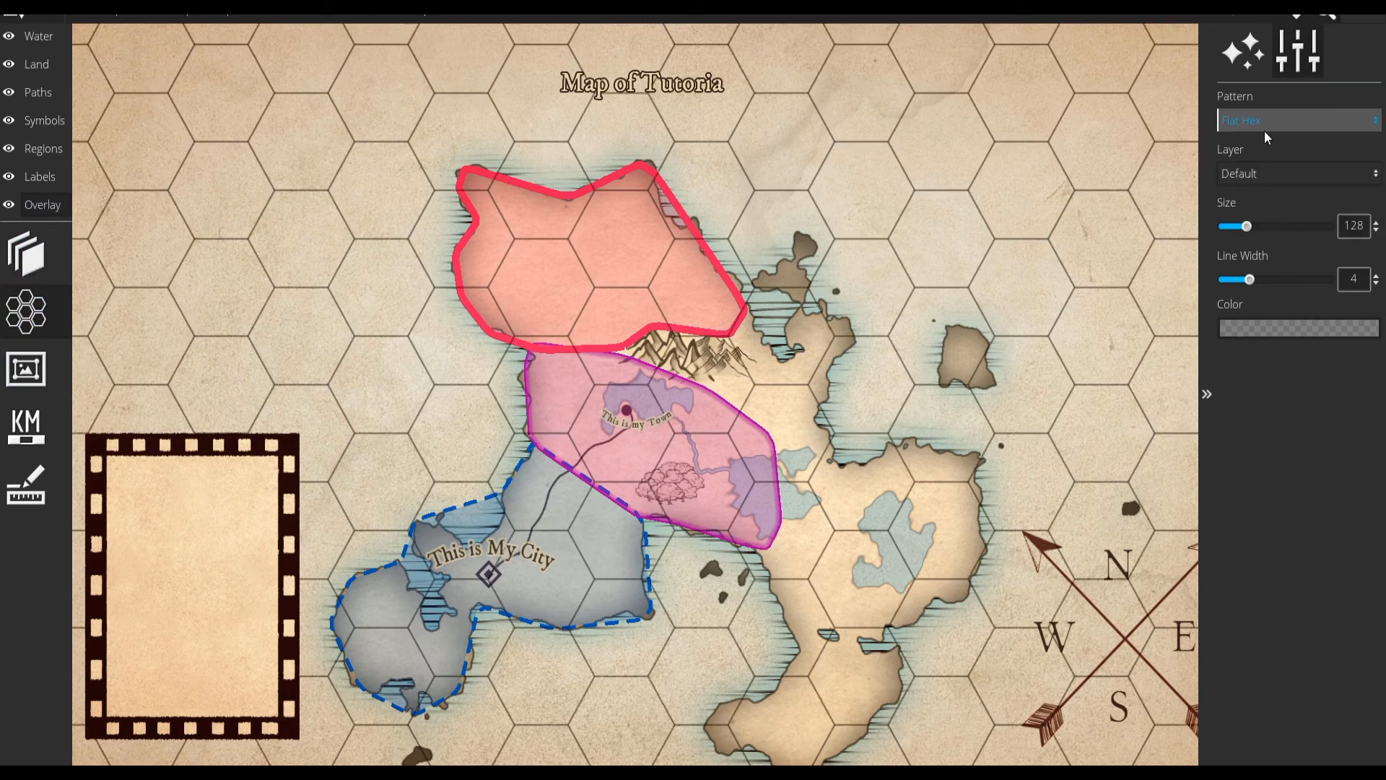
click(1263, 128)
click(1268, 166)
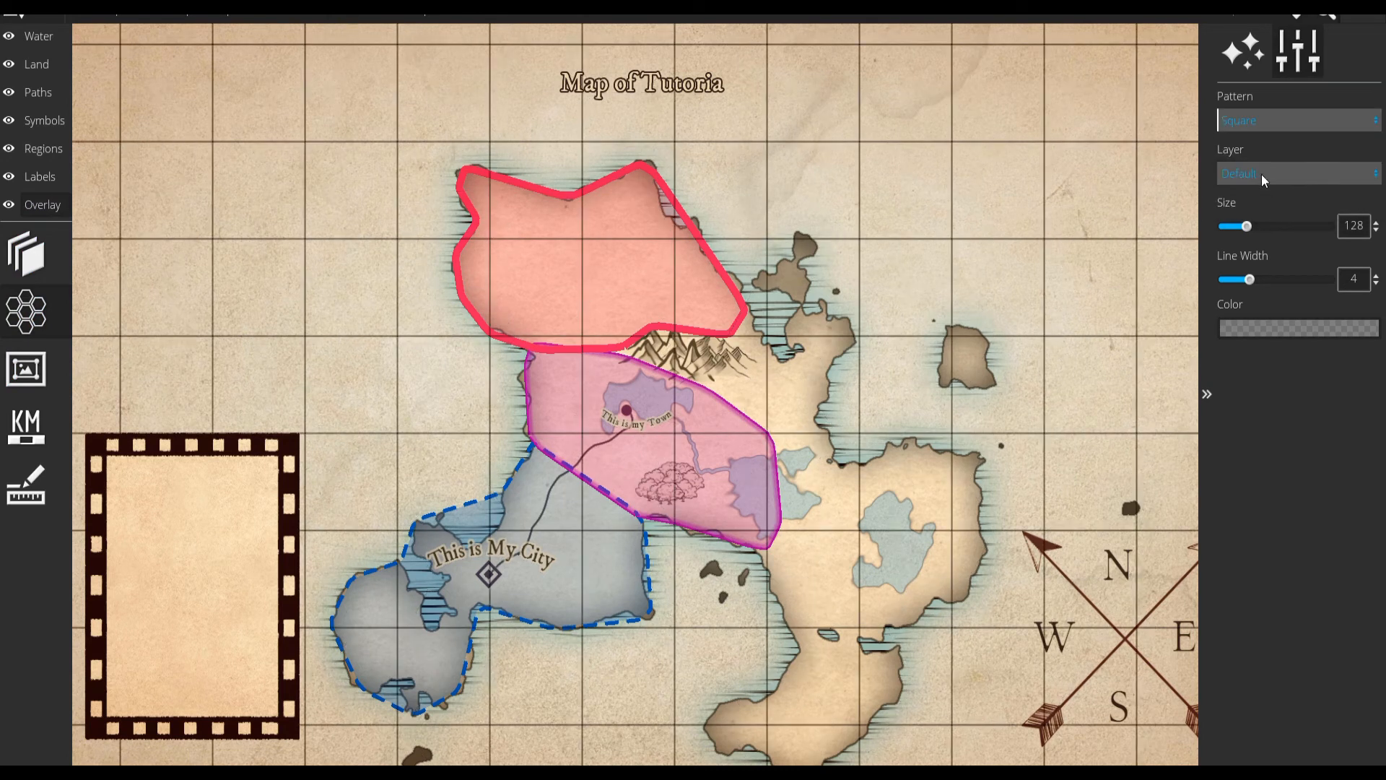
Change the grid pattern to Pointed Hex and reduce its size to 16.
click(1263, 122)
click(1266, 207)
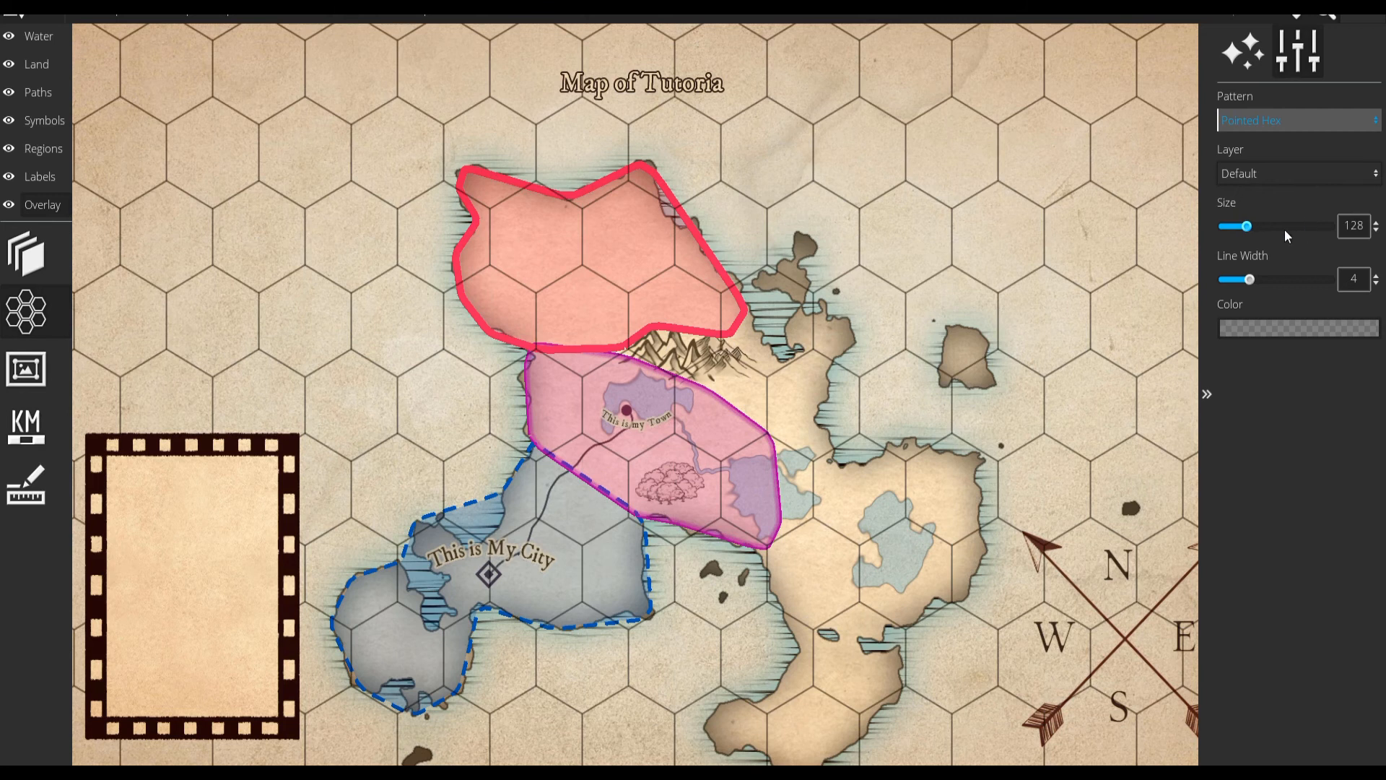
drag(1245, 226, 1201, 228)
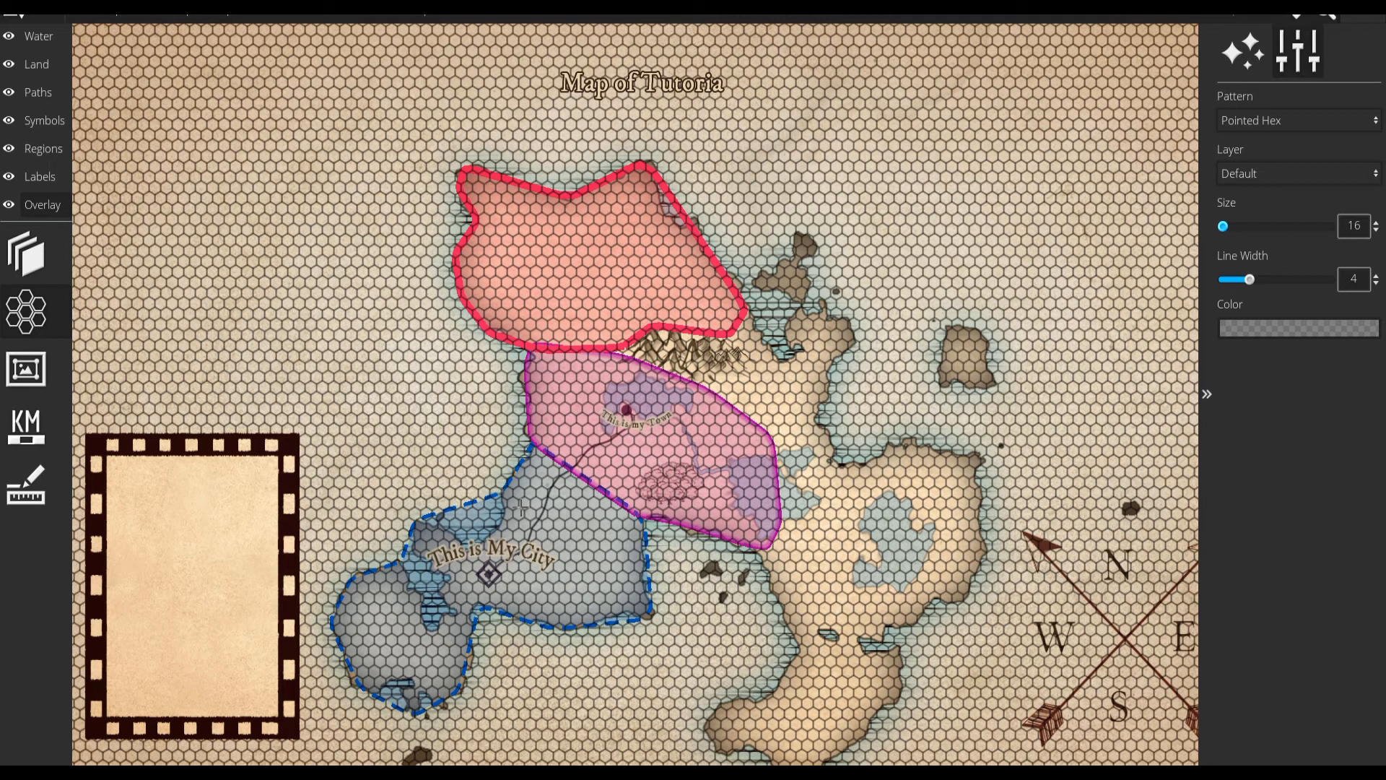
Measure the distance from the city label northeast to the magenta region's border.
click(25, 484)
drag(518, 562, 593, 479)
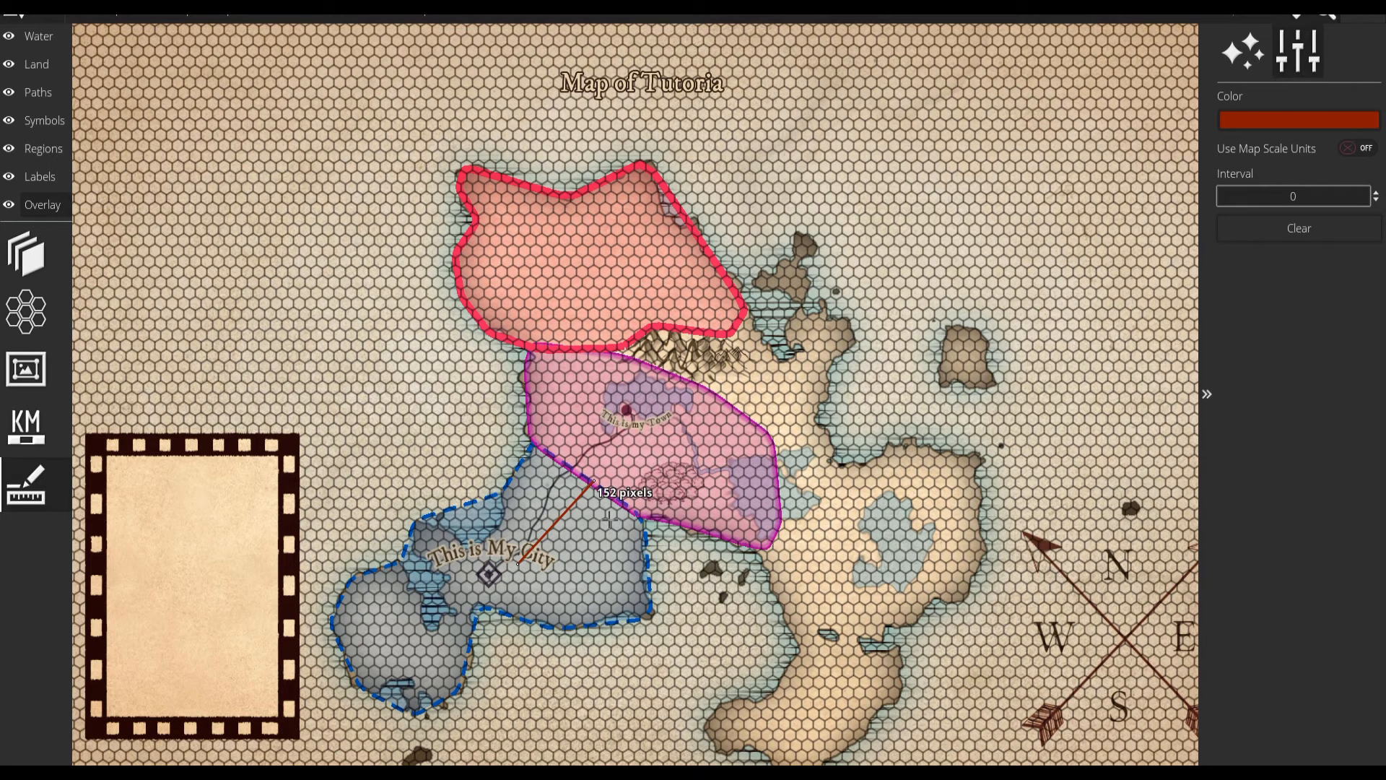
Remove the hex grid overlay by setting its pattern to None.
click(1279, 123)
click(1260, 146)
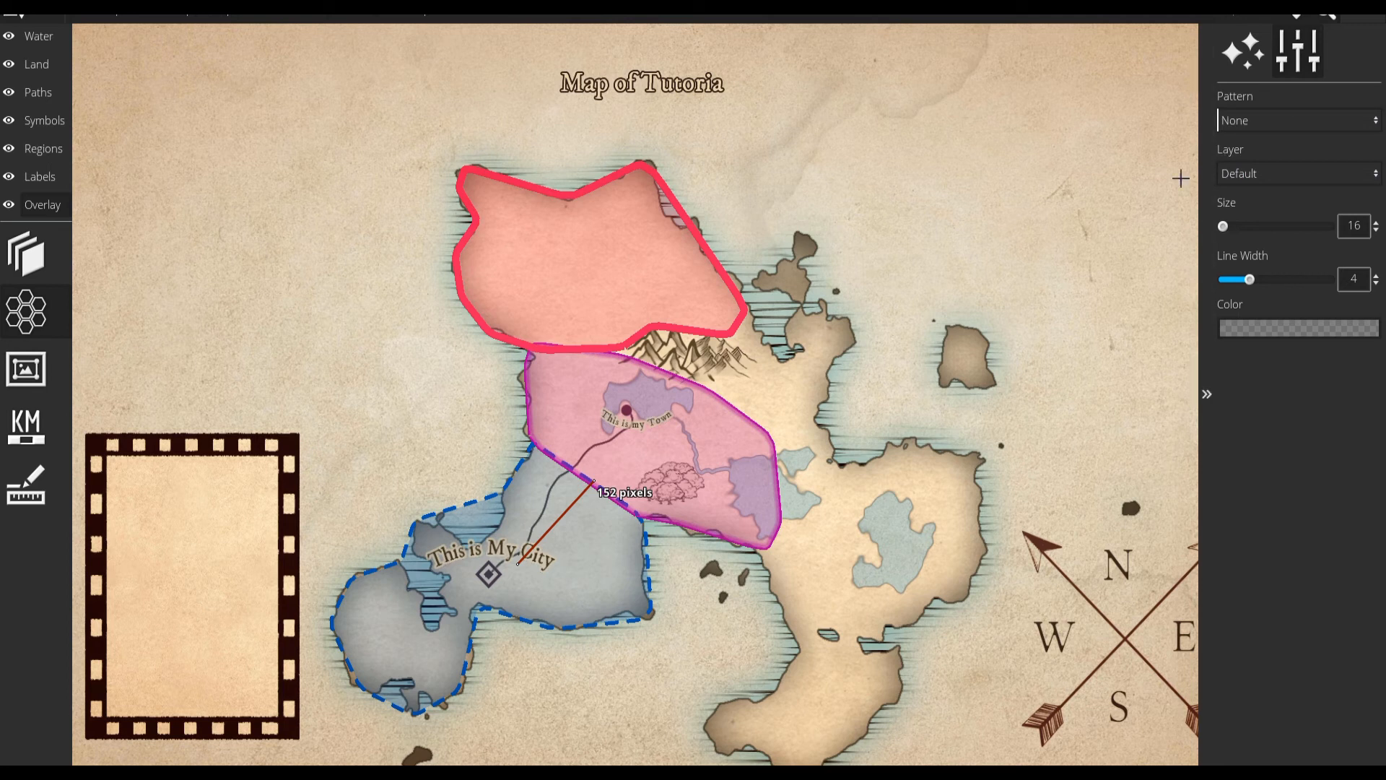
Check the map scale settings and turn on map scale units for the distance measurement.
click(47, 479)
click(50, 446)
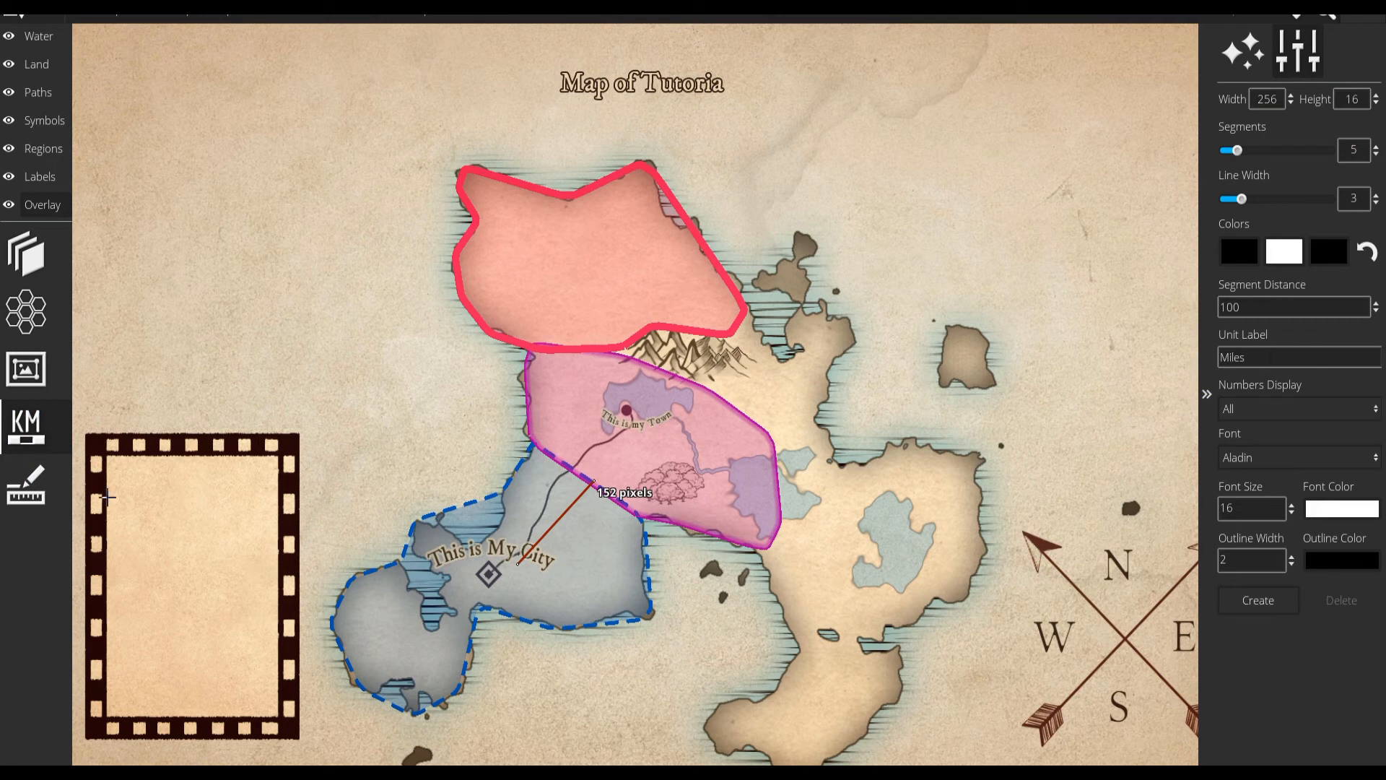
click(28, 484)
click(1361, 148)
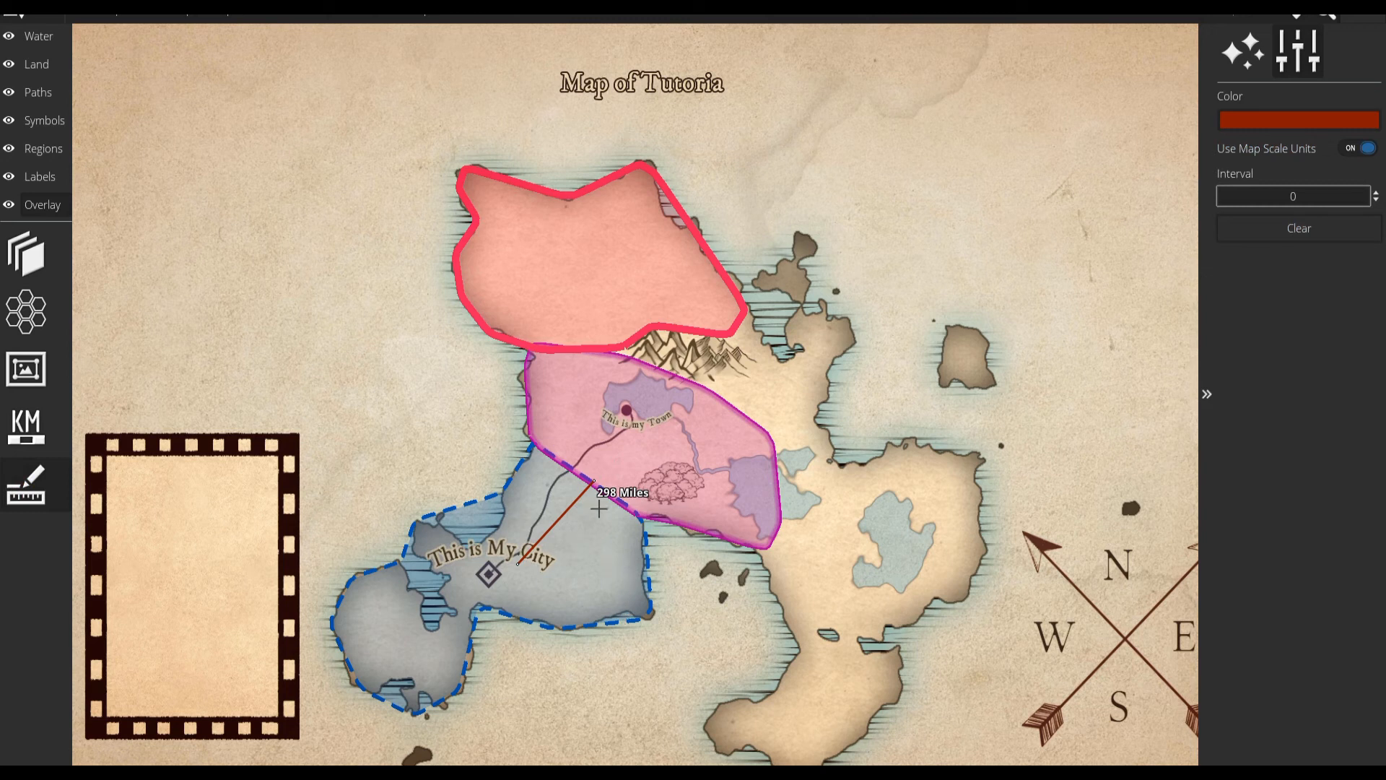
Measure a multi-point route from the road south of the dashed border, across the border and below the town, to the forest.
scroll(603, 514, up, 5)
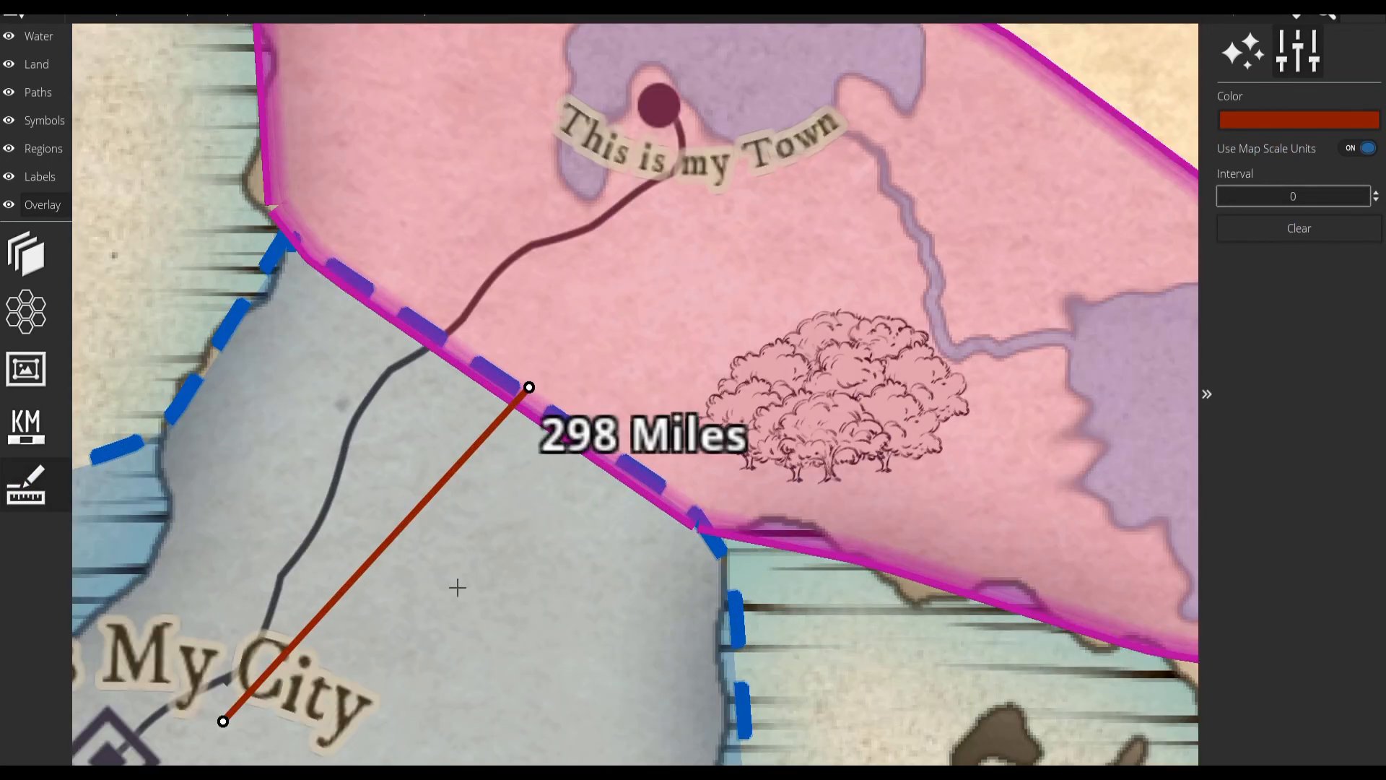
drag(365, 414, 655, 435)
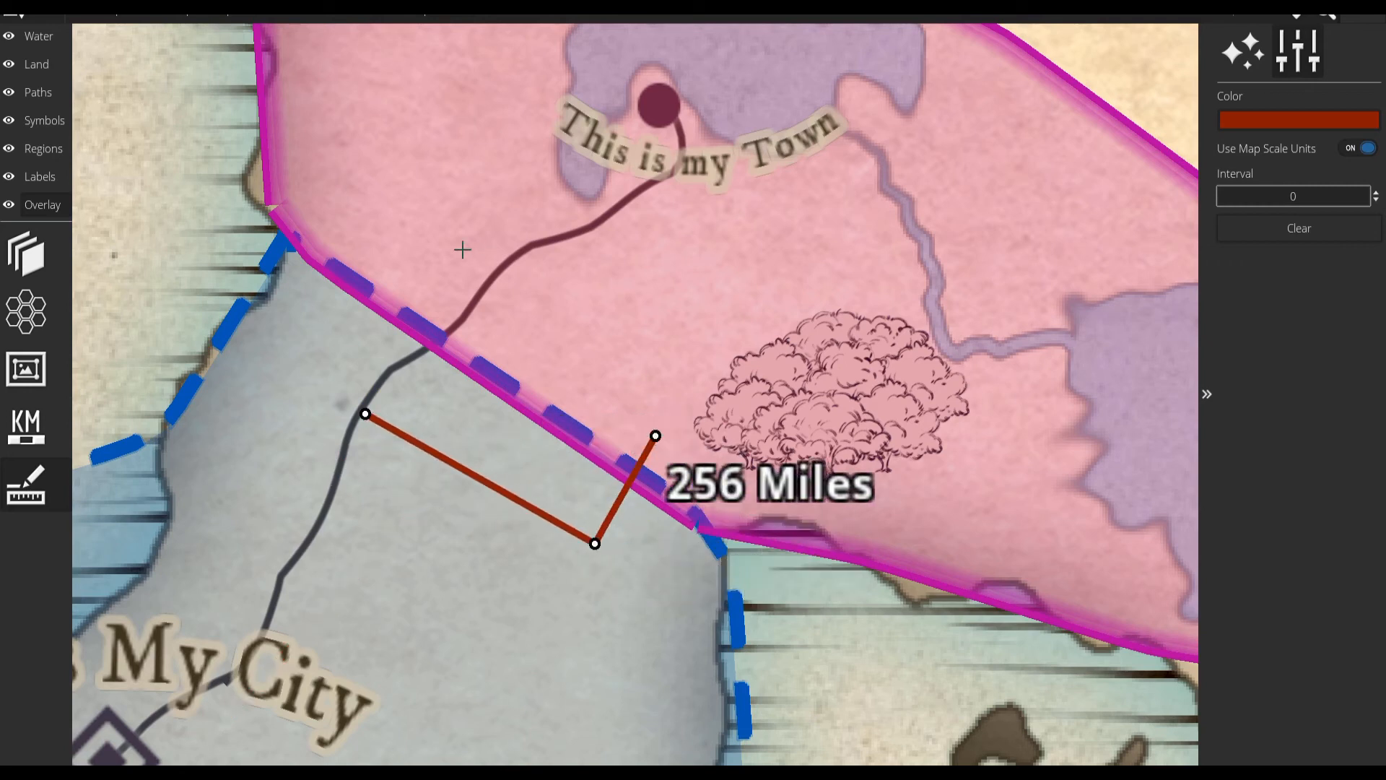
click(445, 276)
click(621, 221)
click(773, 243)
click(773, 368)
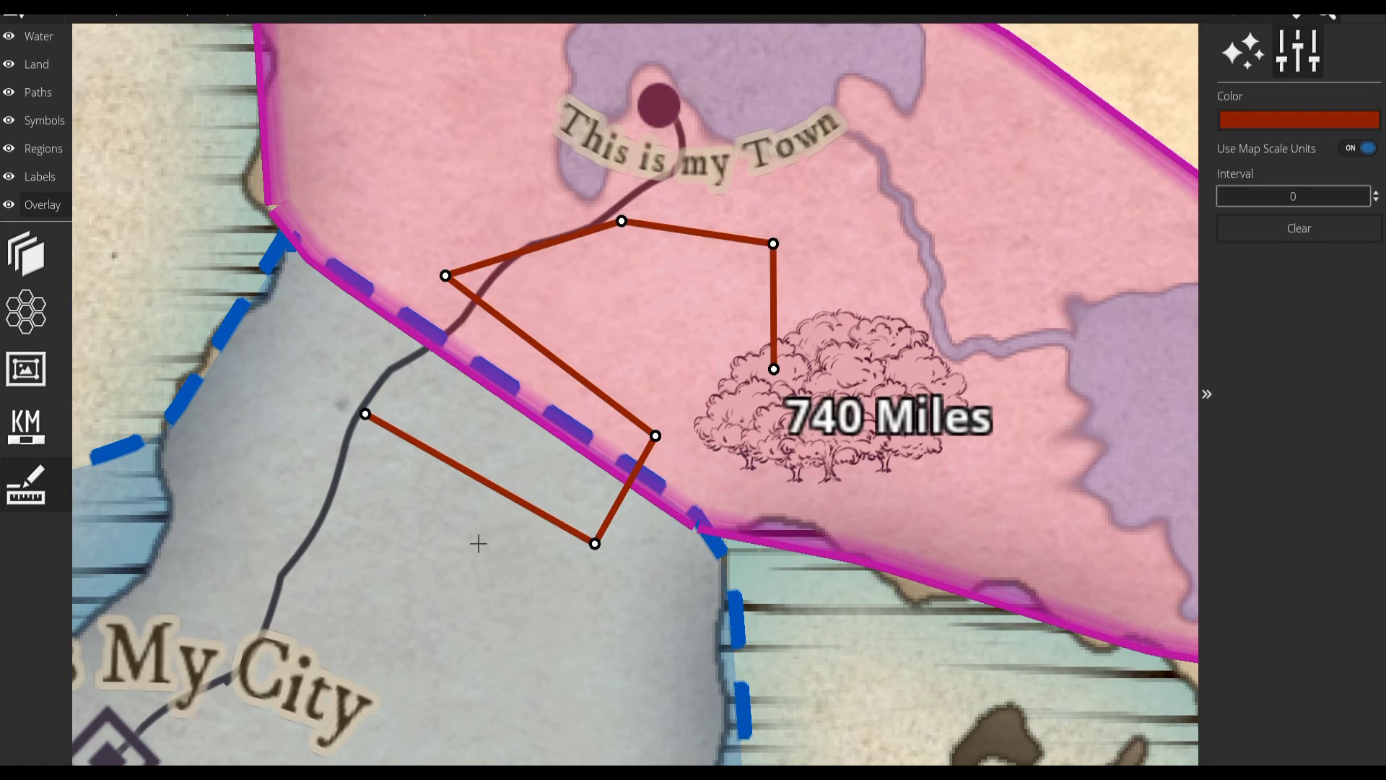
scroll(549, 484, down, 3)
scroll(546, 481, down, 3)
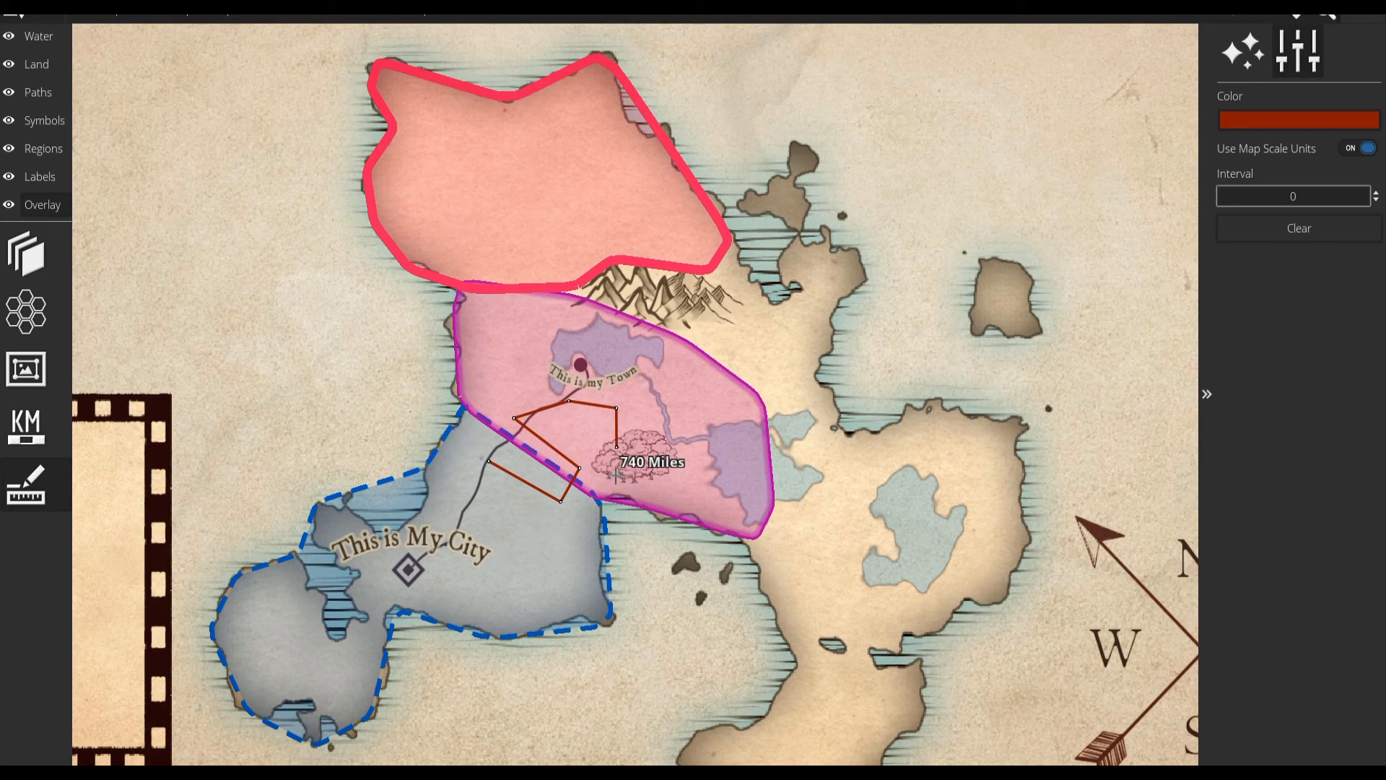
Review the trace image, distance measurement and map scale overlay settings, including the trace image's blend mode.
click(26, 254)
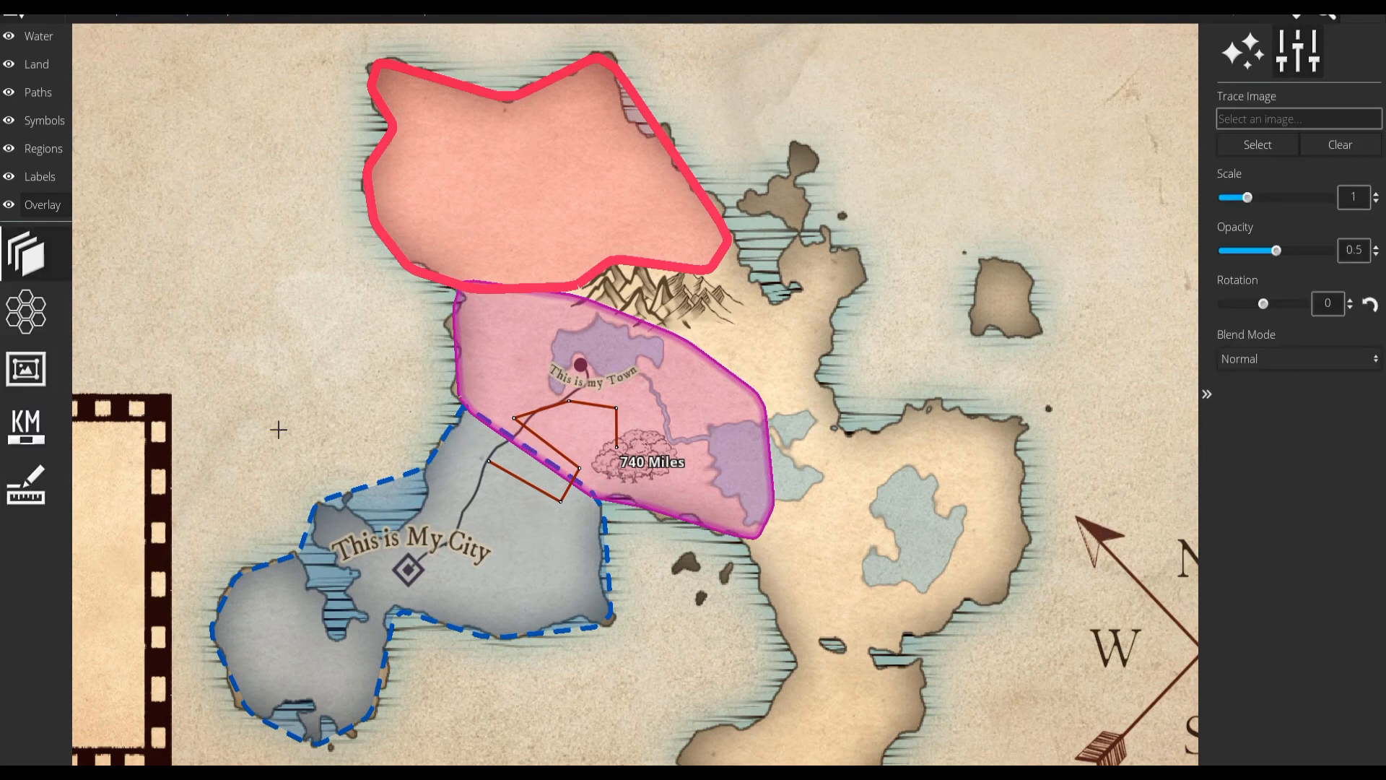
click(1275, 354)
click(1274, 353)
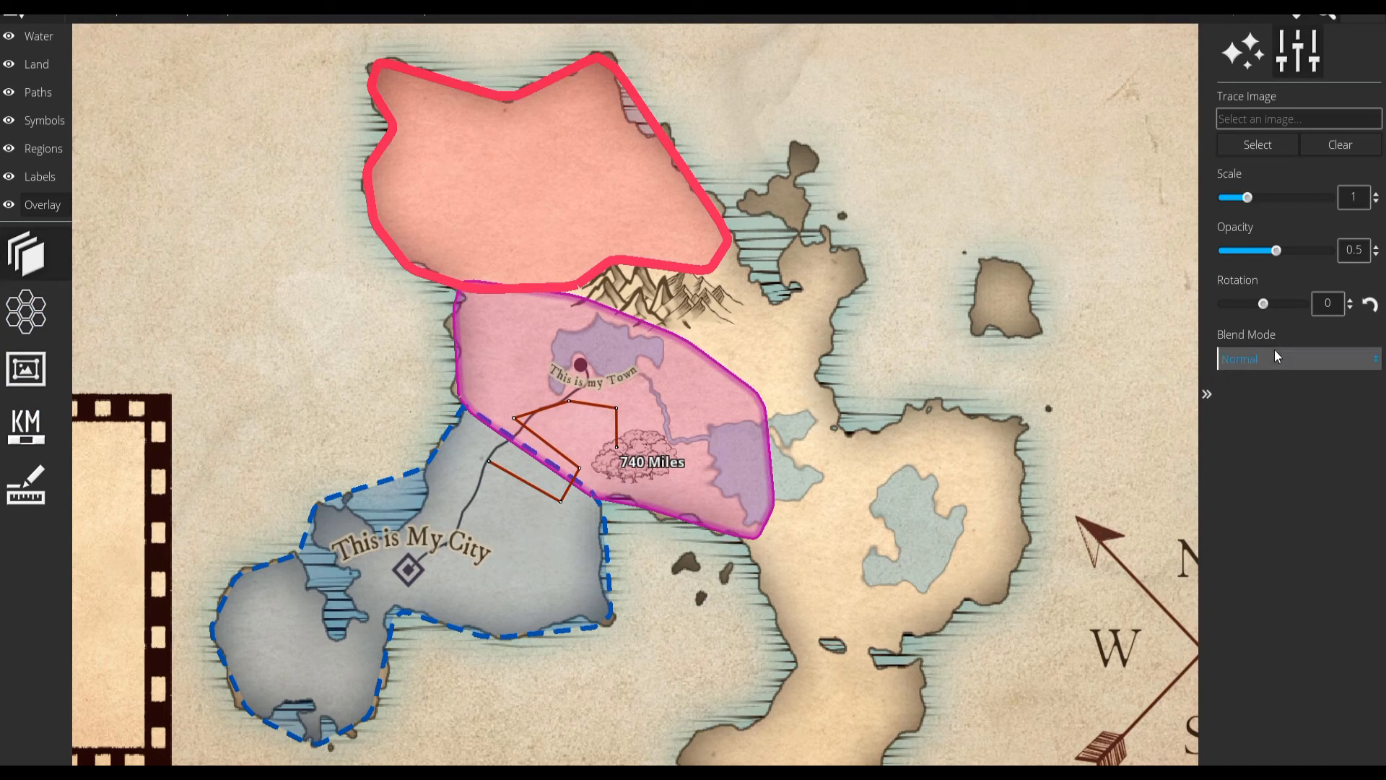
click(26, 484)
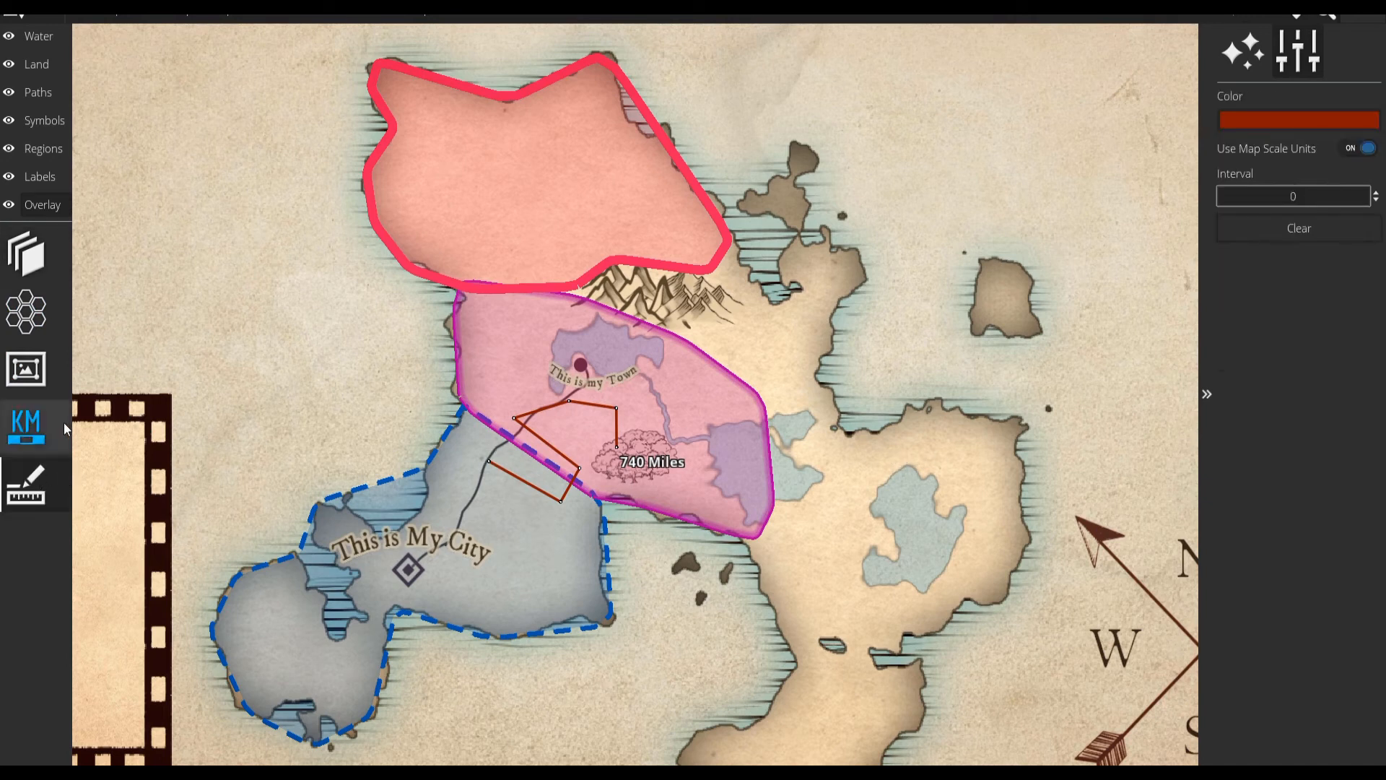
click(26, 425)
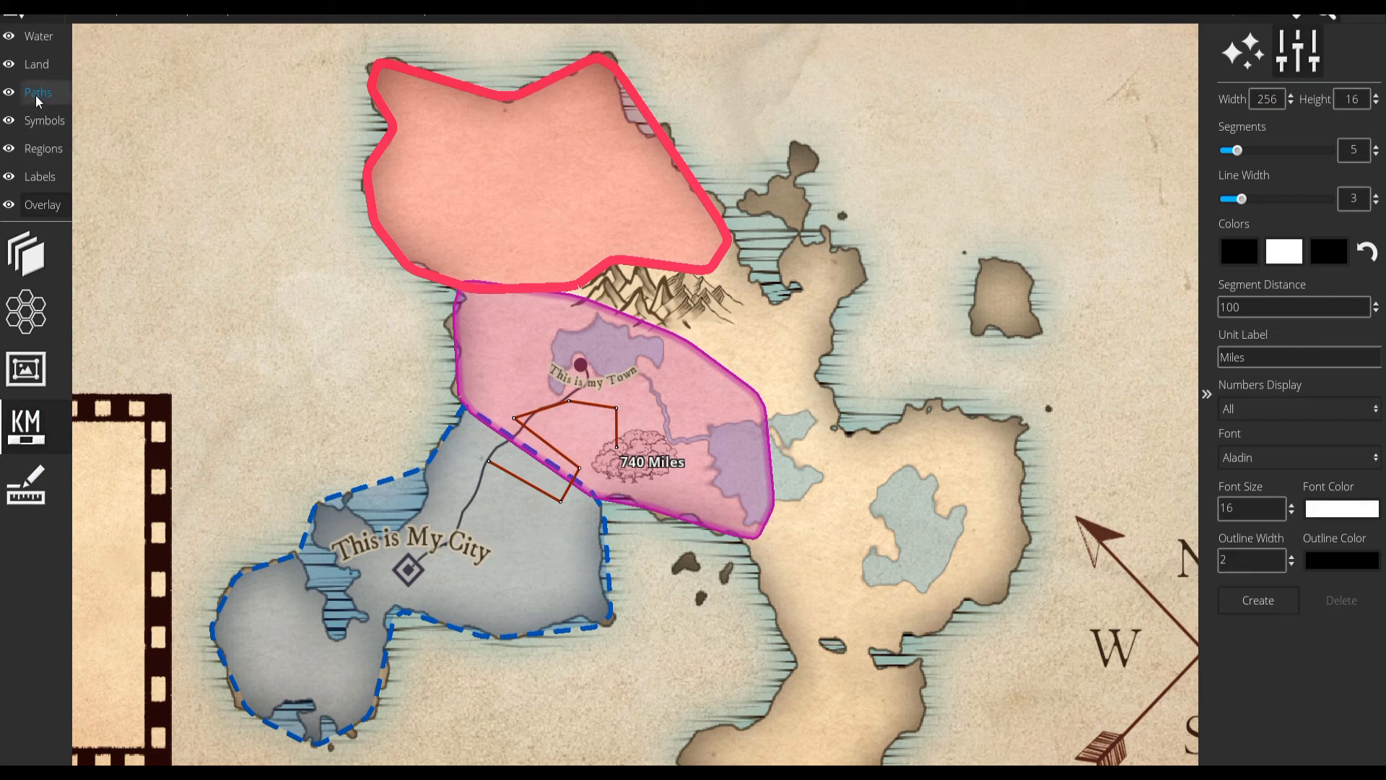
Examine the default and custom asset packs available to load.
click(314, 15)
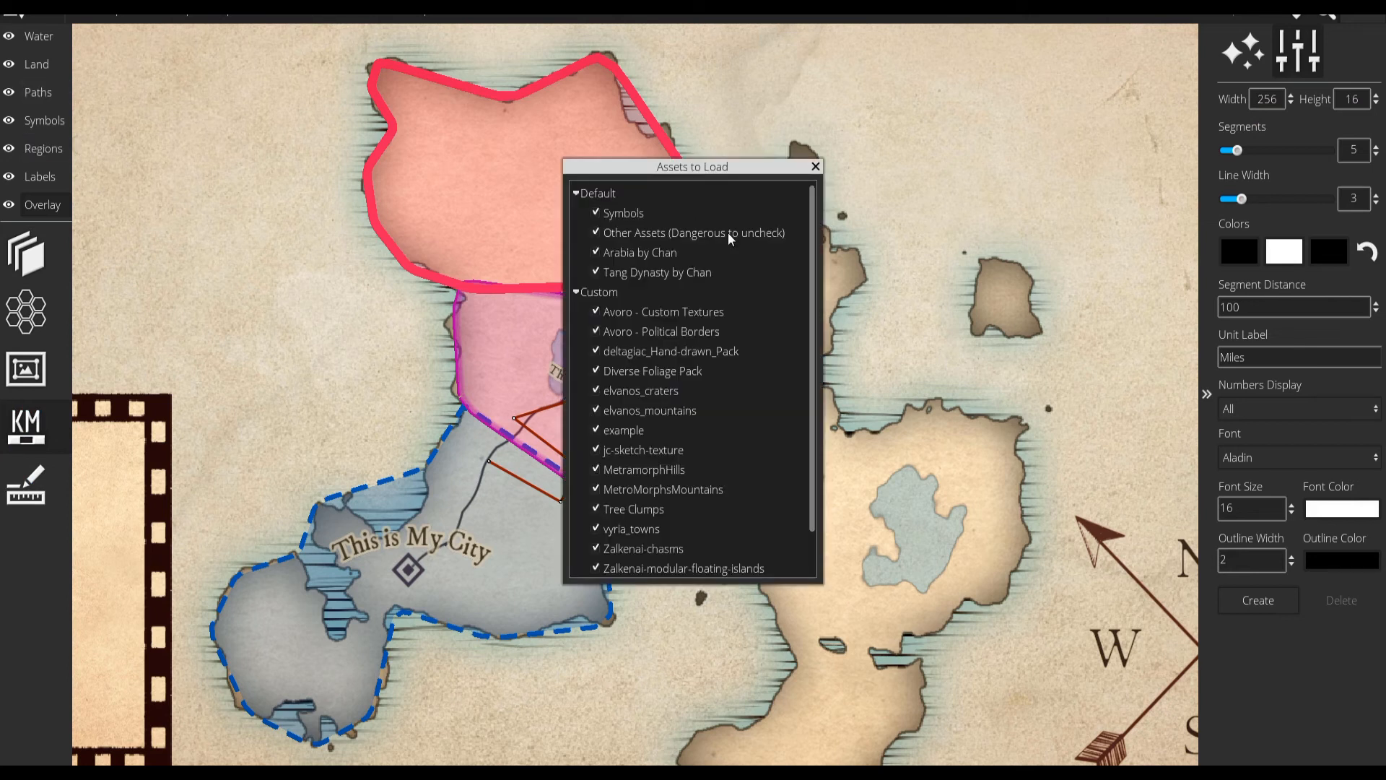
drag(714, 168, 760, 122)
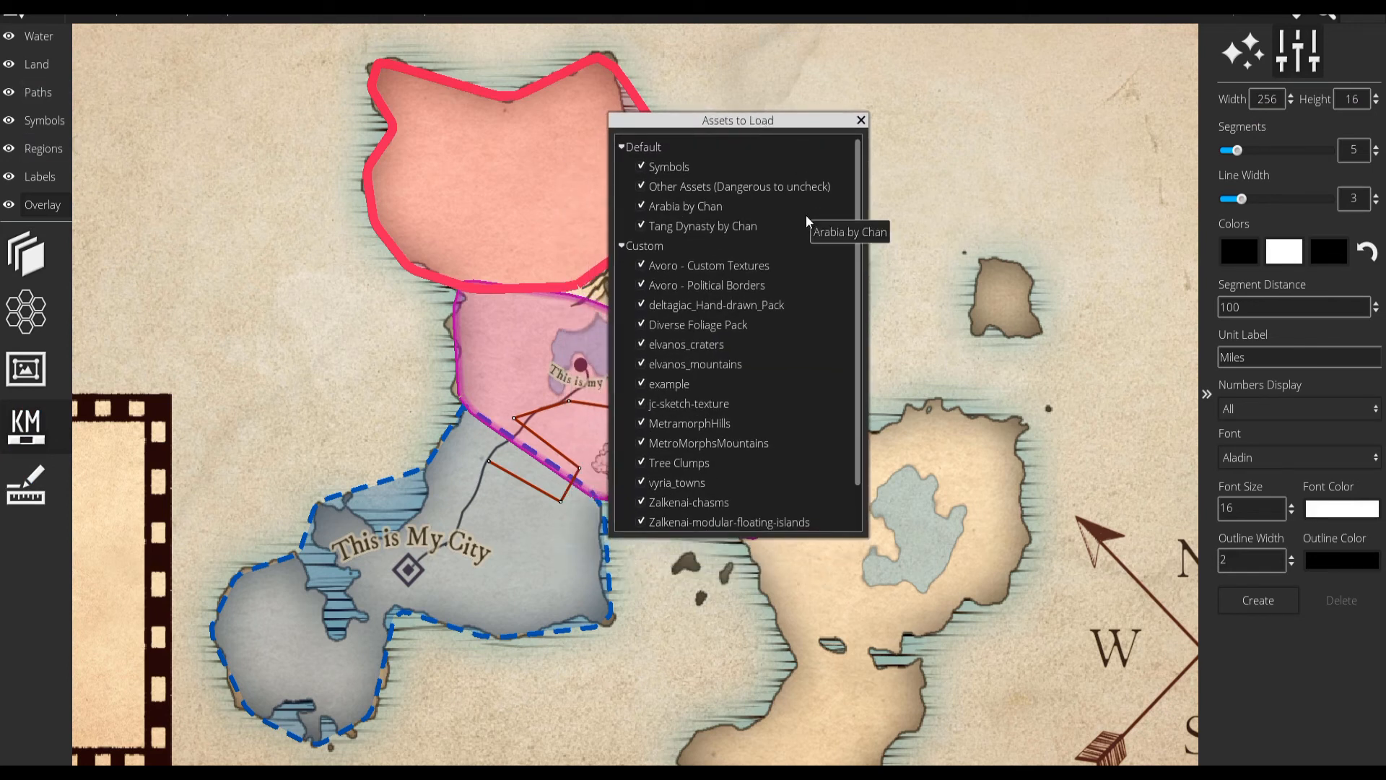
scroll(807, 228, down, 1)
scroll(777, 354, up, 1)
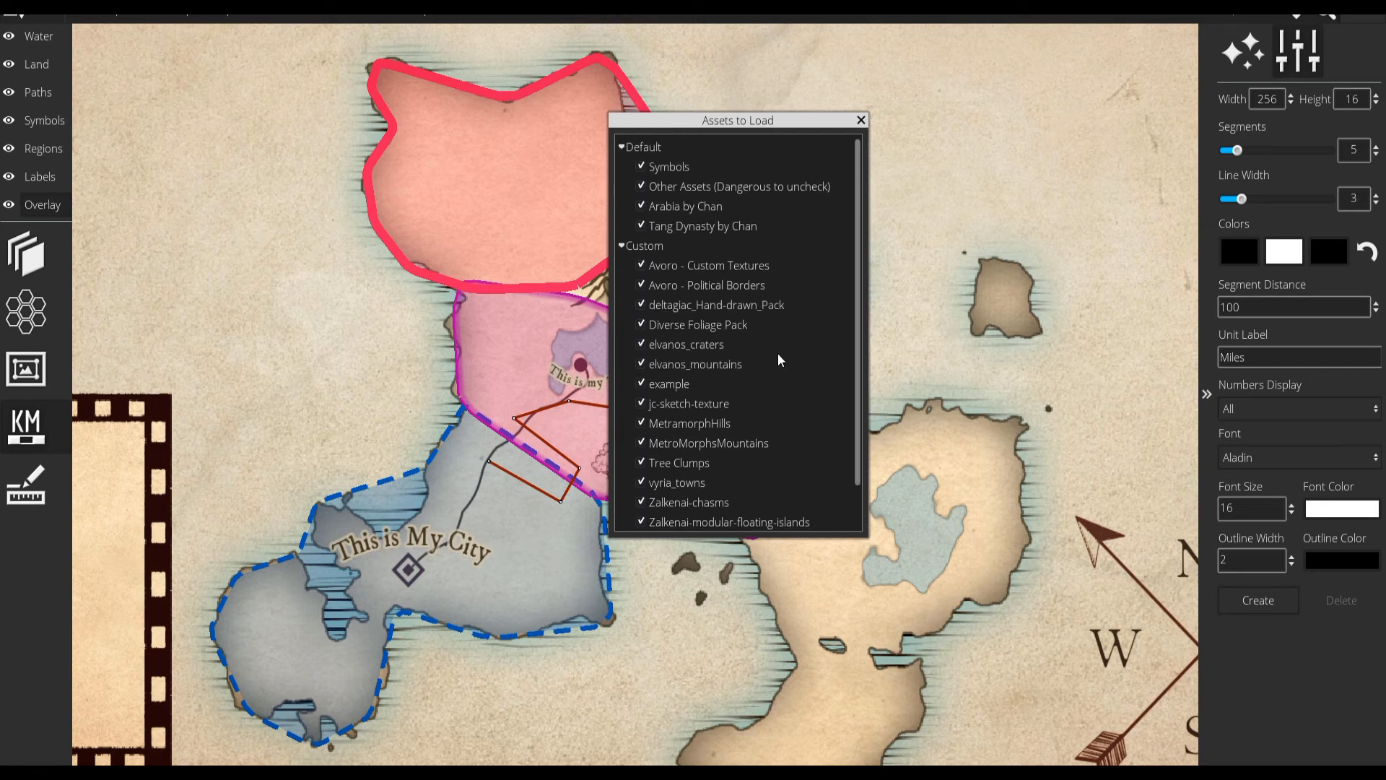
click(860, 119)
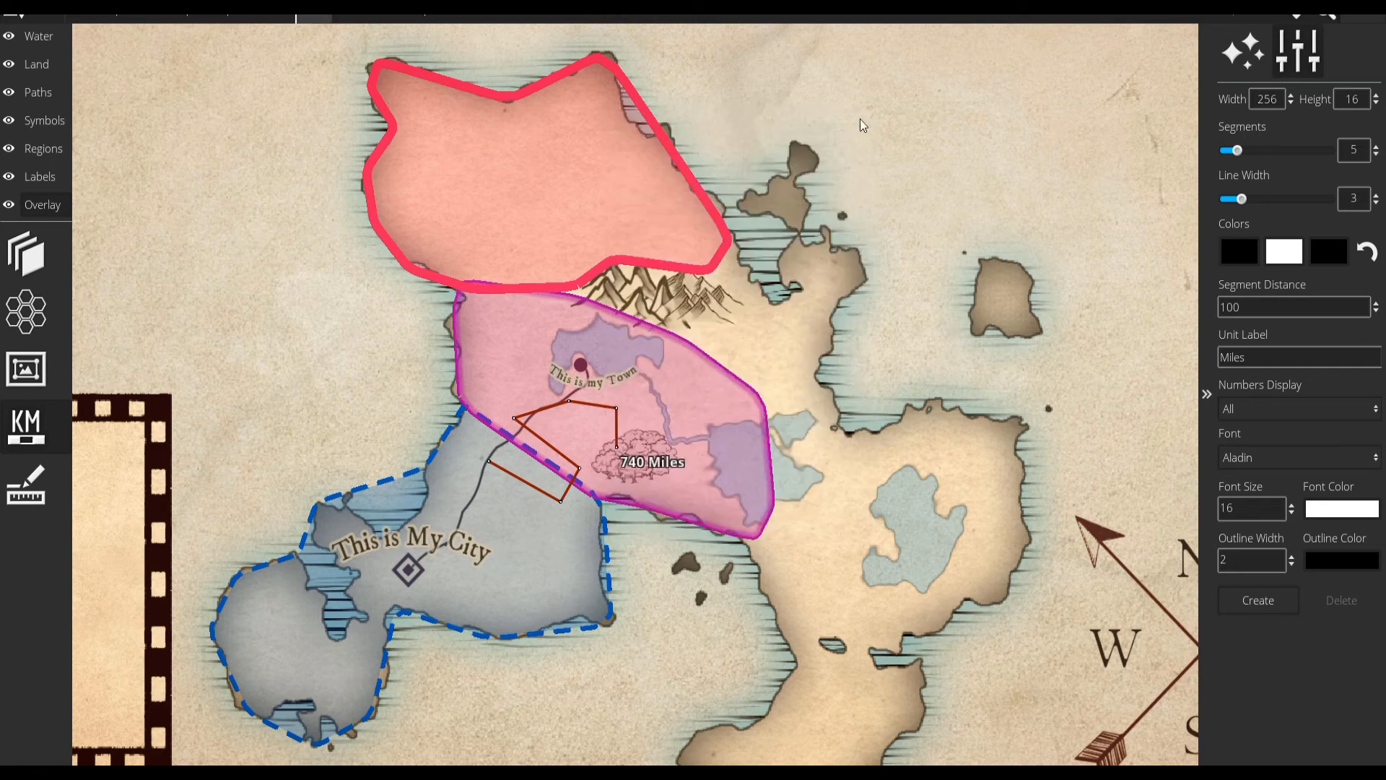
Switch to placing symbols and choose the Modular Floating Islands symbol set.
click(63, 276)
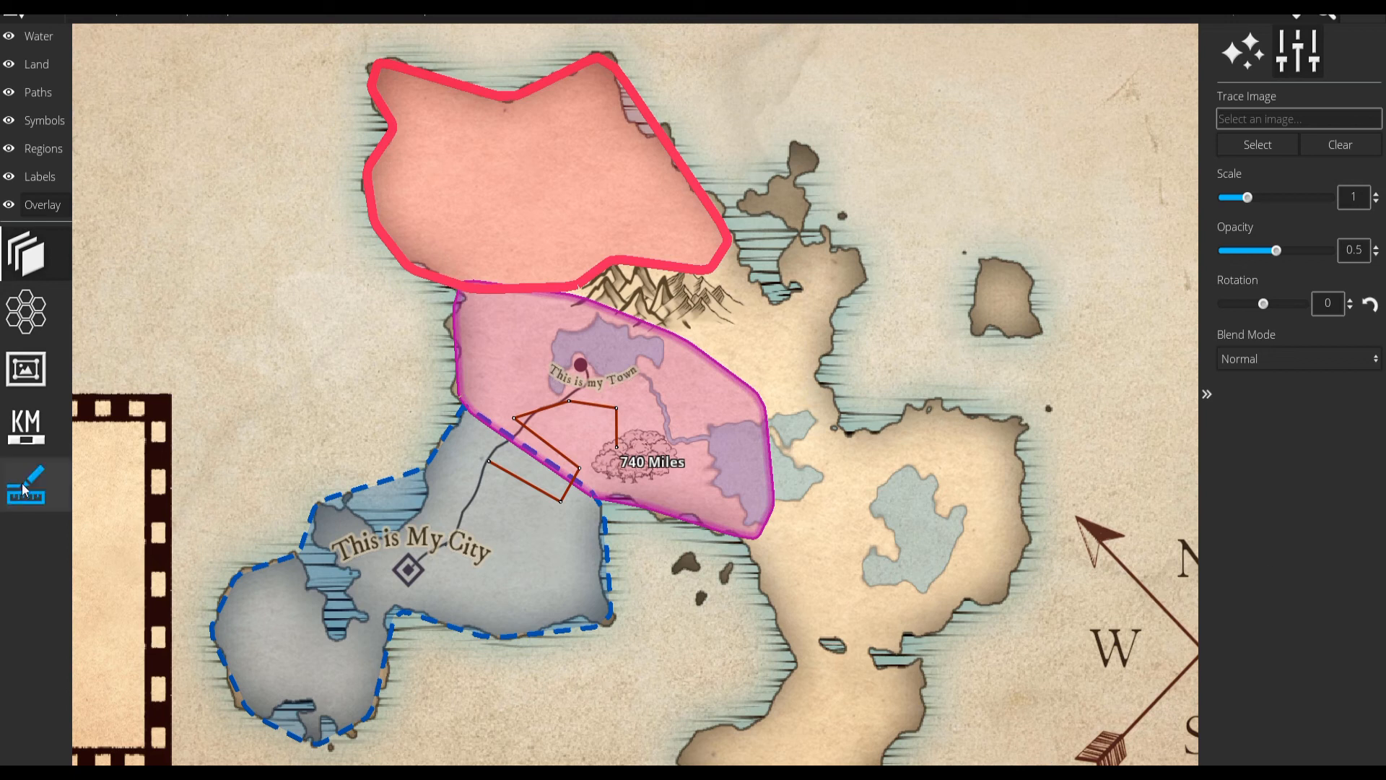
click(44, 120)
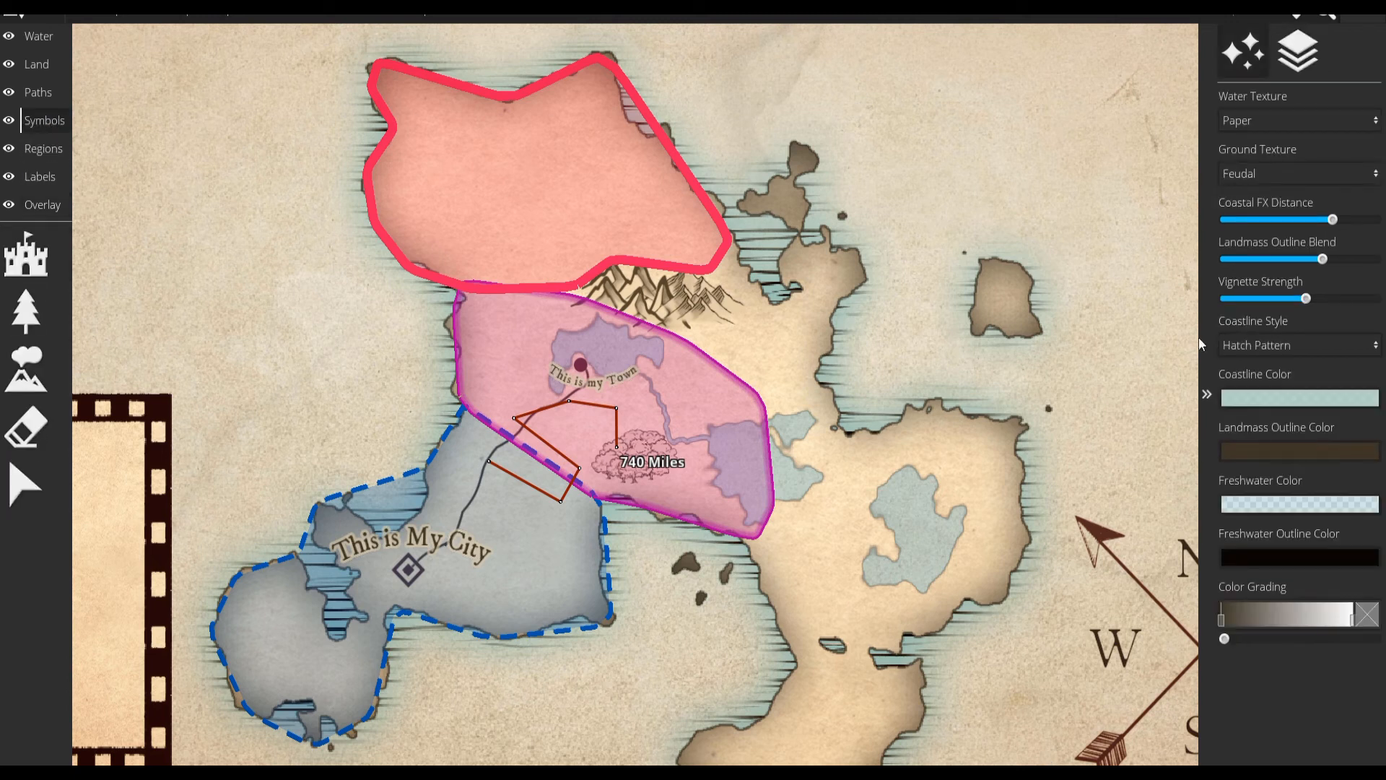
click(26, 368)
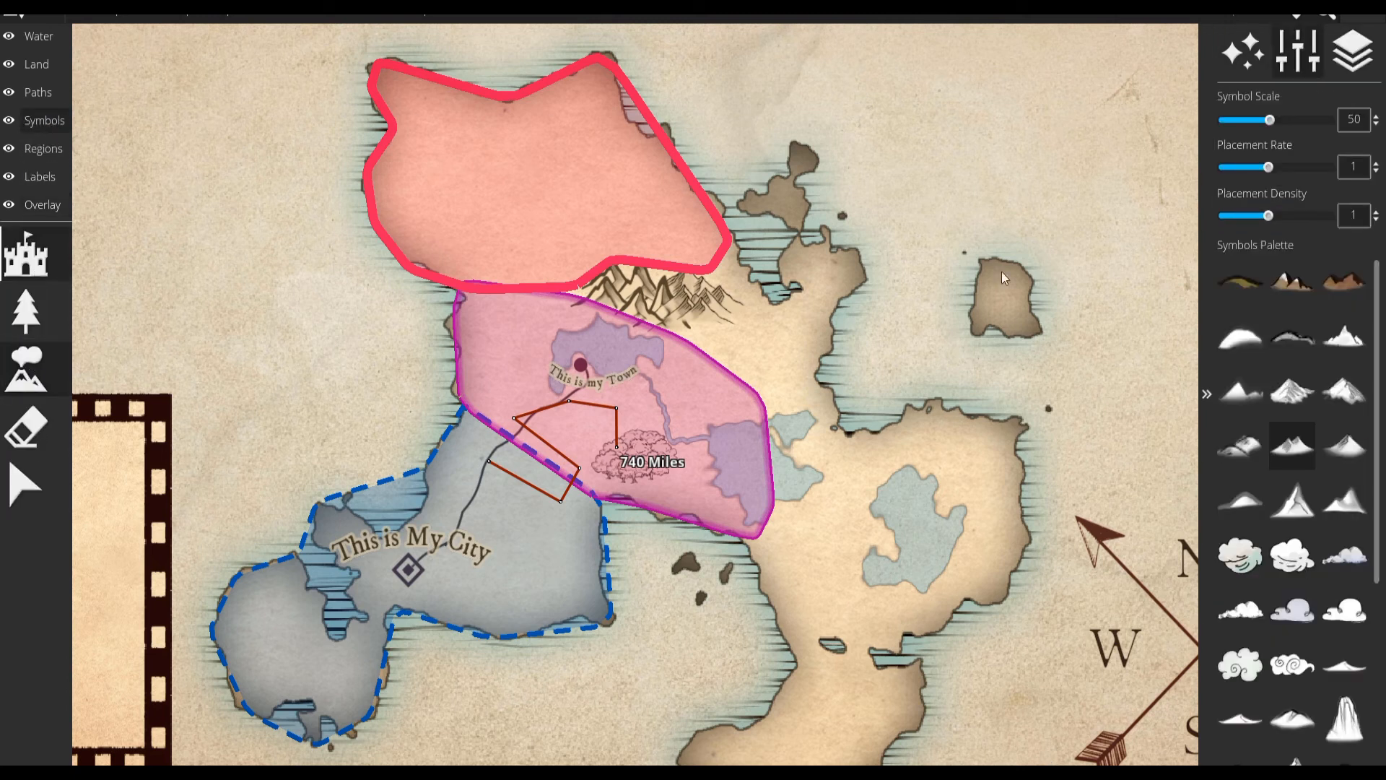
click(21, 263)
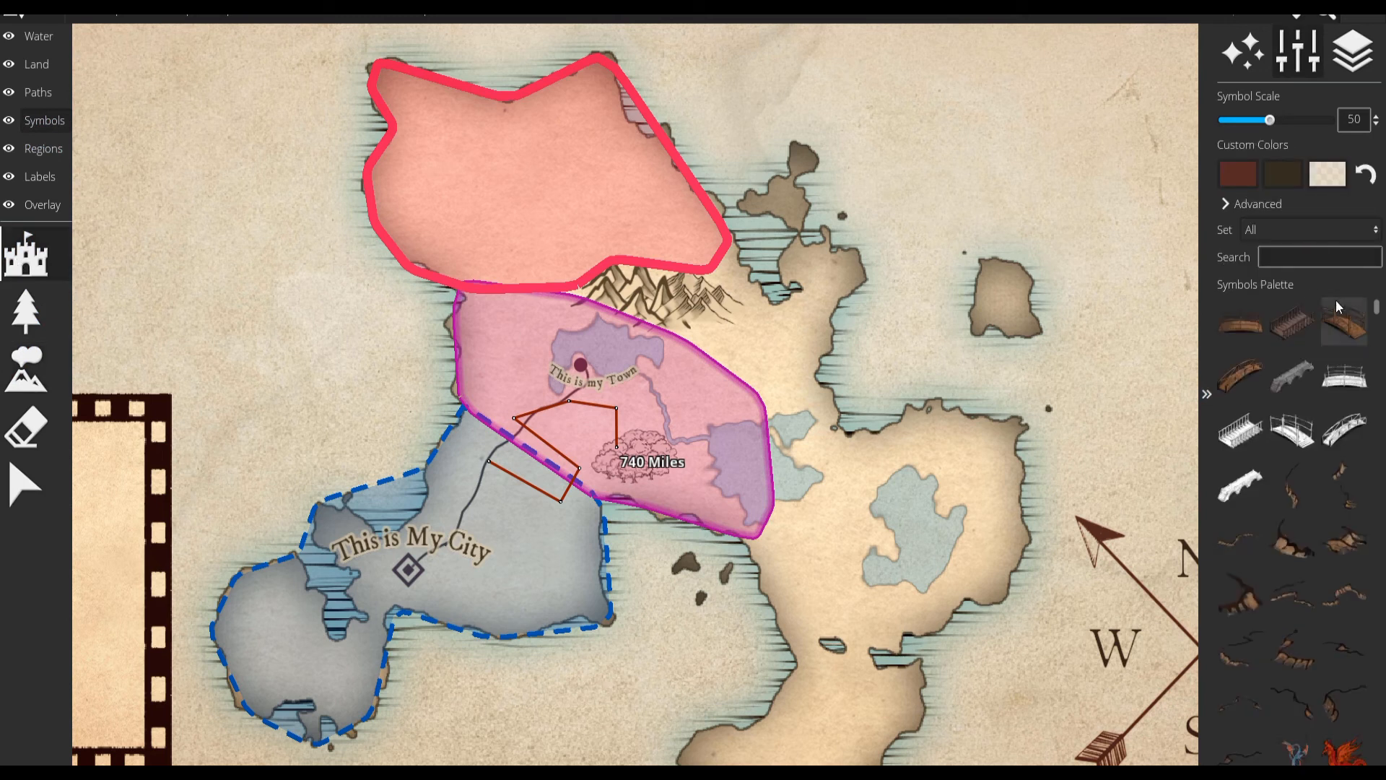
click(1306, 231)
scroll(1273, 667, down, 7)
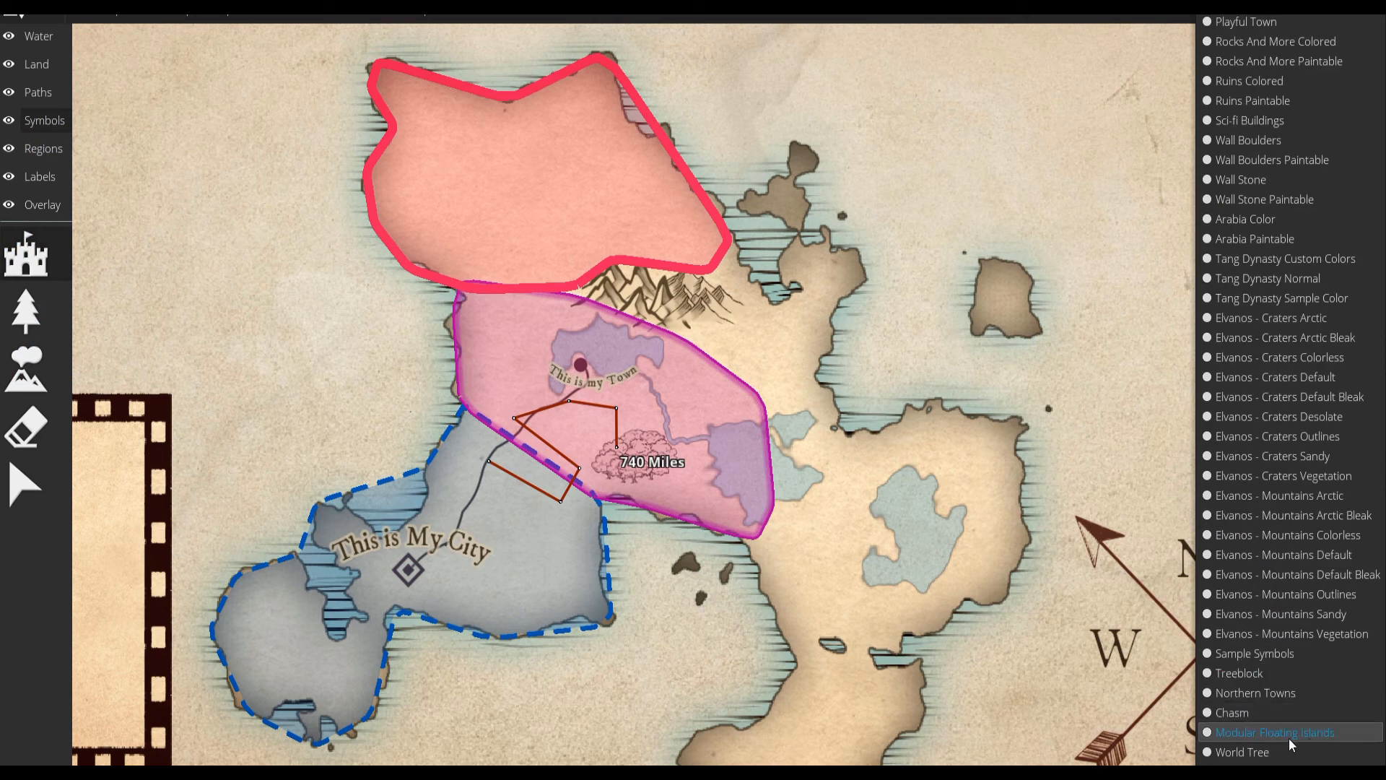
click(1267, 735)
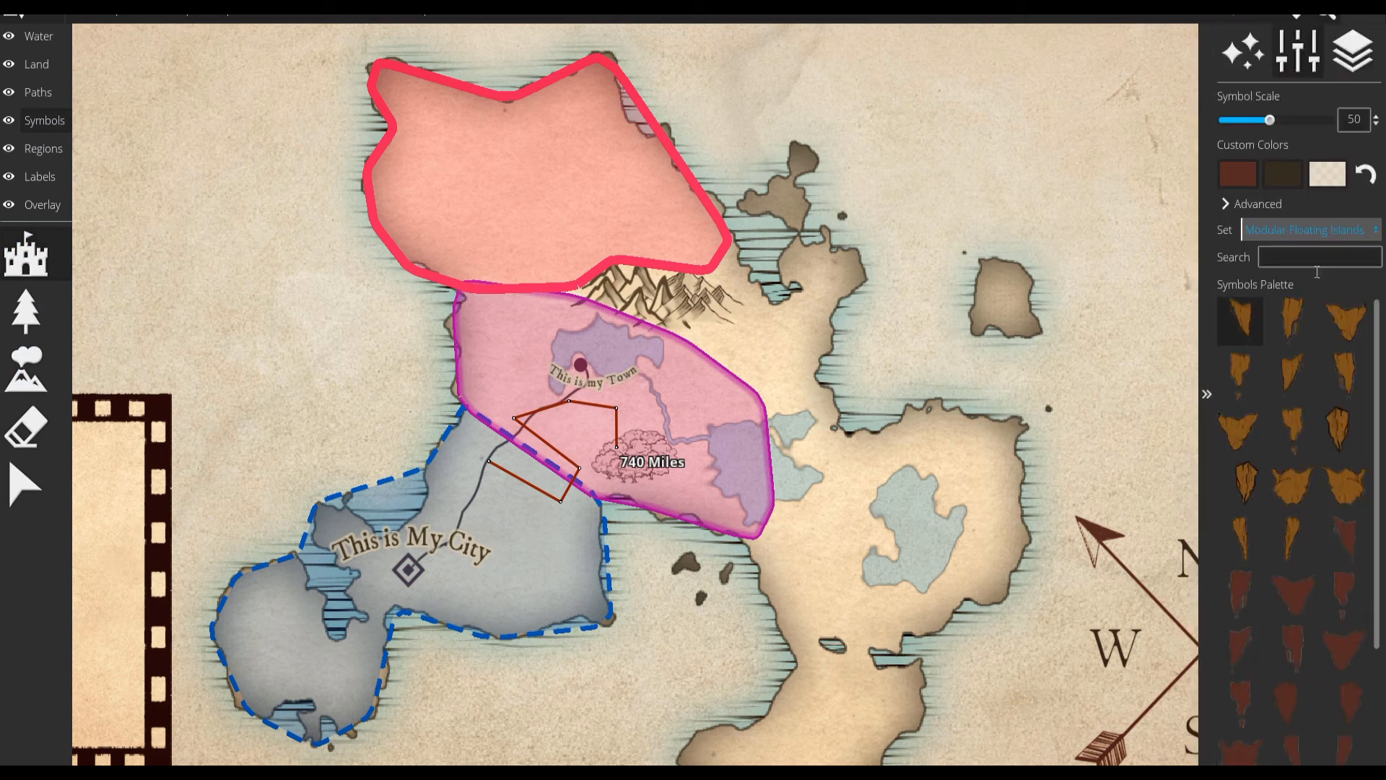
Build a floating island west of the large eastern lake from two dark red half pieces at symbol scale 45, and align the halves.
scroll(1301, 598, down, 2)
click(1301, 598)
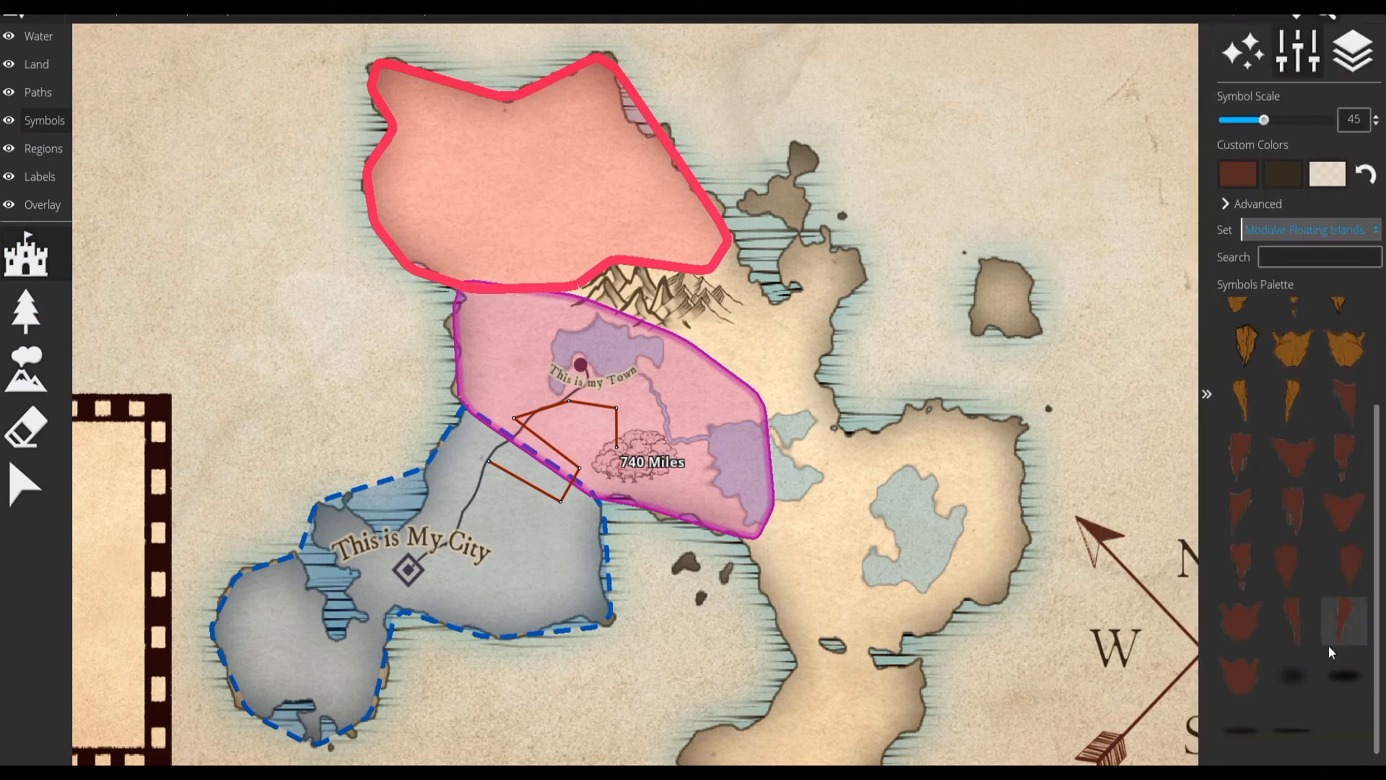
click(1341, 625)
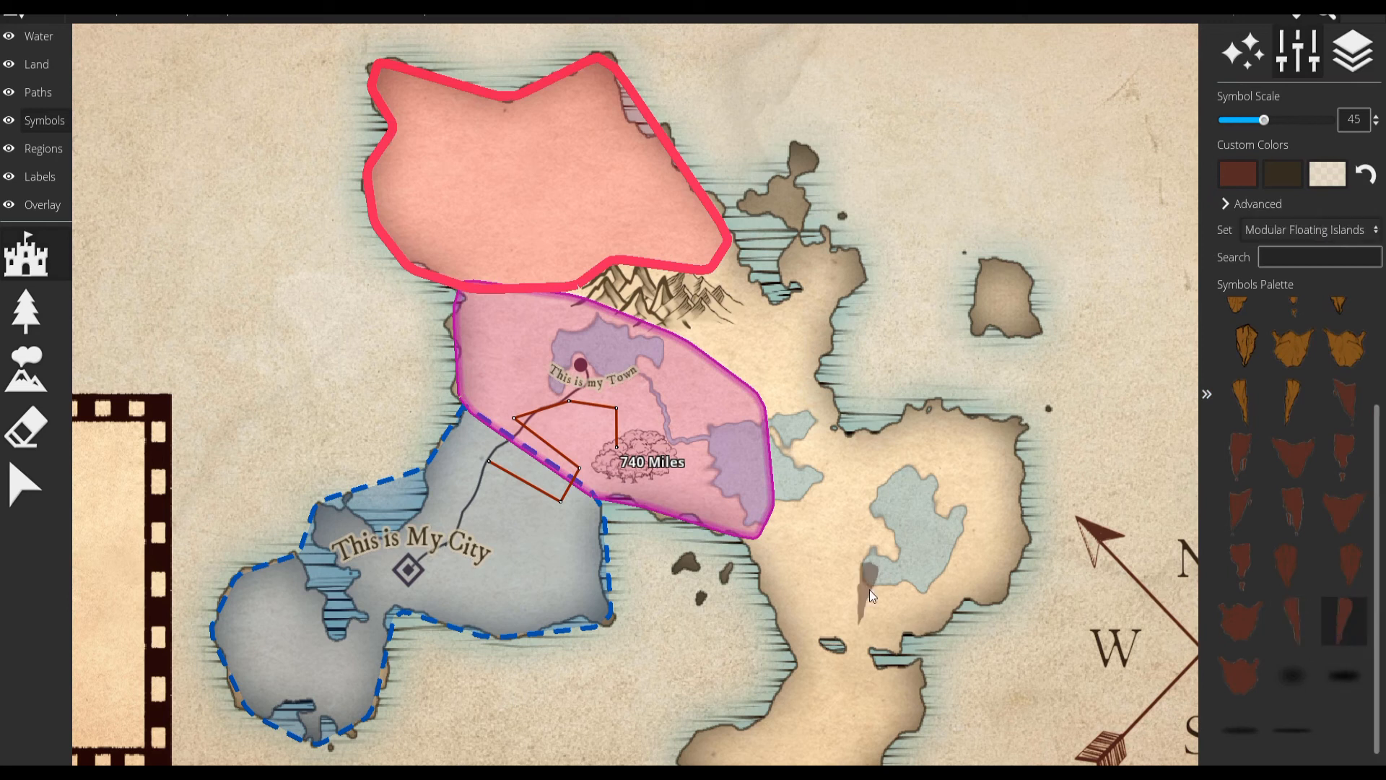
click(1287, 617)
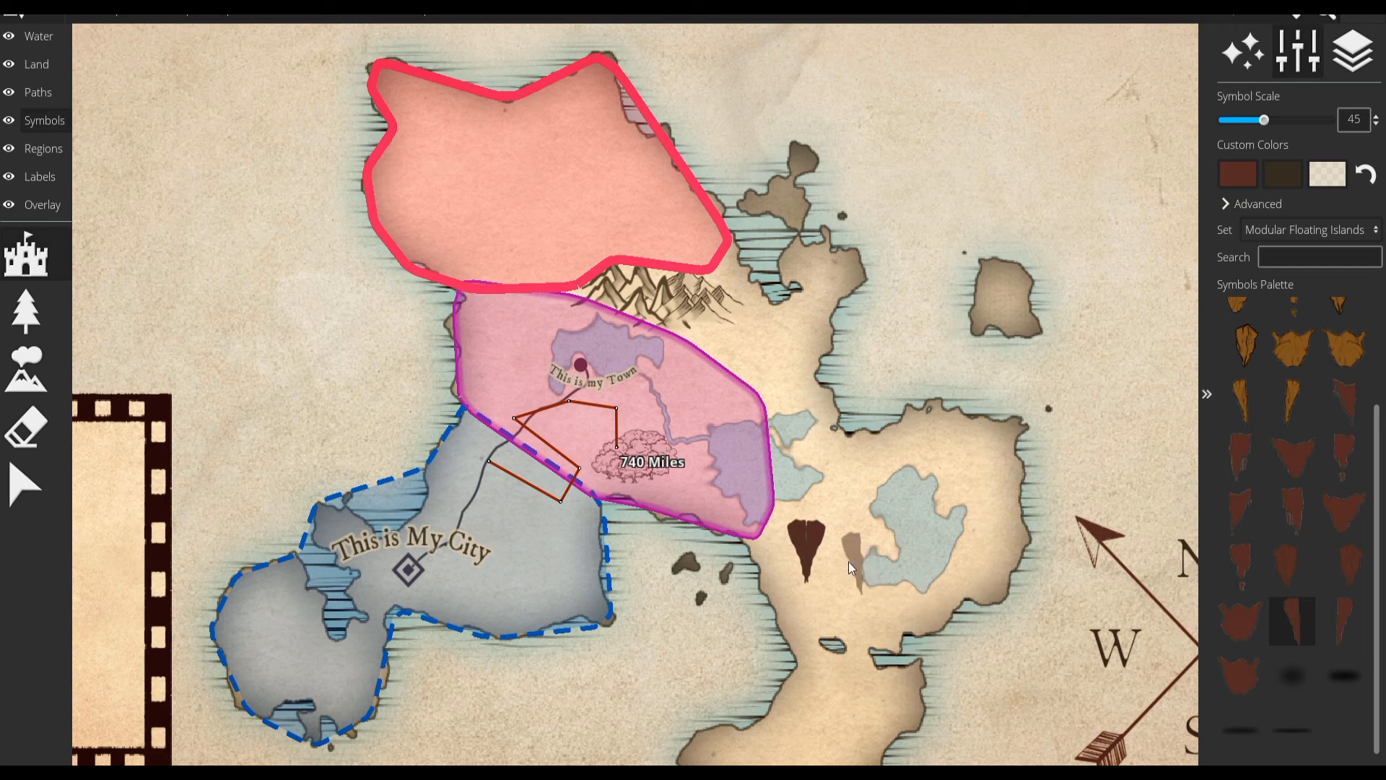
click(16, 492)
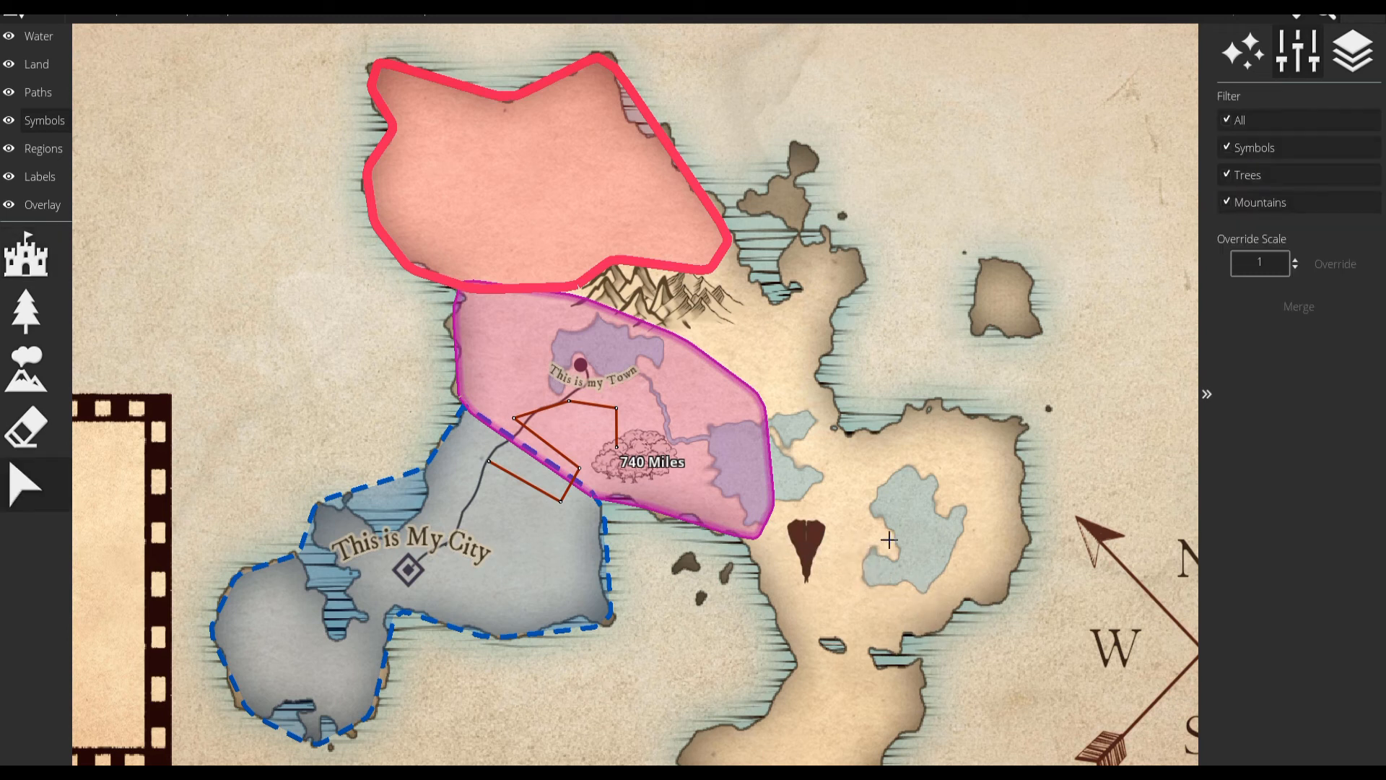
drag(805, 540, 804, 541)
click(814, 540)
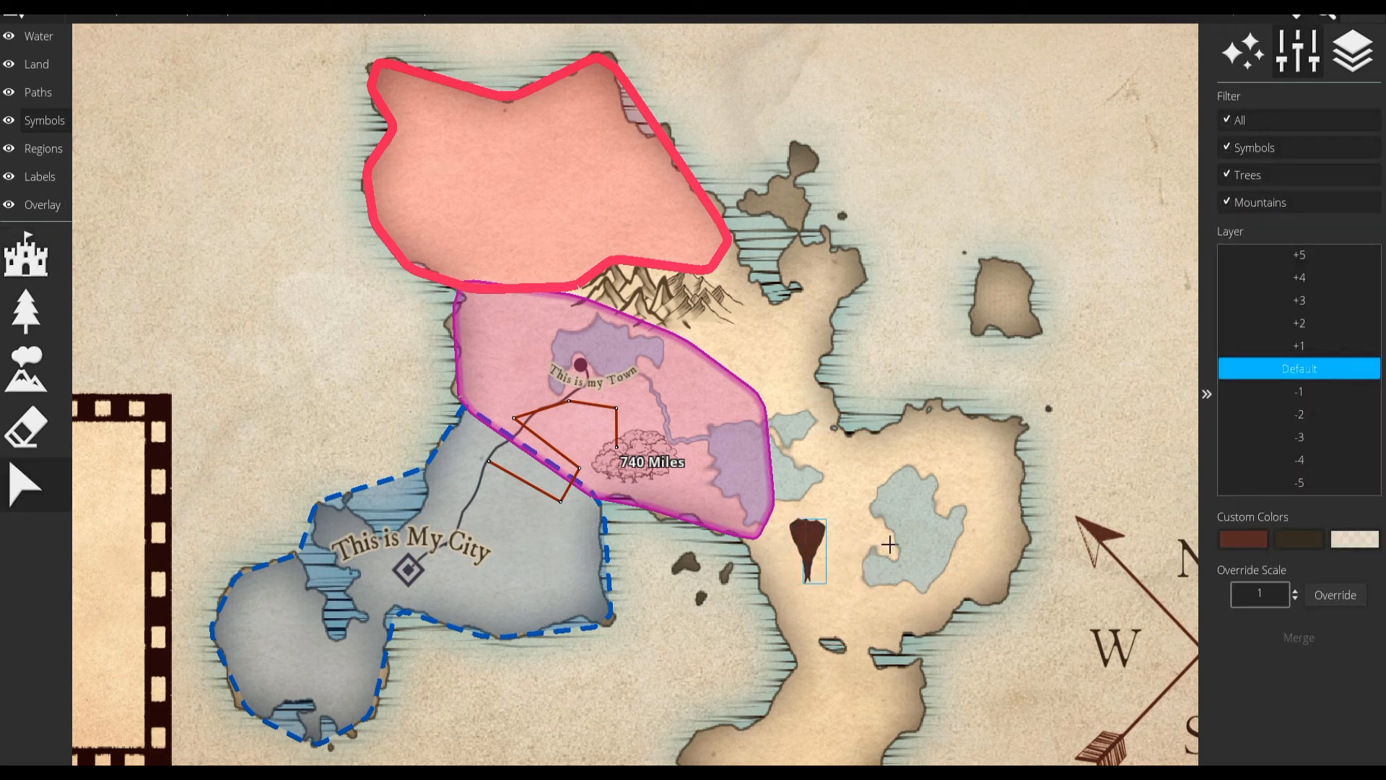
click(832, 603)
Place a round shadow beneath the floating island and overlay a brown winged rock piece on its lower part.
click(26, 273)
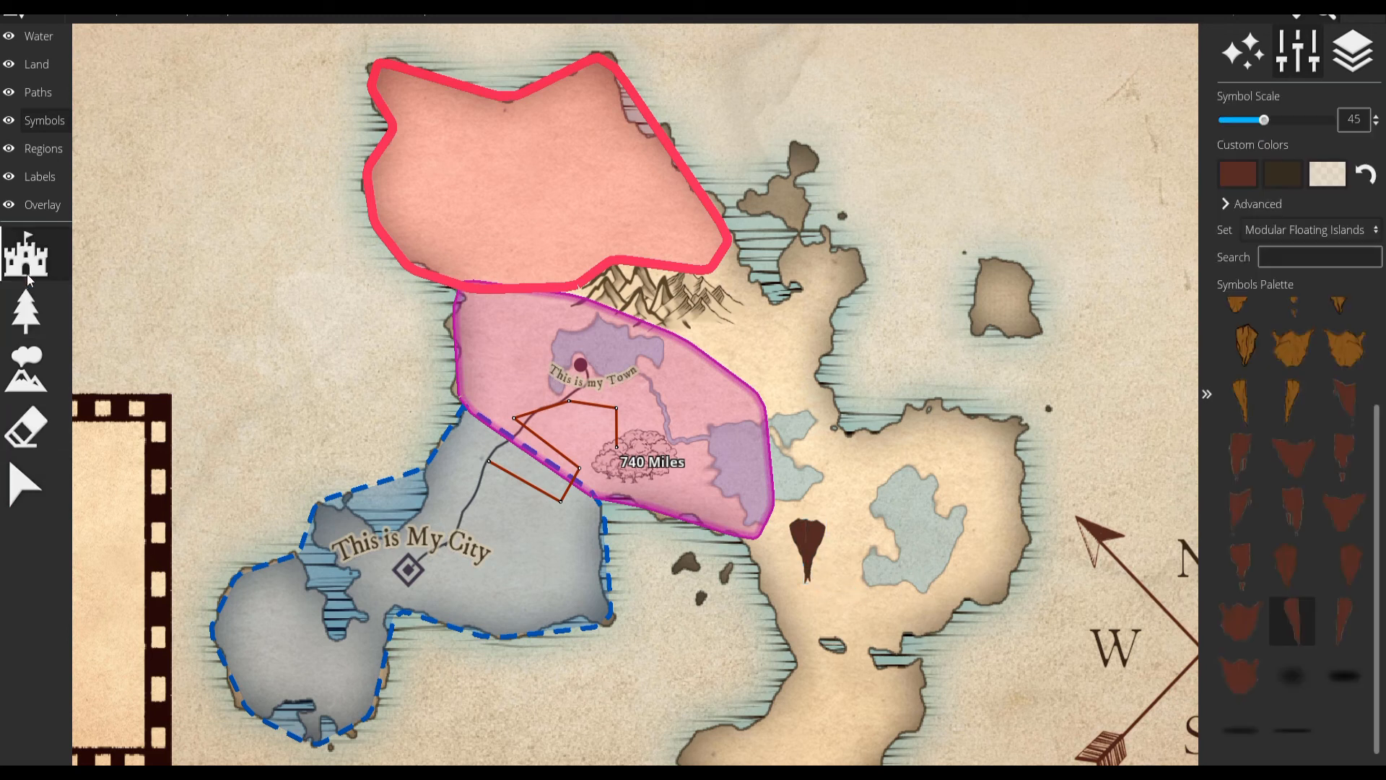
click(1292, 675)
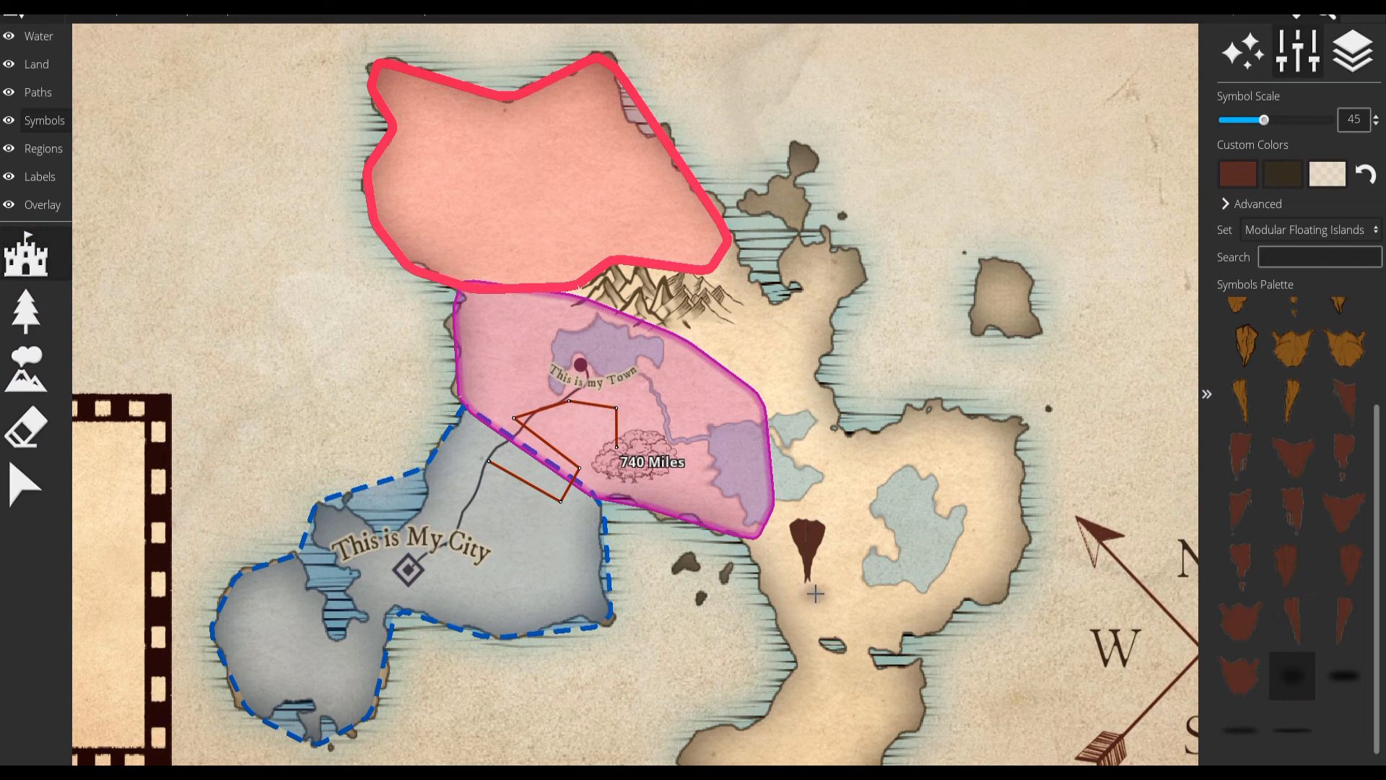
click(808, 594)
scroll(1246, 475, up, 3)
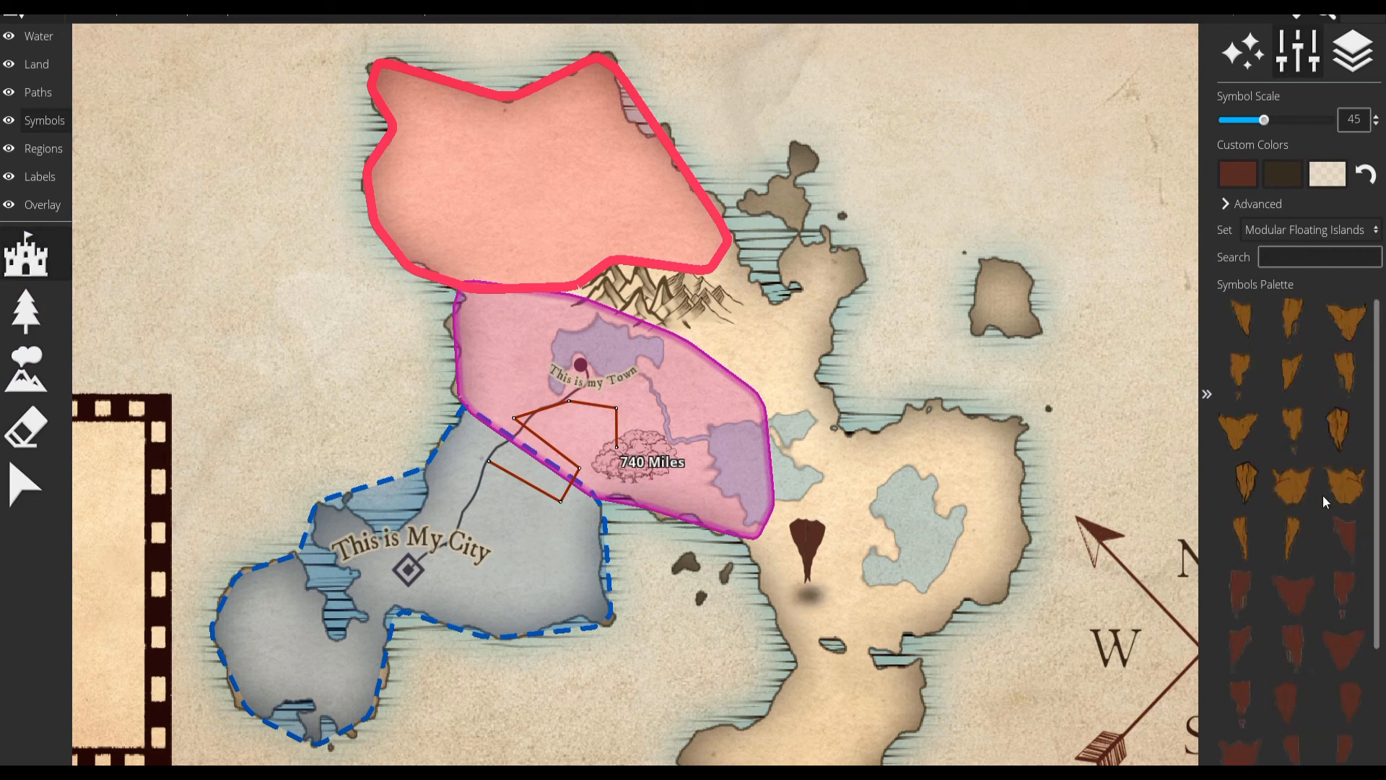
click(1236, 431)
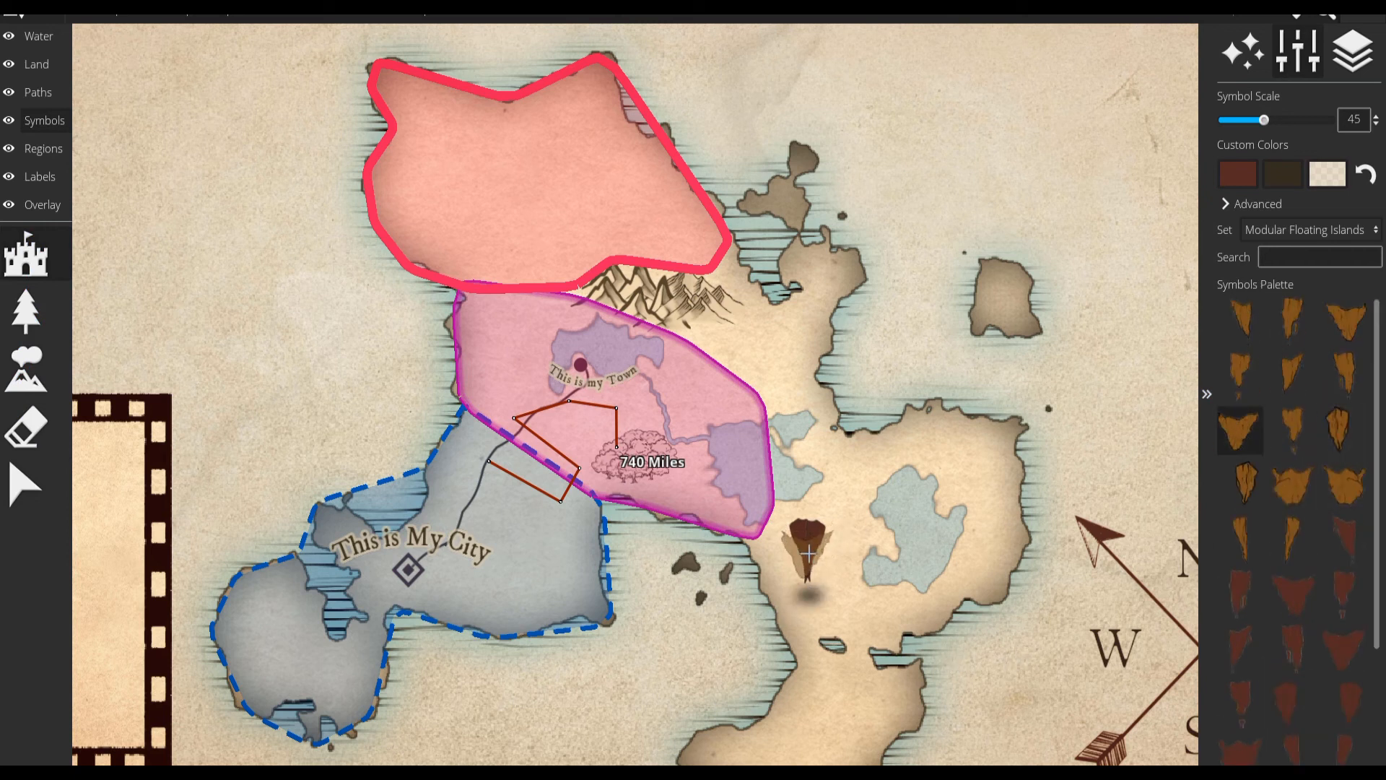
click(813, 562)
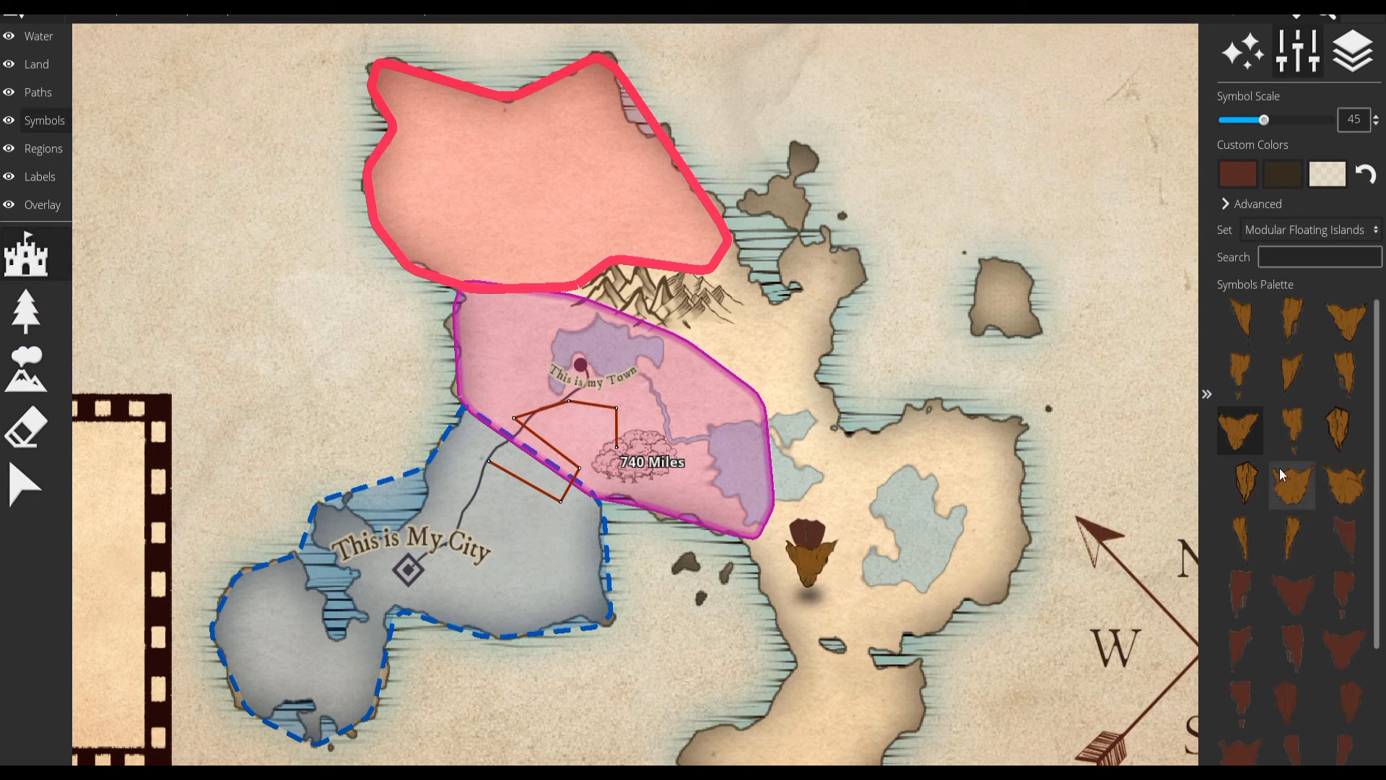
Place two adjoining Treeblock edge pieces southeast of the mountains to form the base of a forest.
click(1284, 235)
scroll(1317, 550, down, 5)
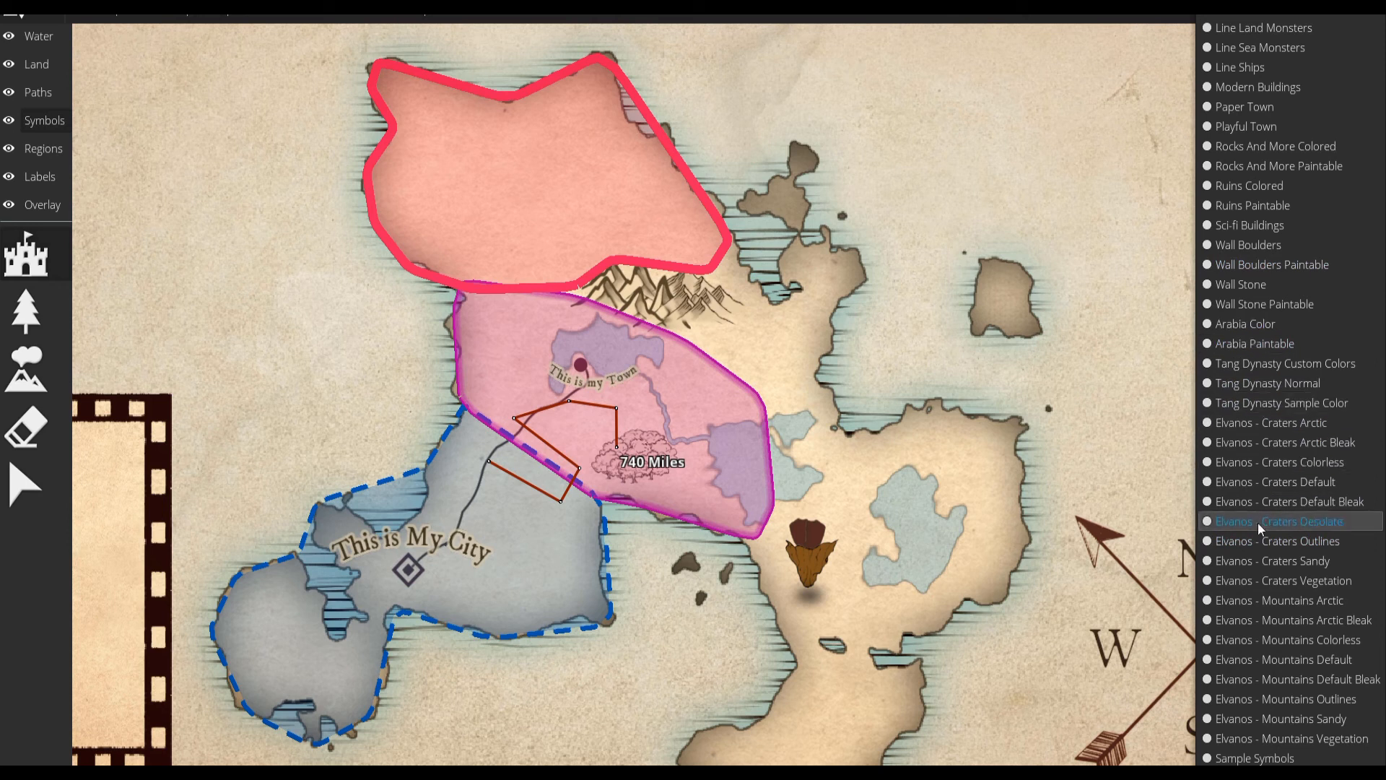
scroll(1253, 613, down, 3)
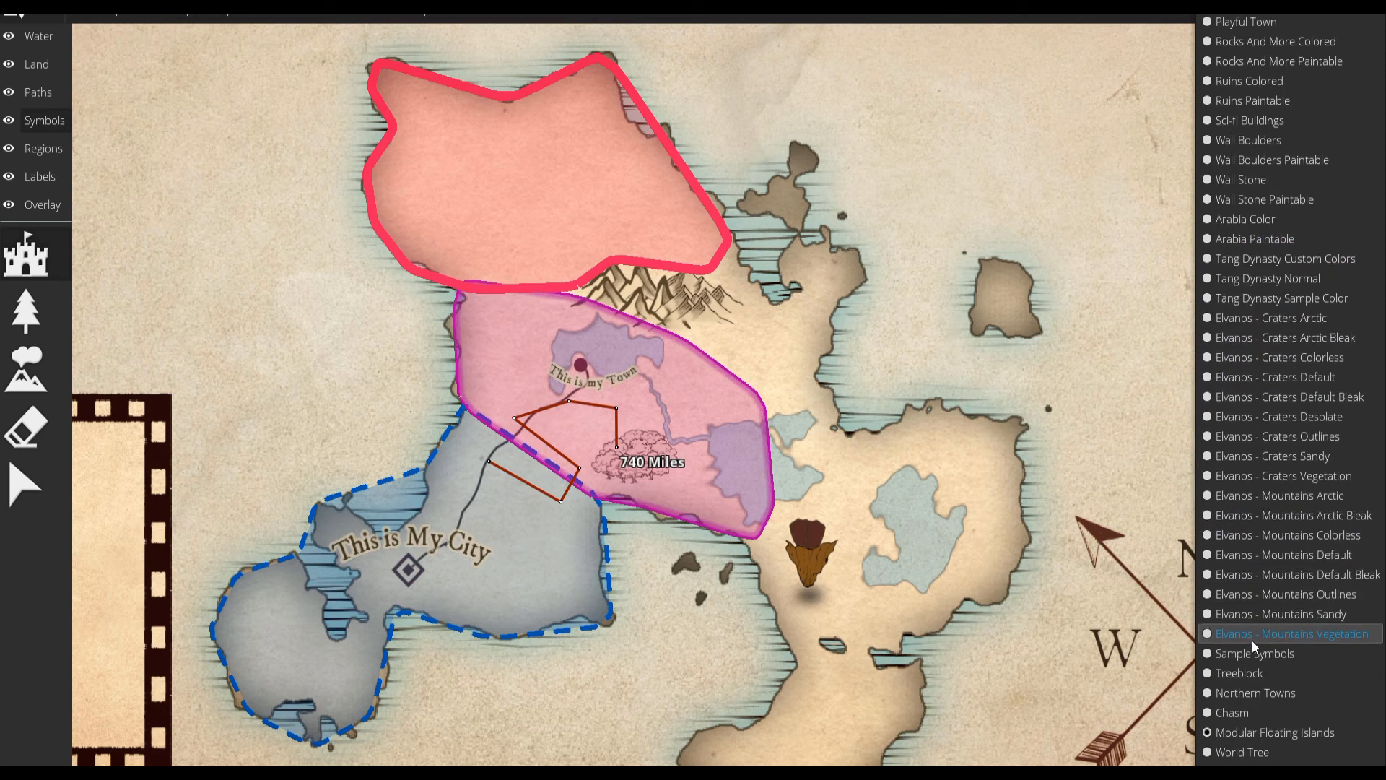
click(1255, 678)
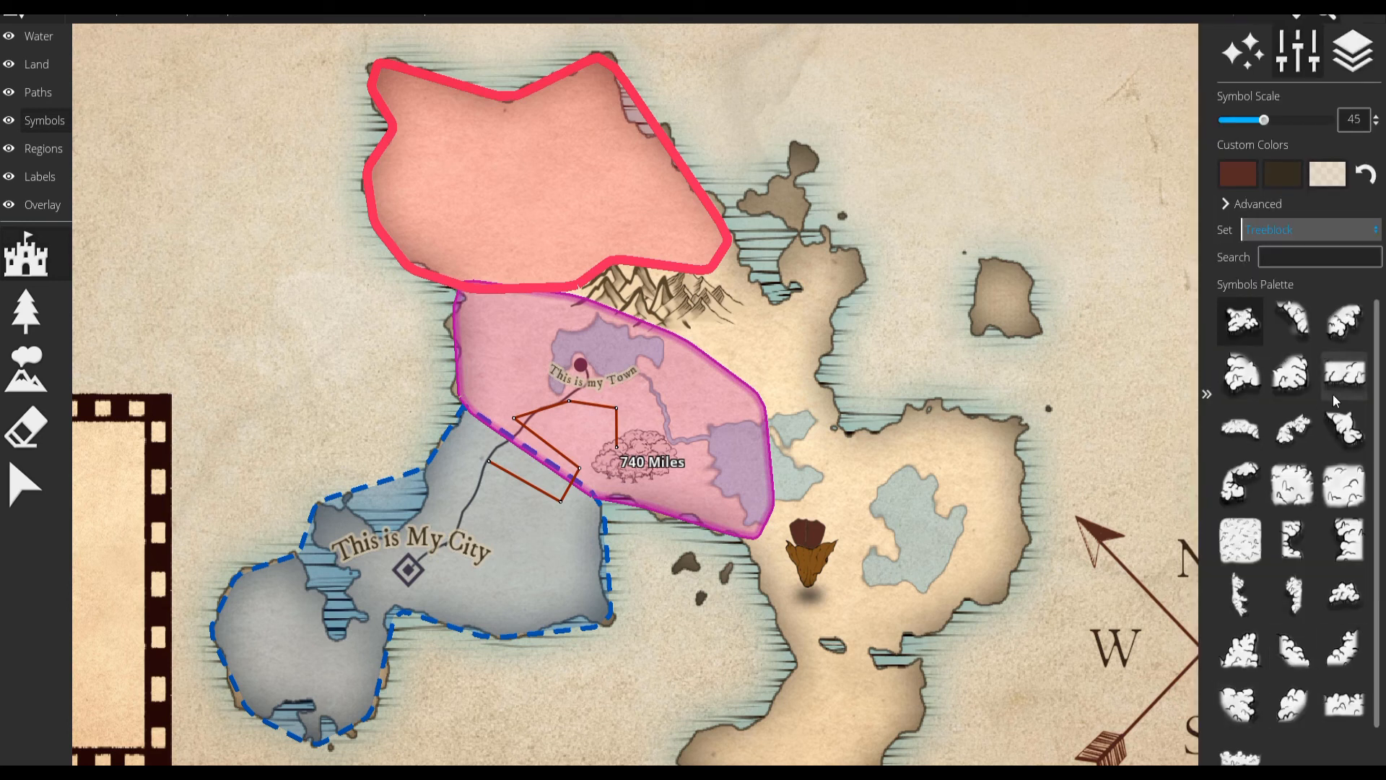
click(1262, 373)
click(739, 351)
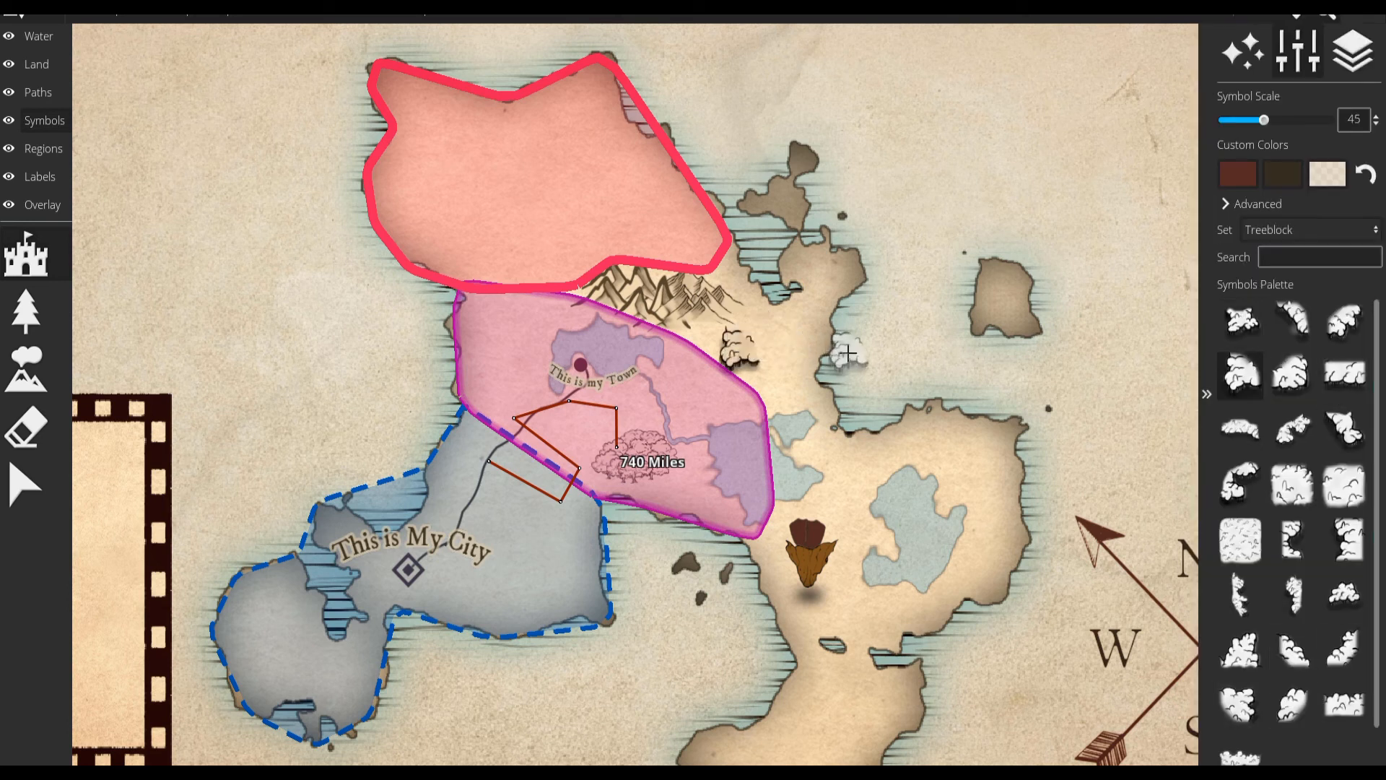
click(1291, 374)
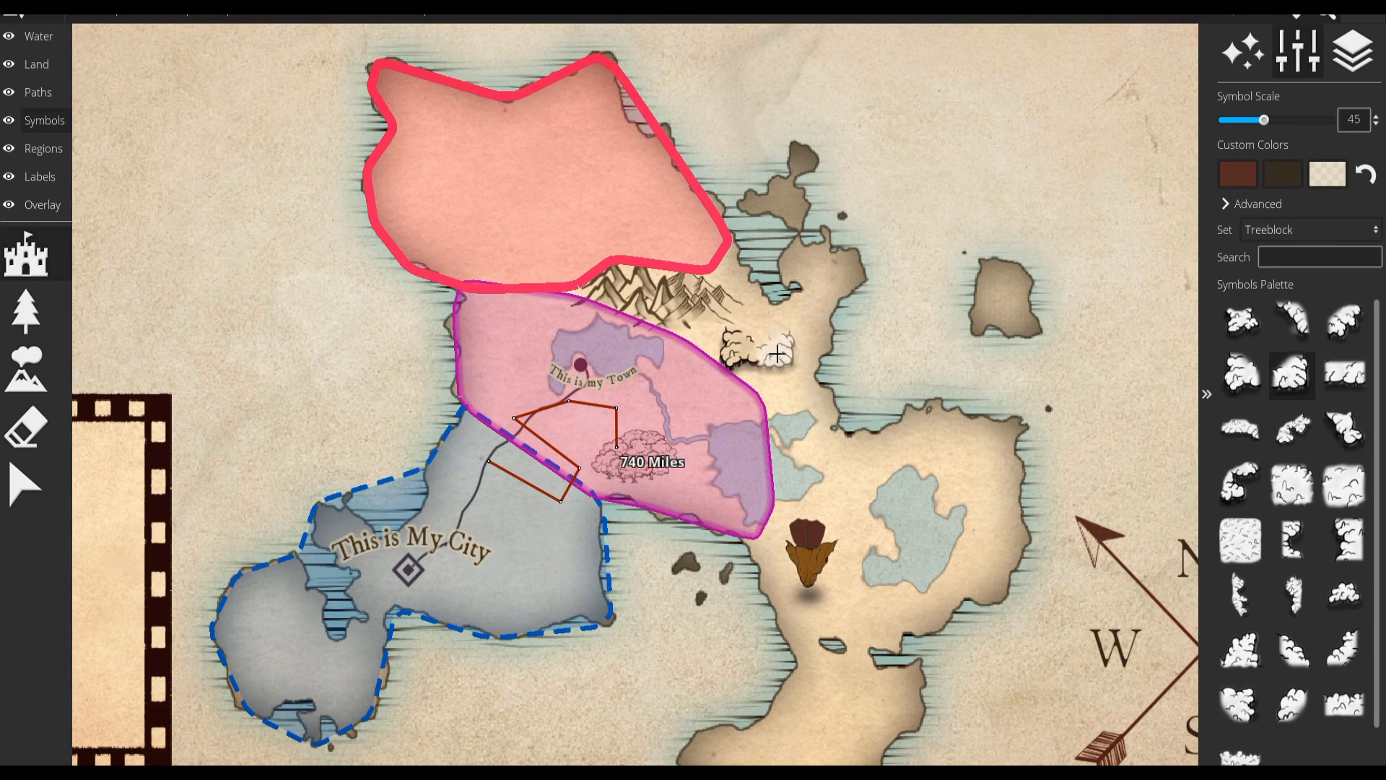
Extend the Treeblock forest southeast of the mountains upward with crown pieces, using symbol scale 40.
click(1215, 481)
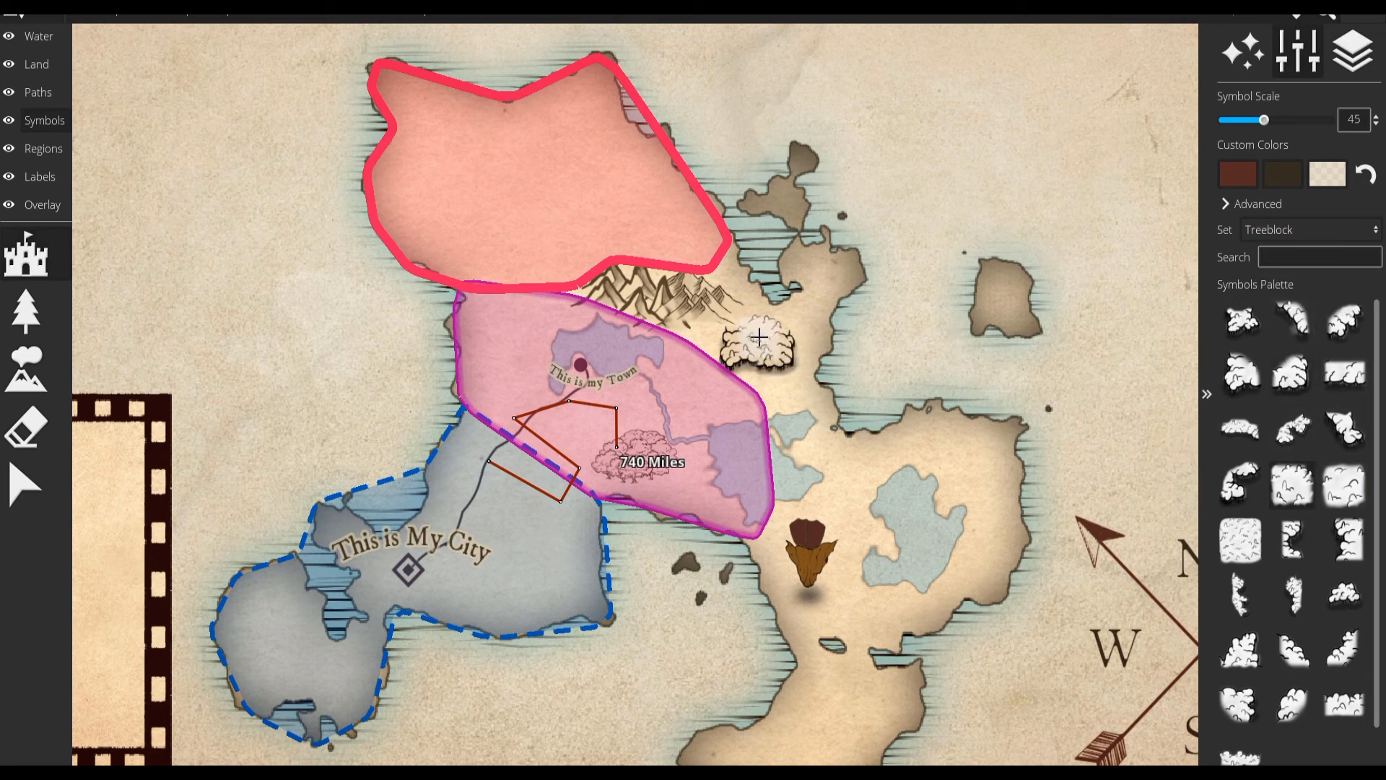
scroll(819, 328, up, 3)
scroll(818, 329, down, 4)
scroll(816, 330, up, 6)
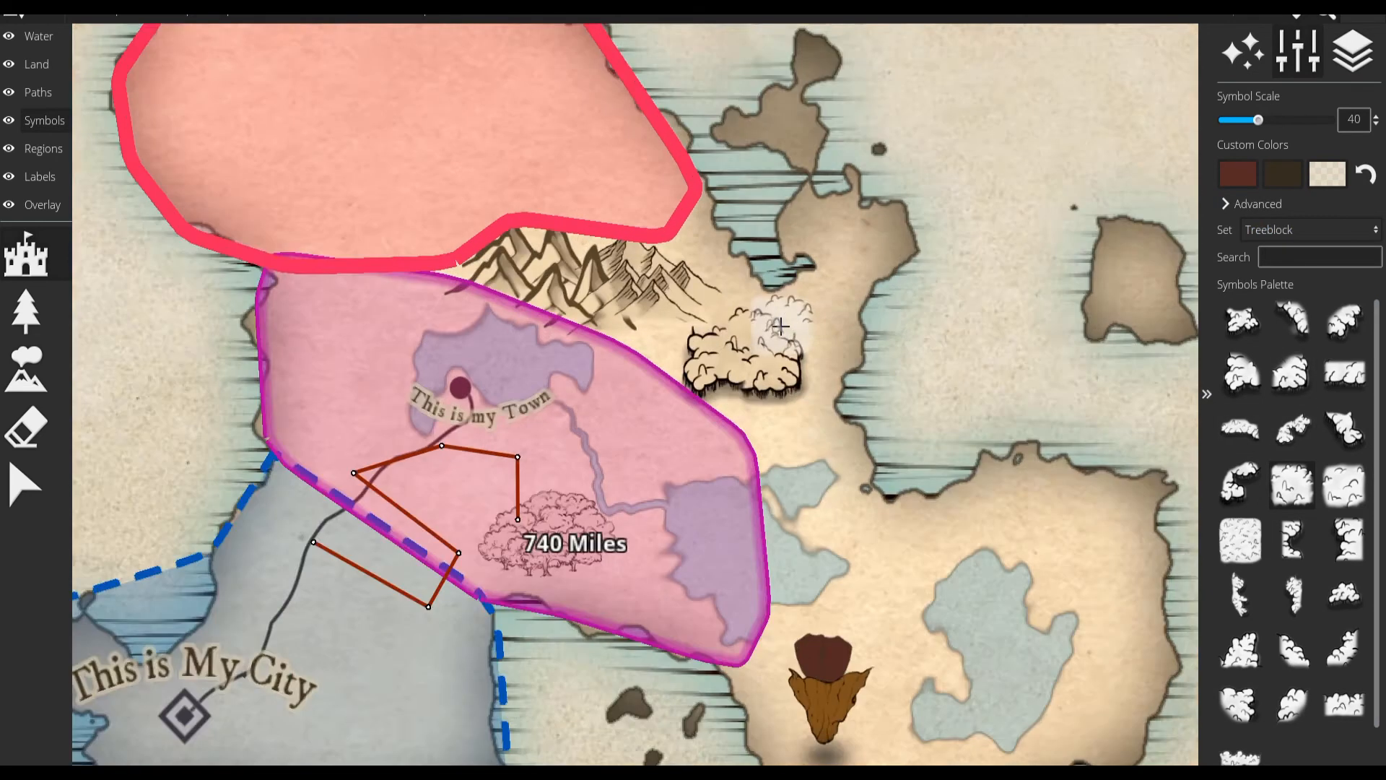
click(804, 337)
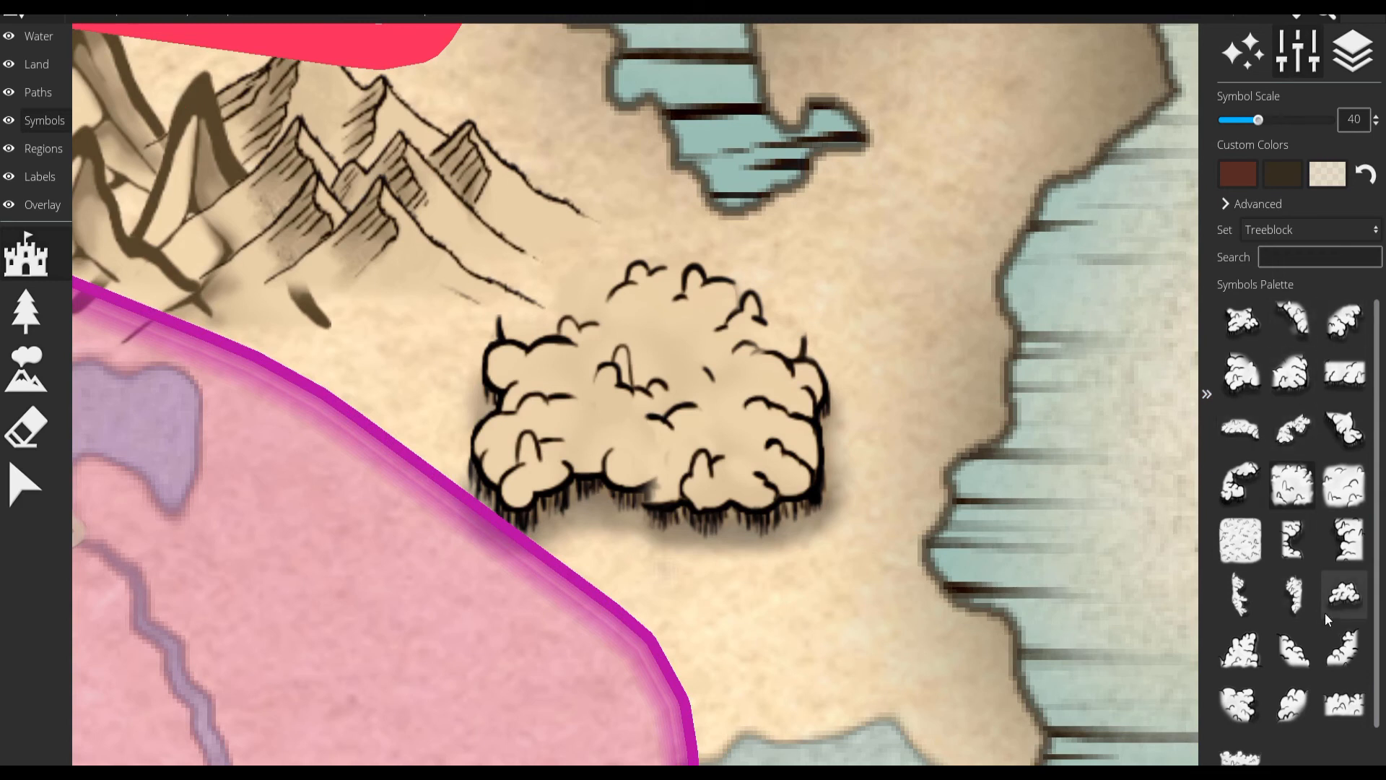
Add a curved Treeblock edge piece to the upper part of the forest to round off its outline.
click(1329, 667)
click(560, 369)
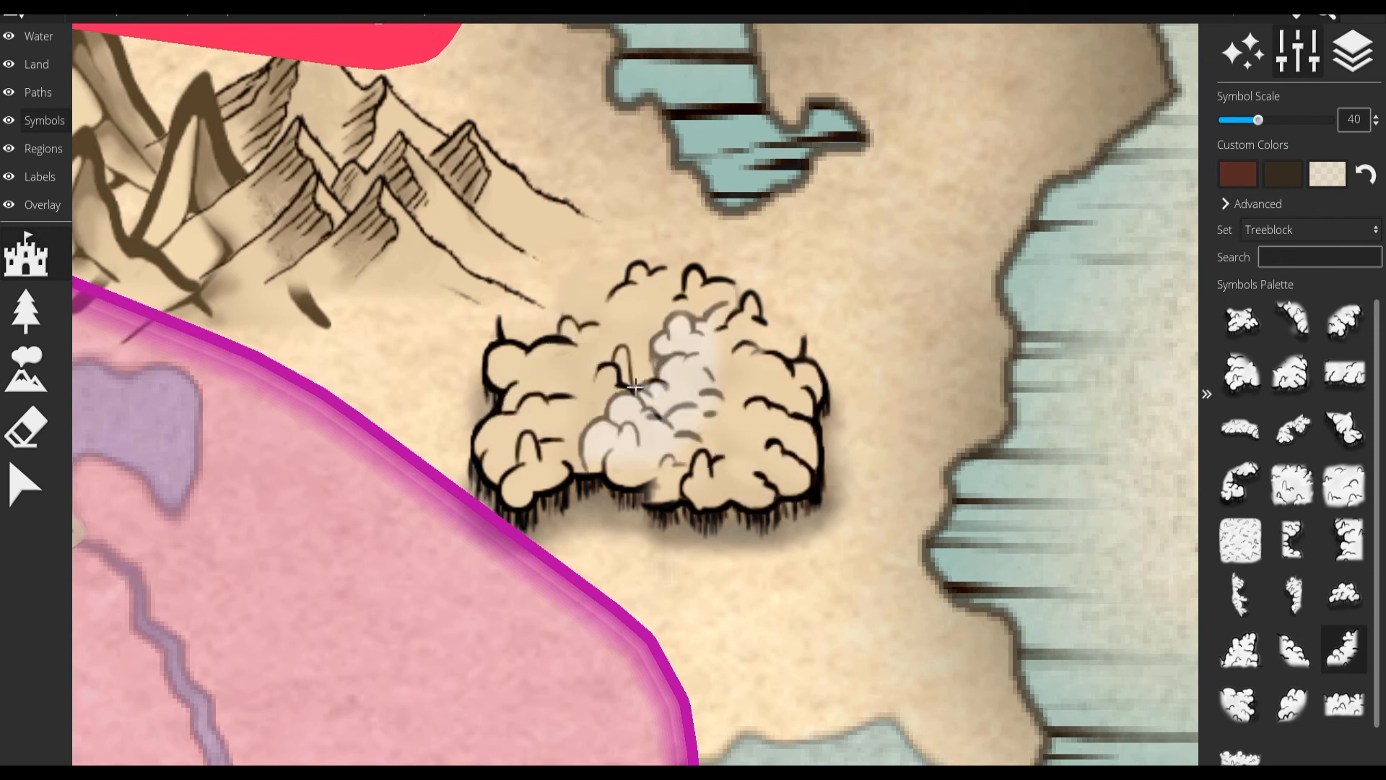
scroll(655, 371, down, 4)
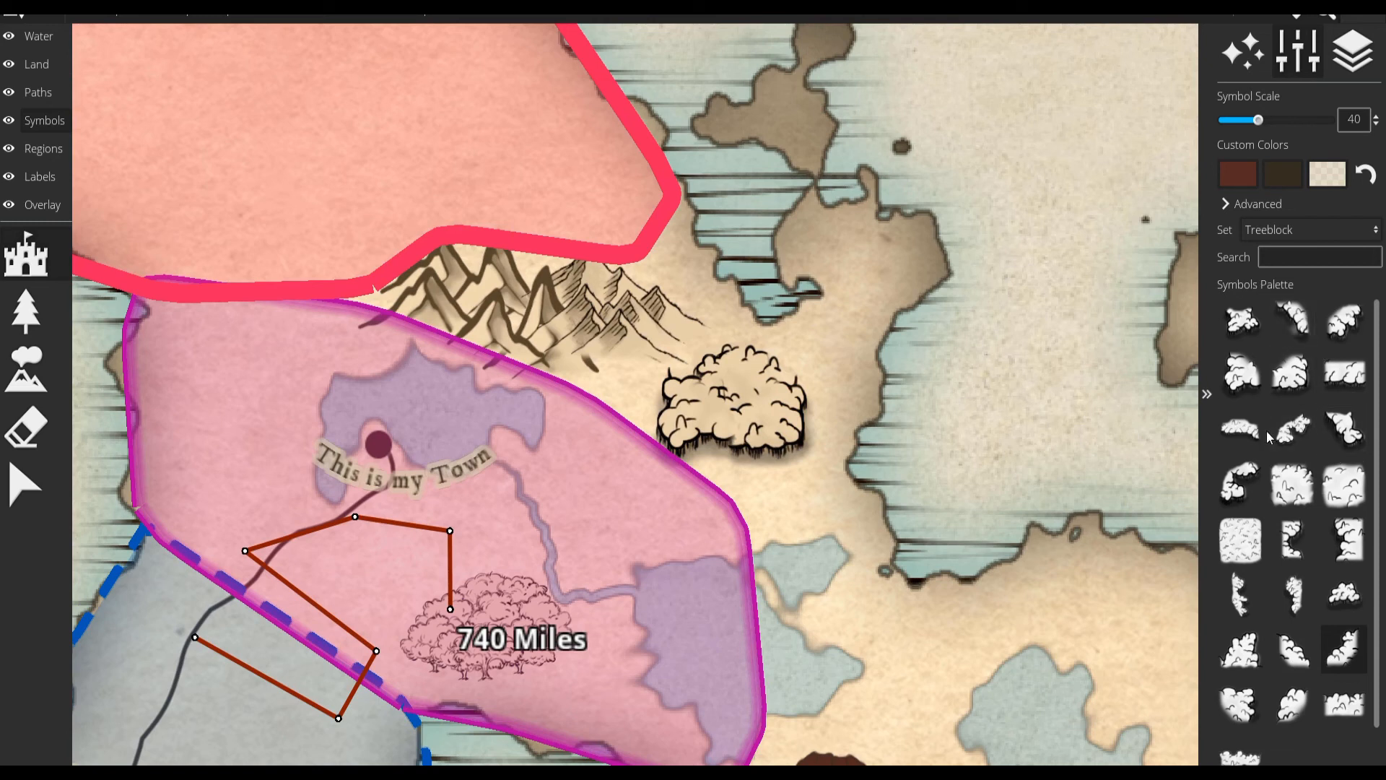
click(1292, 648)
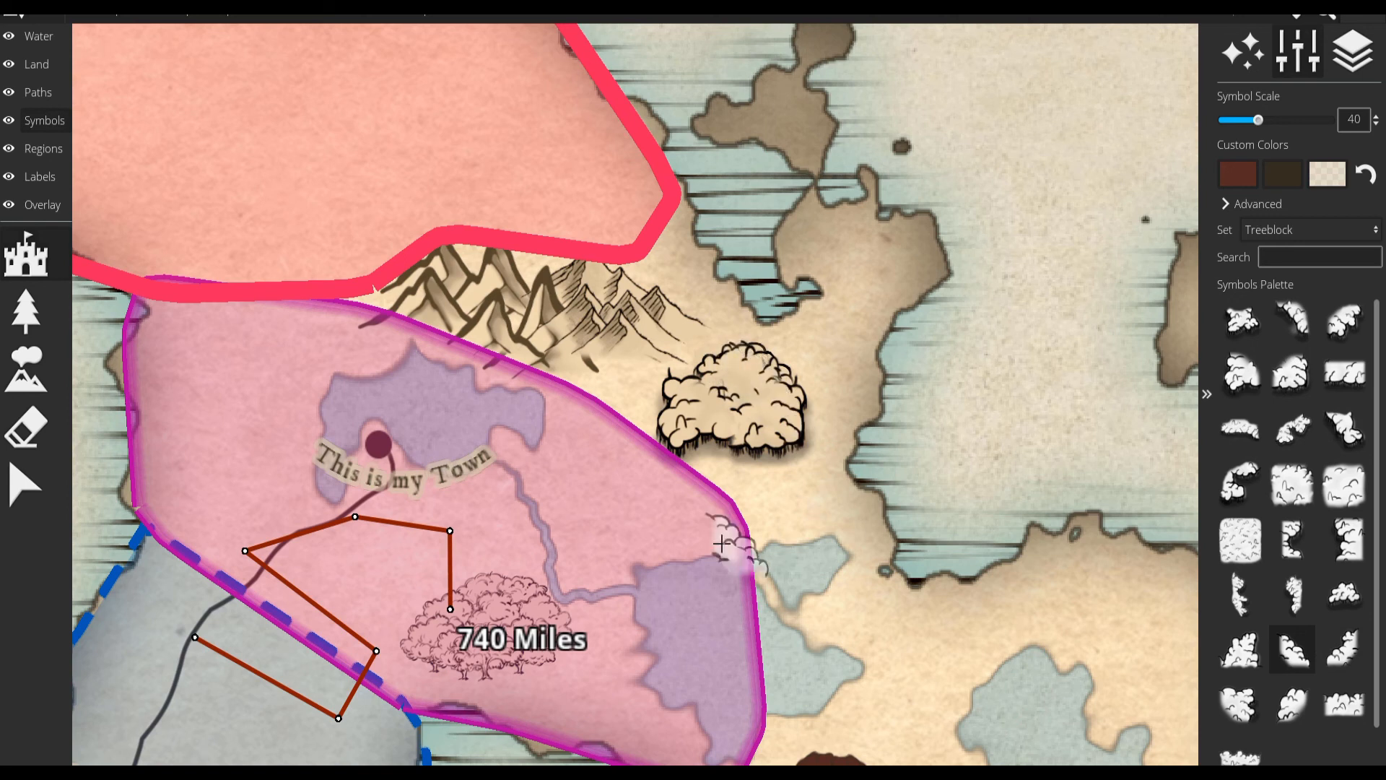
scroll(794, 381, down, 2)
scroll(830, 419, down, 2)
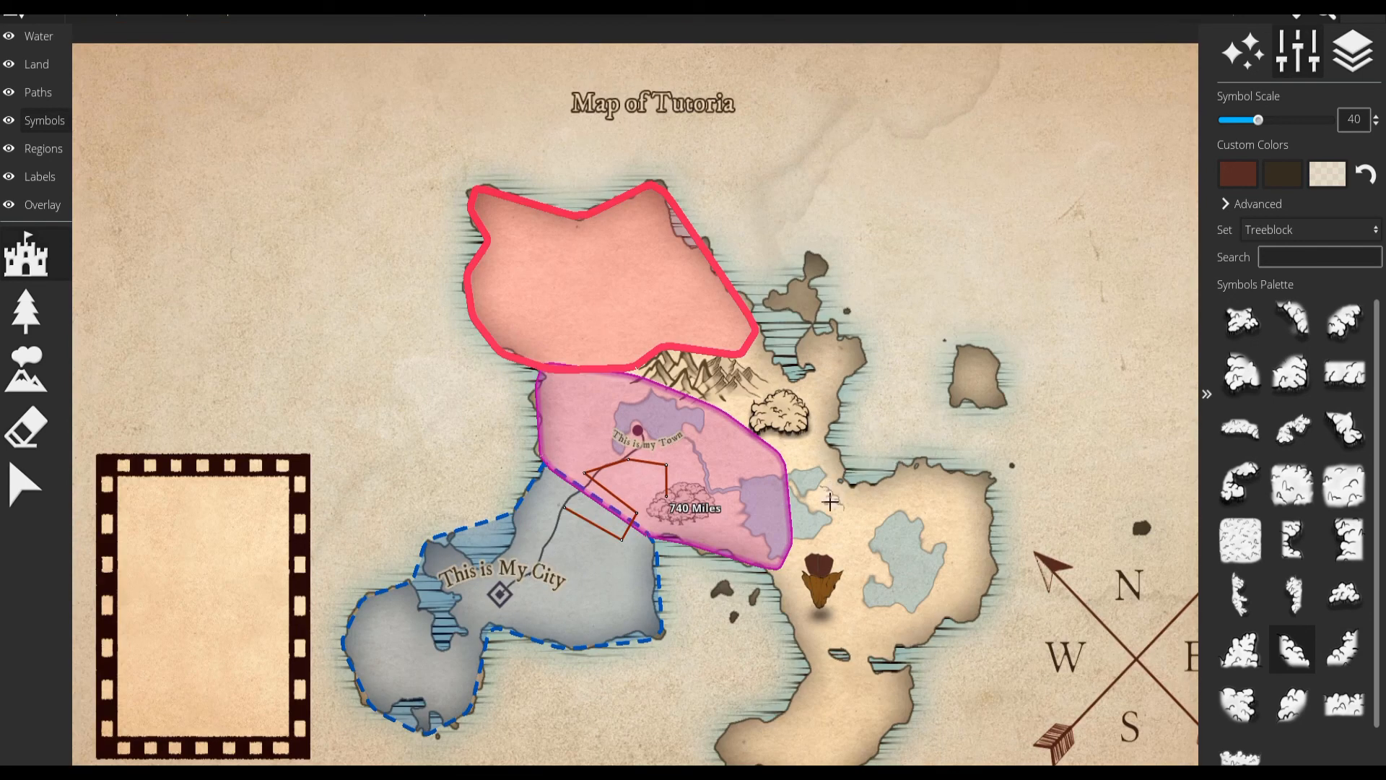
scroll(773, 516, up, 4)
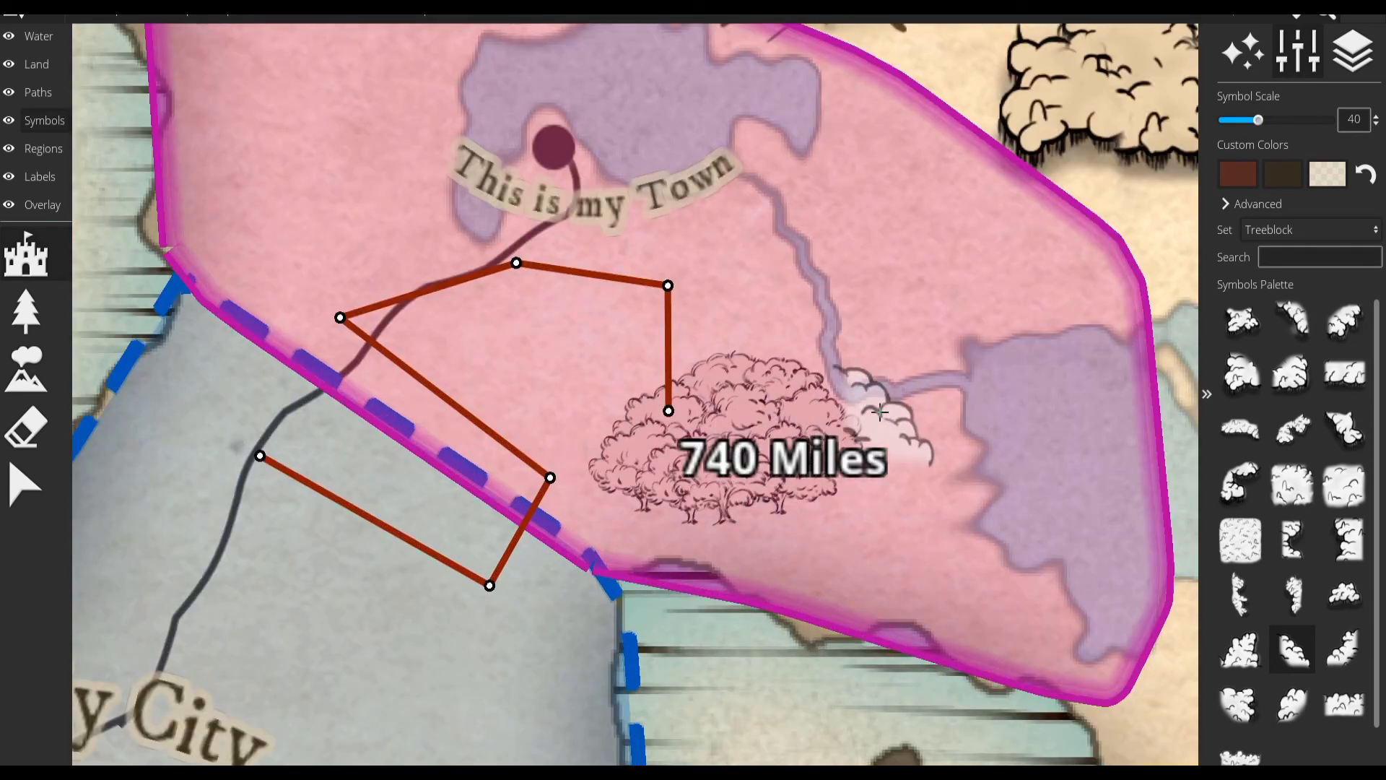
scroll(867, 398, down, 2)
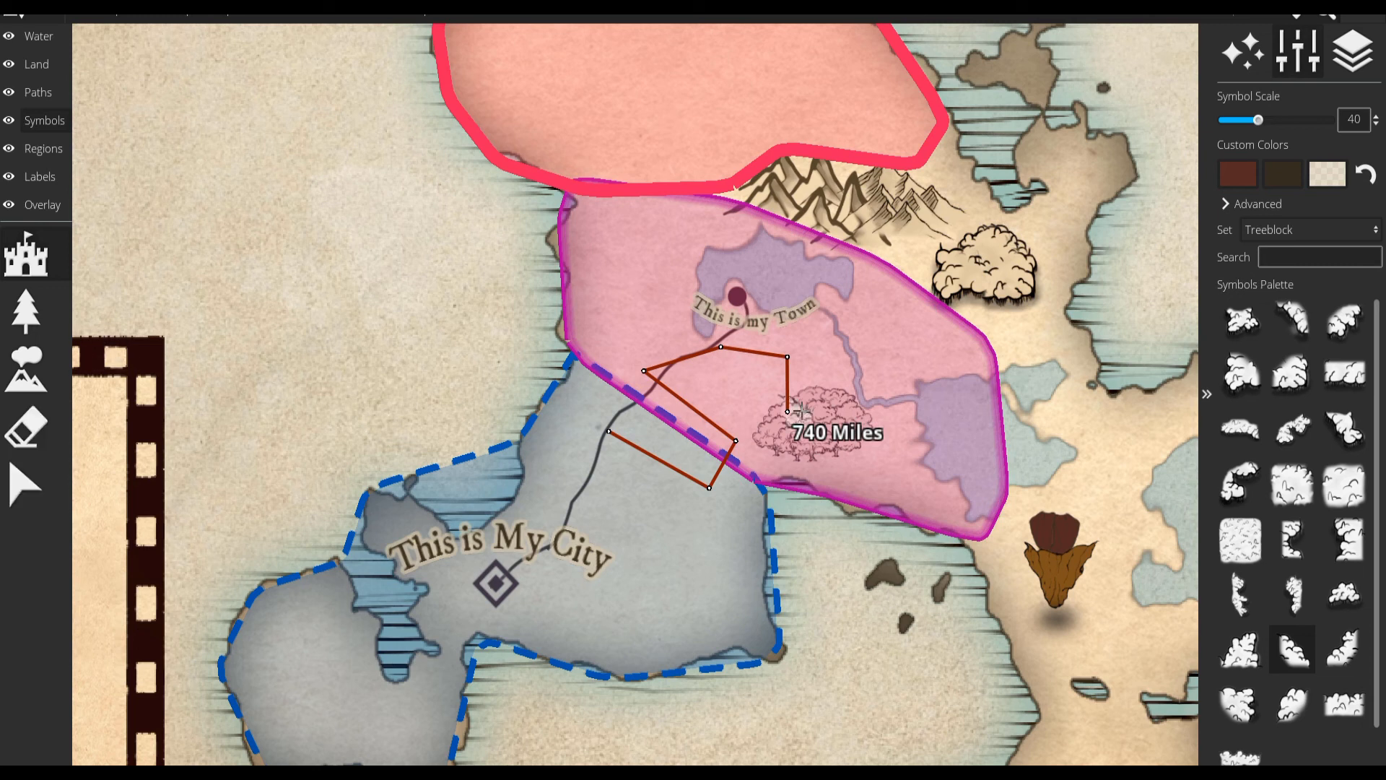
click(1299, 229)
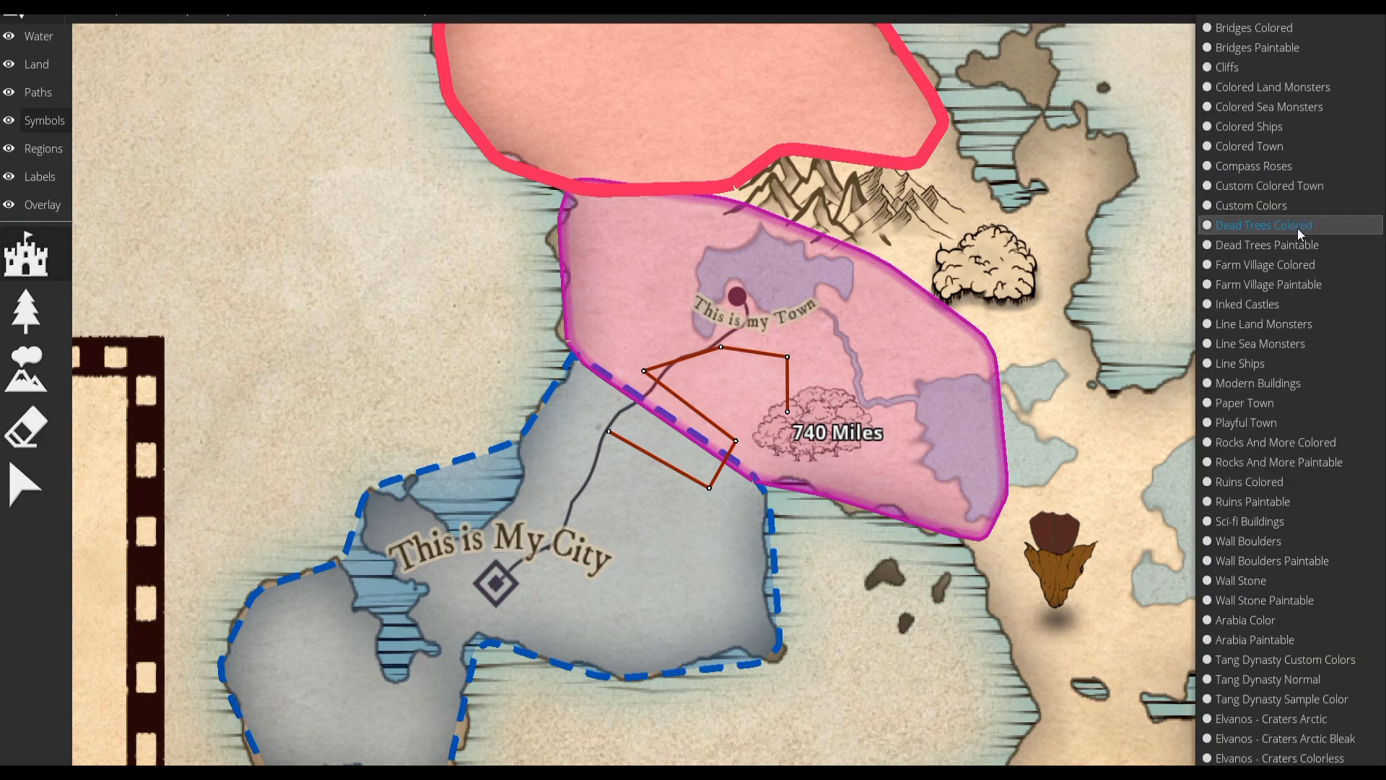
Switch to the Select tool and bring the whole map into view.
click(39, 475)
drag(959, 378, 713, 478)
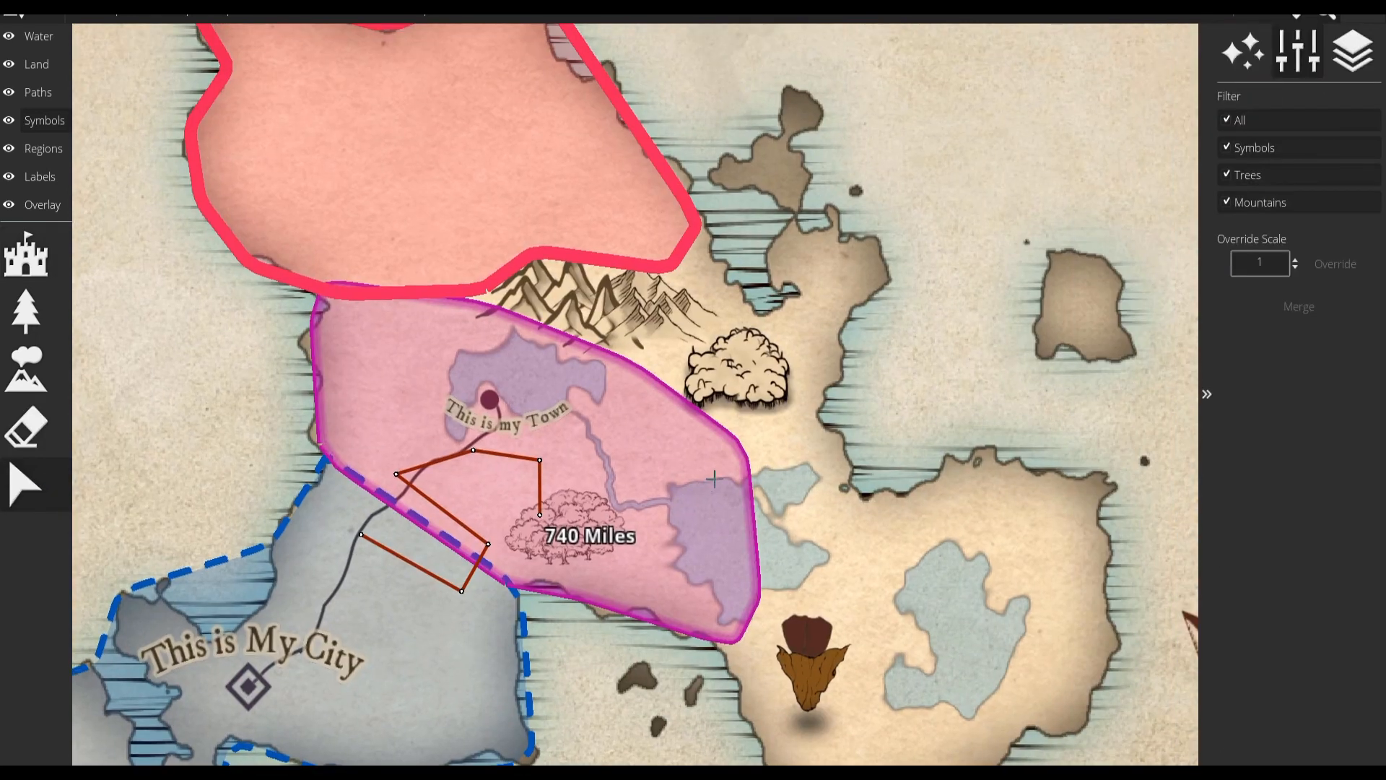
scroll(713, 479, down, 5)
scroll(801, 461, up, 1)
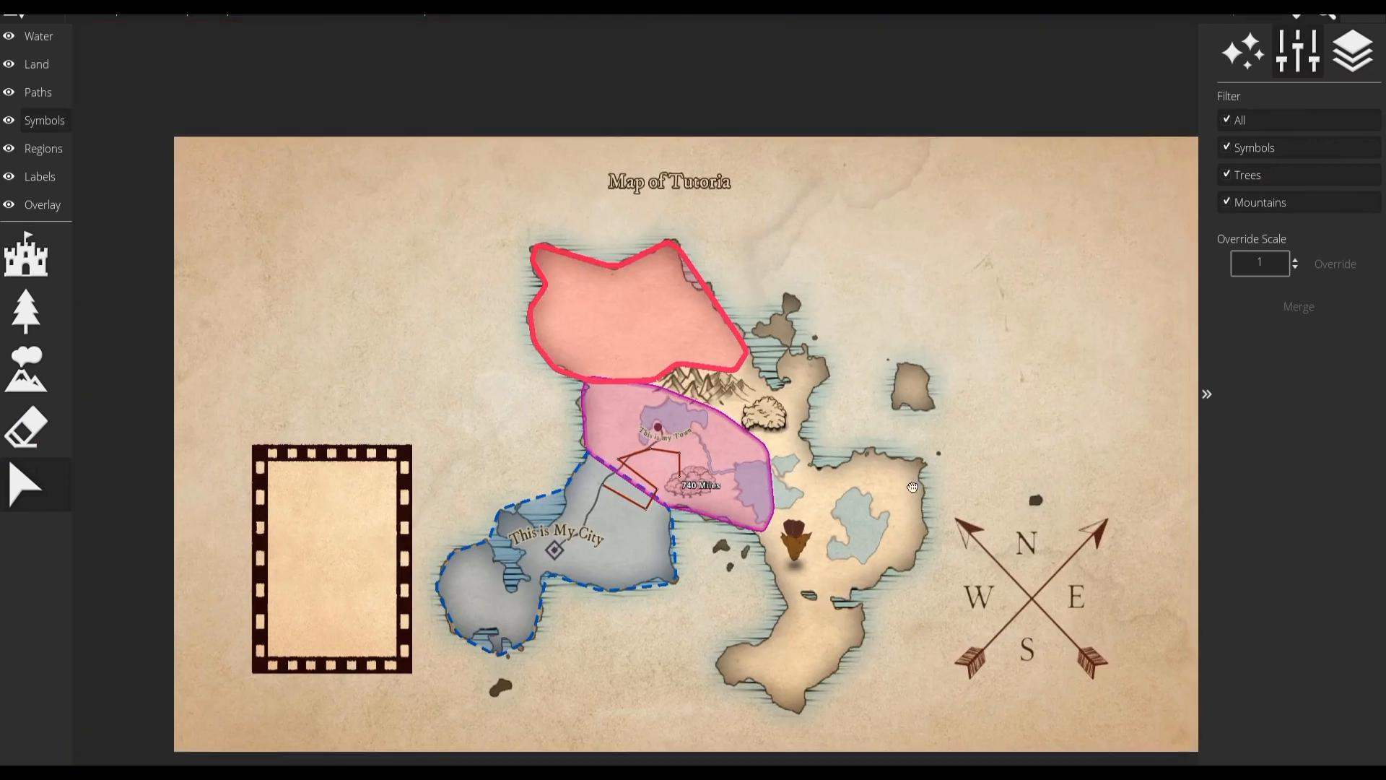
drag(912, 487, 894, 445)
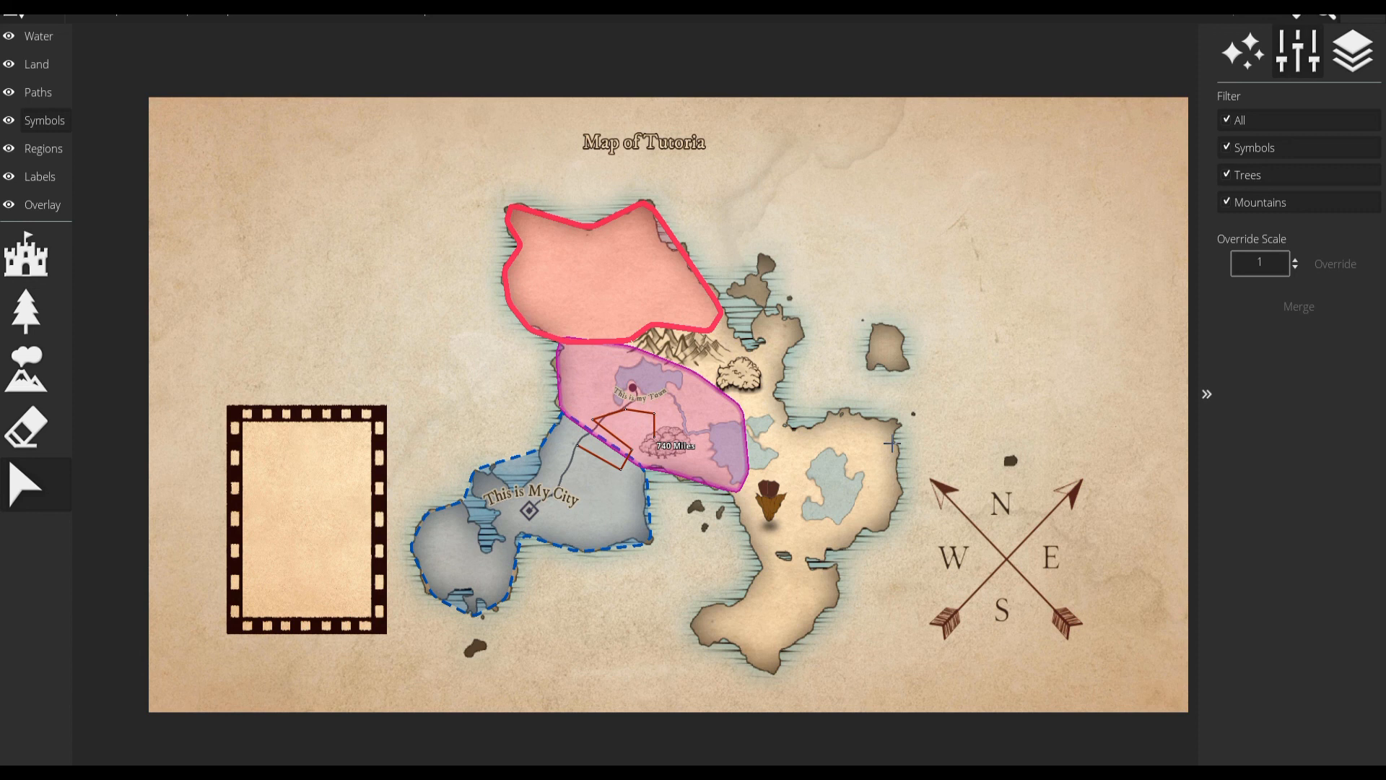
Open the program's file and preferences commands.
click(15, 14)
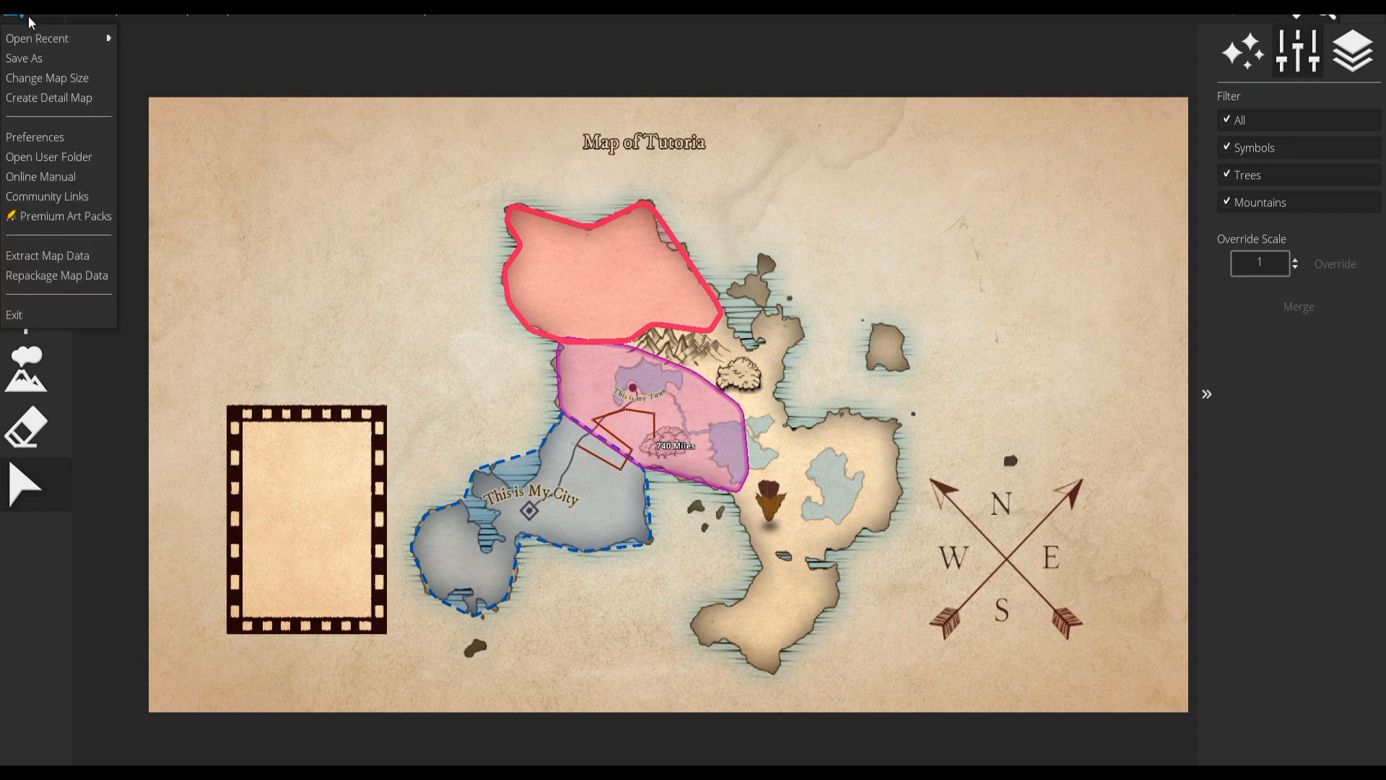